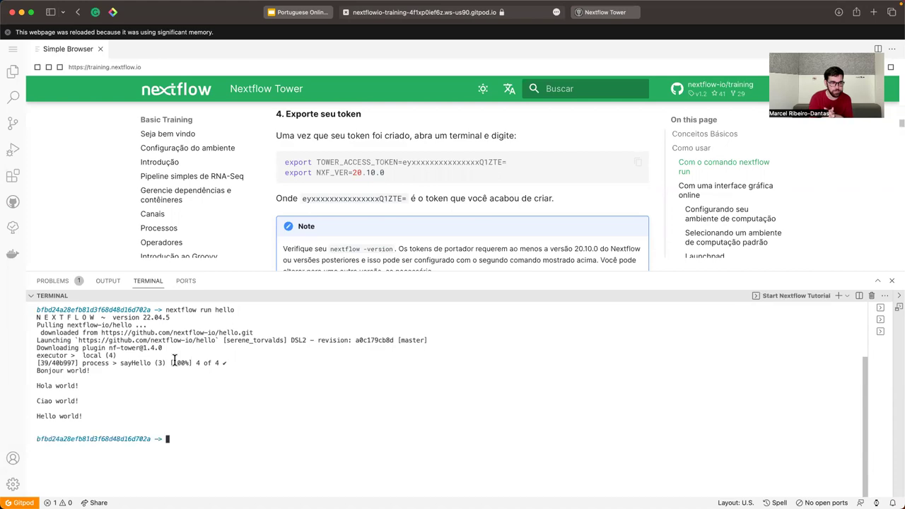
- Refresh the Runs page in Nextflow Tower and rerun the hello pipeline in the Gitpod terminal with -with-tower
{"action": "key", "text": "ctrl+Tab"}
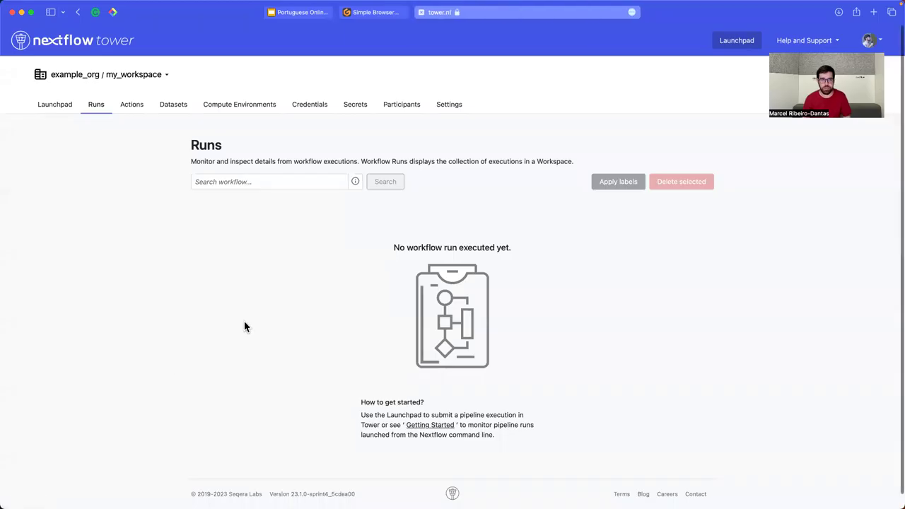
{"action": "key", "text": "super+r"}
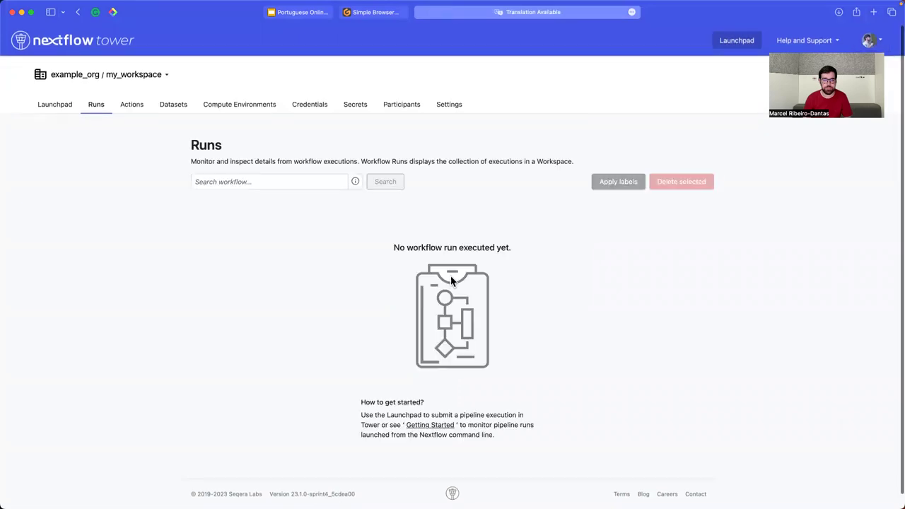
{"action": "key", "text": "ctrl+shift+Tab"}
{"action": "key", "text": "Up"}
{"action": "key", "text": "ctrl+l"}
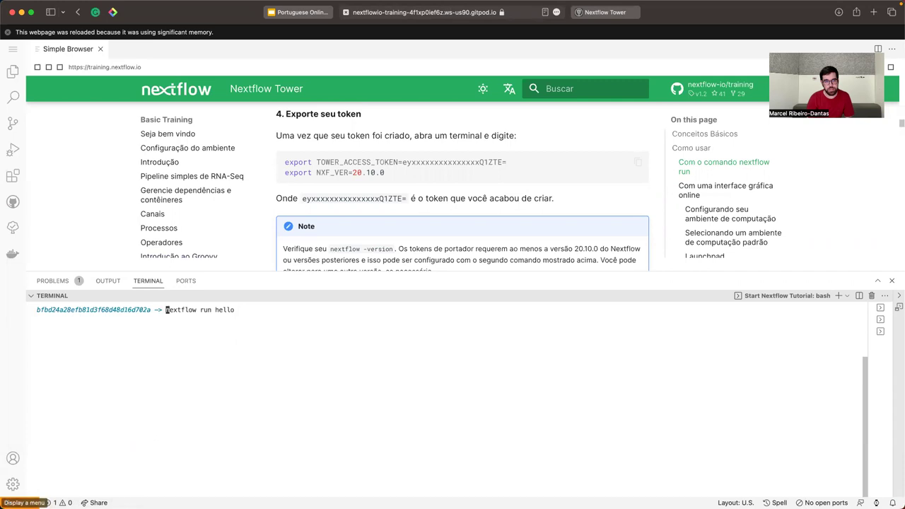
{"action": "type", "text": "-with-tower"}
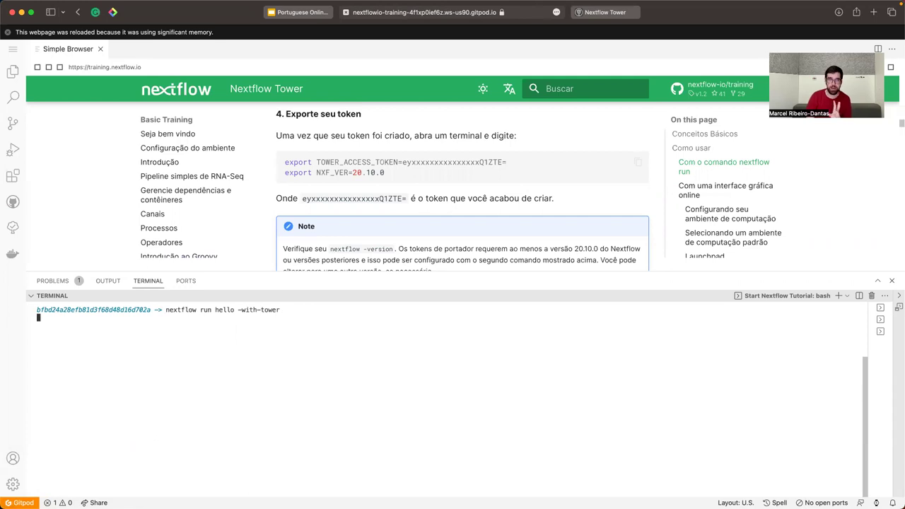
- Switch to Nextflow Tower and refresh the workspace's Runs list
{"action": "left_click", "coordinate": [619, 12]}
{"action": "key", "text": "super+r"}
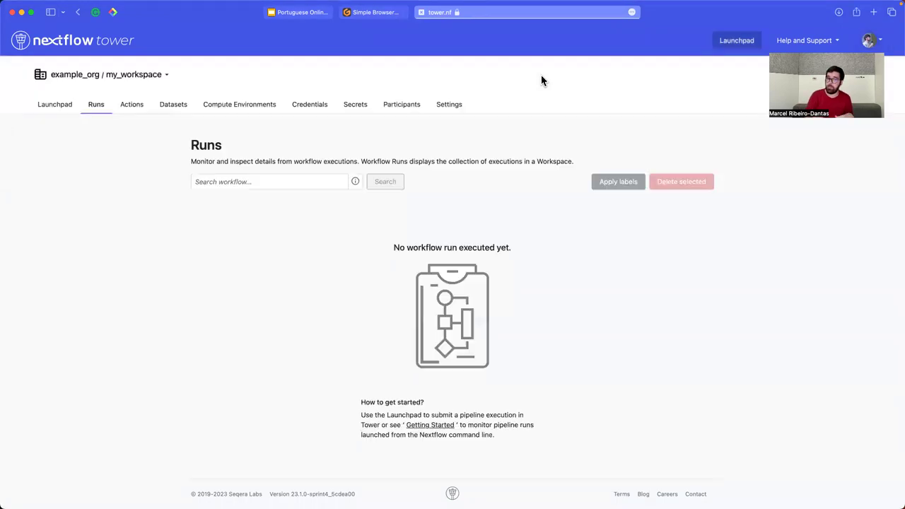
{"action": "key", "text": "super+r"}
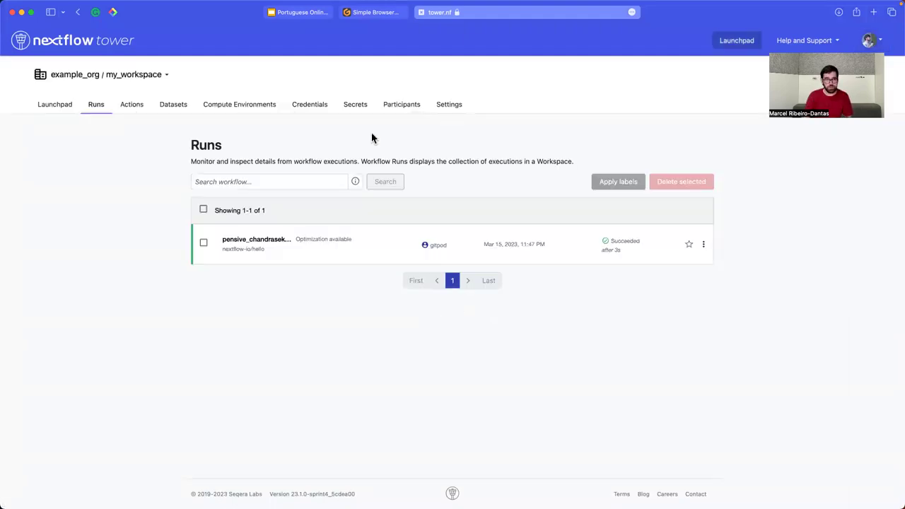
- Open the nextflow-io/hello run's details in Nextflow Tower and compare them with the terminal output in Gitpod
{"action": "key", "text": "ctrl+Tab"}
{"action": "key", "text": "ctrl+shift+Tab"}
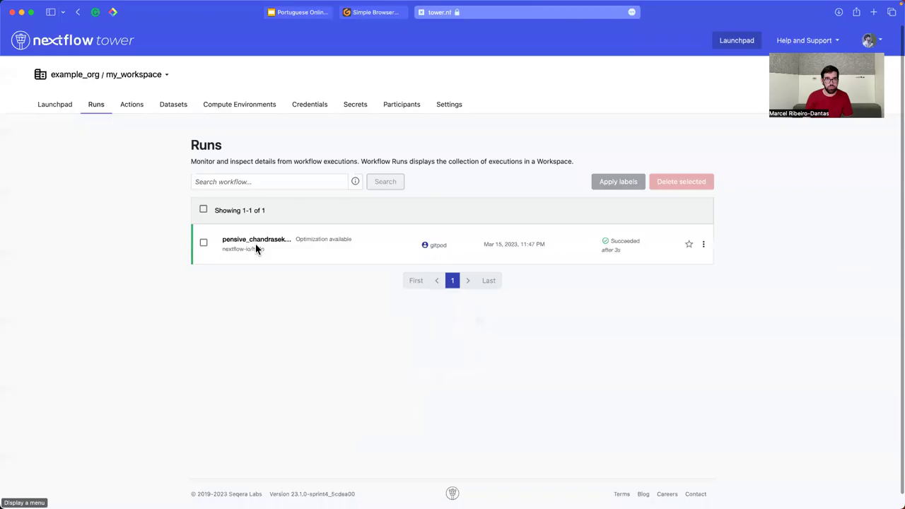
{"action": "key", "text": "ctrl+shift+Tab"}
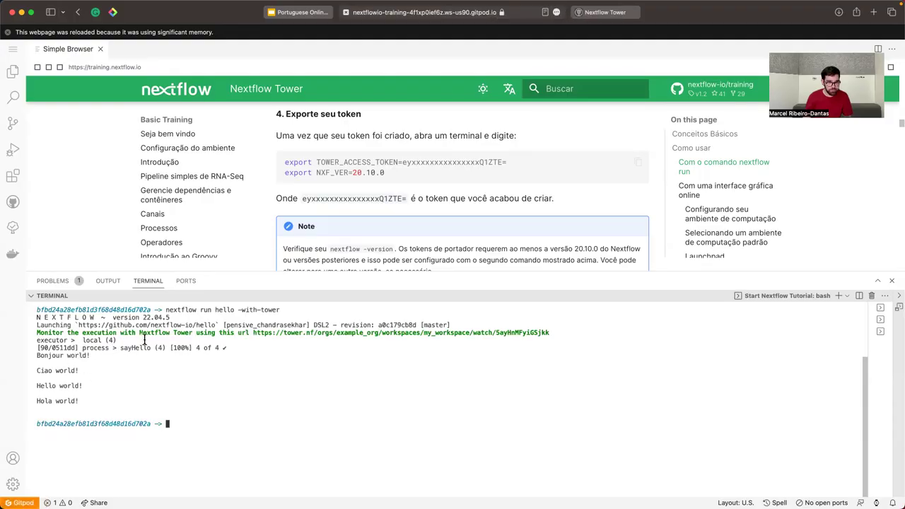
{"action": "left_click", "coordinate": [359, 333], "text": "super"}
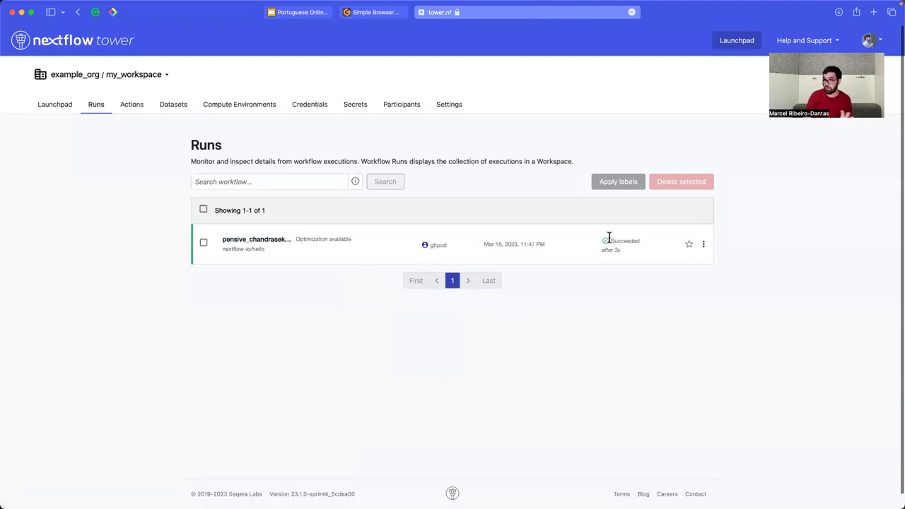
{"action": "left_click", "coordinate": [244, 243]}
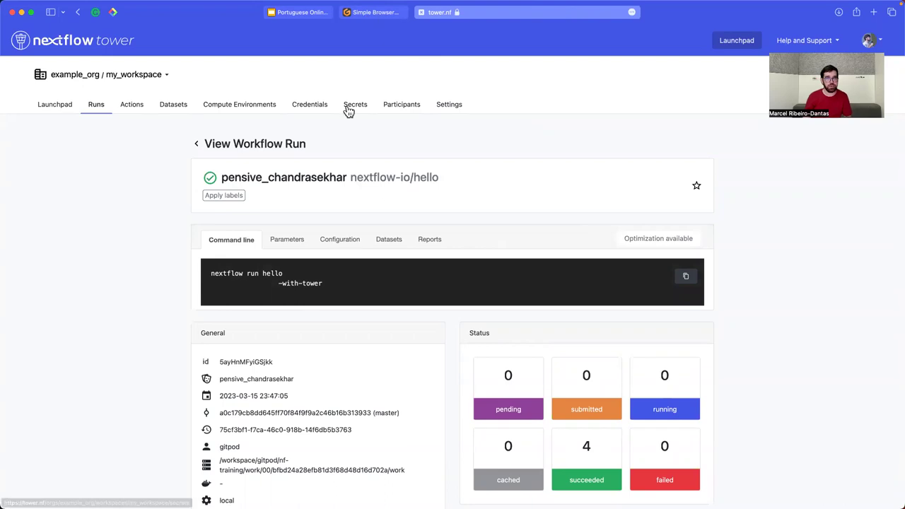
{"action": "key", "text": "ctrl+shift+Tab"}
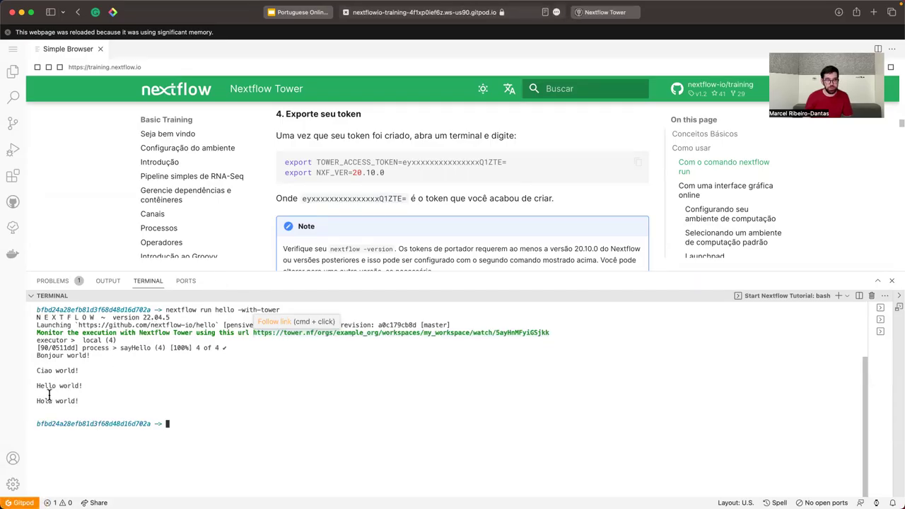
{"action": "key", "text": "ctrl+Tab"}
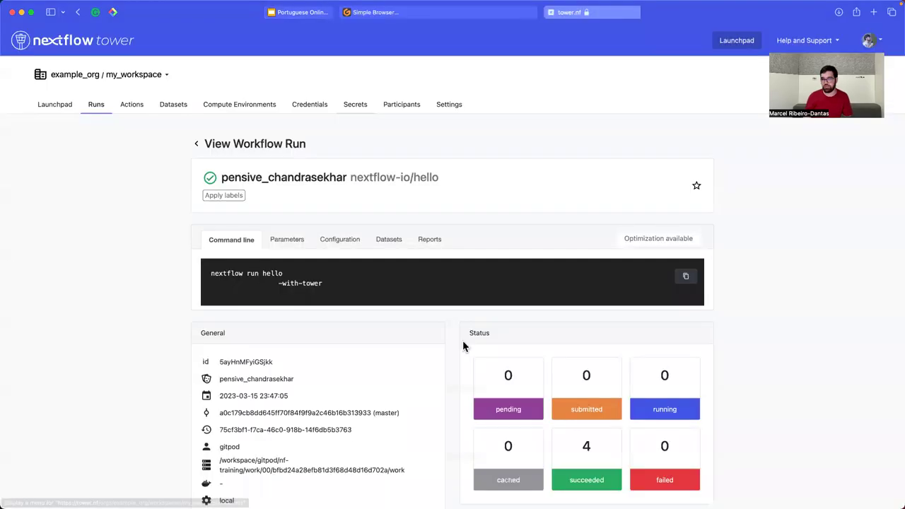
- Review the hello run's parameters, configuration, datasets and reports, returning to its command line view
{"action": "scroll", "coordinate": [358, 274], "scroll_direction": "down", "scroll_amount": 1}
{"action": "left_click", "coordinate": [278, 222]}
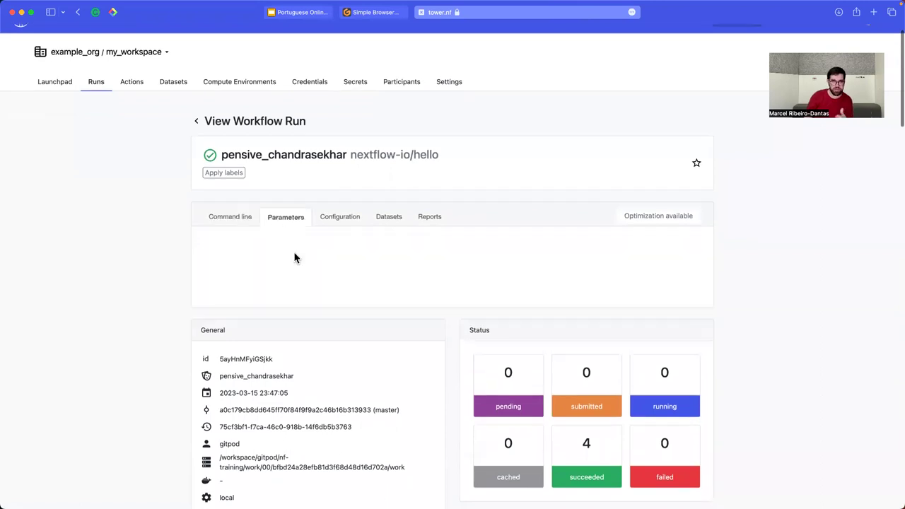
{"action": "left_click", "coordinate": [339, 221]}
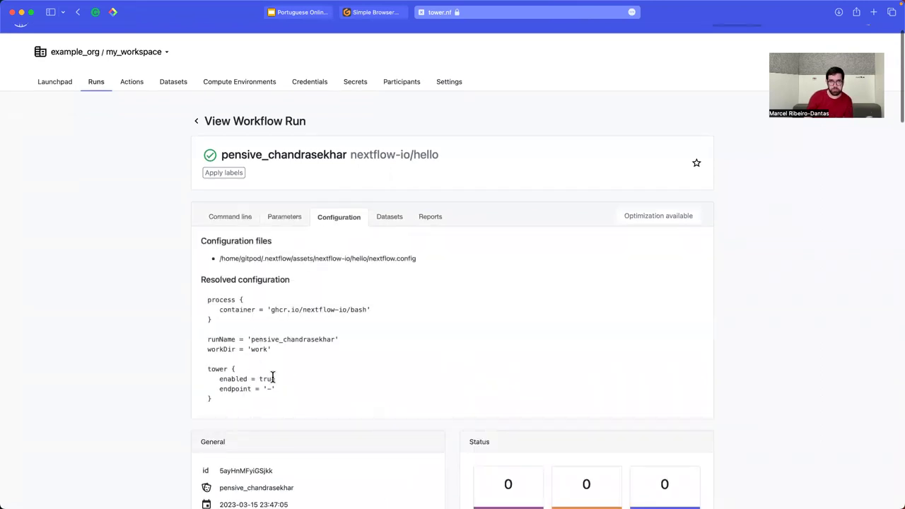
{"action": "left_click", "coordinate": [397, 222]}
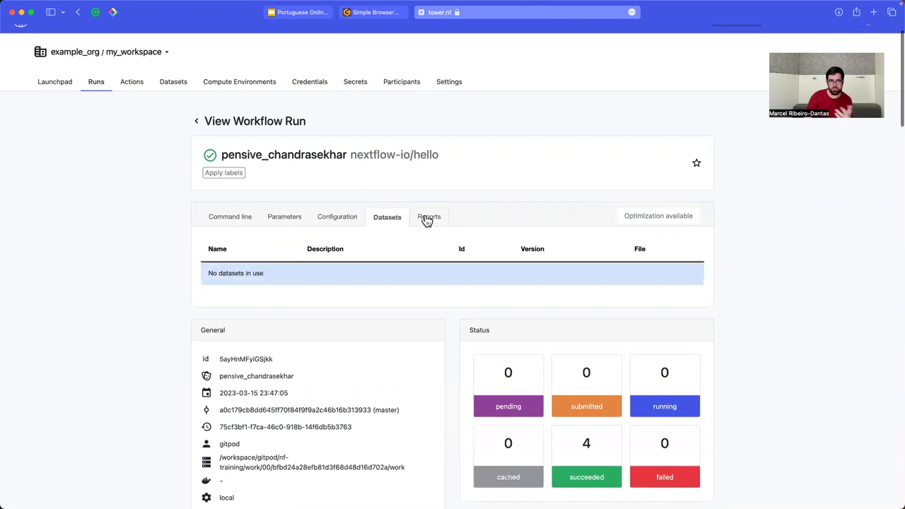
{"action": "left_click", "coordinate": [426, 219]}
{"action": "left_click", "coordinate": [224, 219]}
- Examine the hello run's general details, status, processes, aggregate stats, load, utilization, tasks and metrics
{"action": "scroll", "coordinate": [215, 266], "scroll_direction": "down", "scroll_amount": 3}
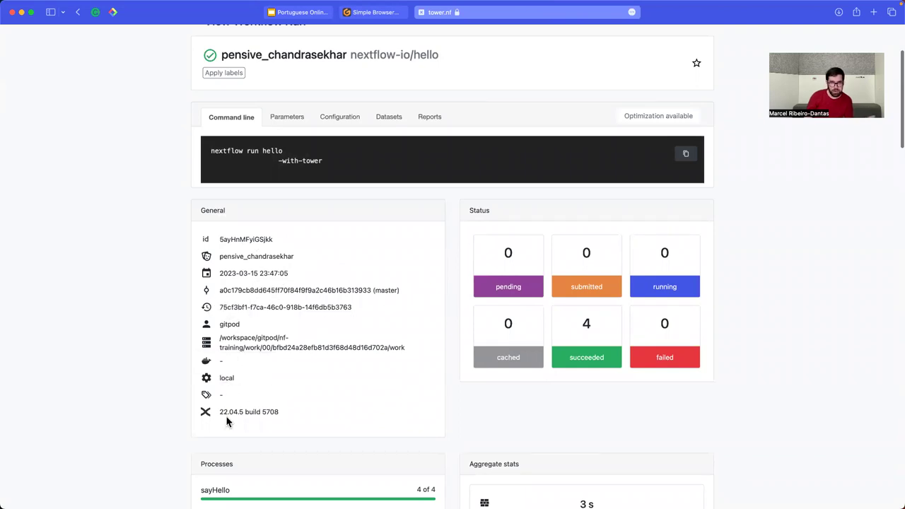
{"action": "scroll", "coordinate": [170, 417], "scroll_direction": "down", "scroll_amount": 3}
{"action": "scroll", "coordinate": [170, 418], "scroll_direction": "down", "scroll_amount": 3}
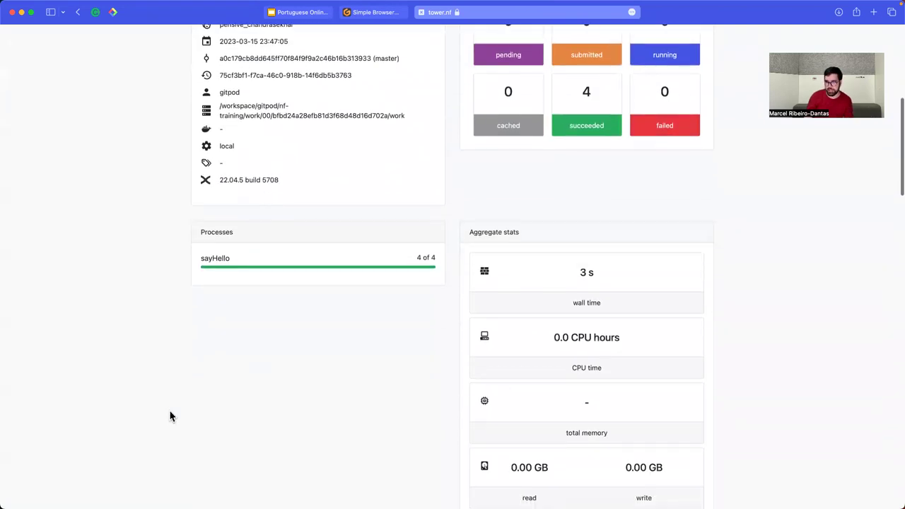
{"action": "scroll", "coordinate": [559, 311], "scroll_direction": "down", "scroll_amount": 15}
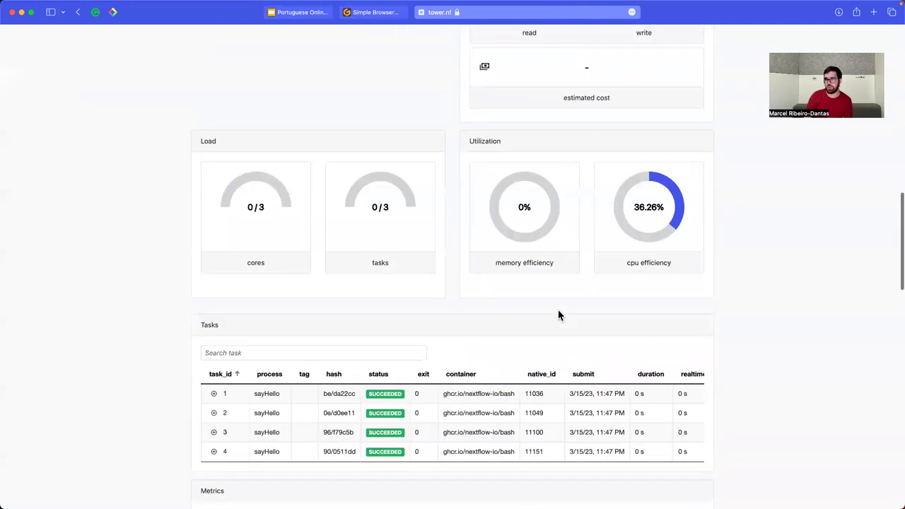
{"action": "scroll", "coordinate": [412, 293], "scroll_direction": "down", "scroll_amount": 20}
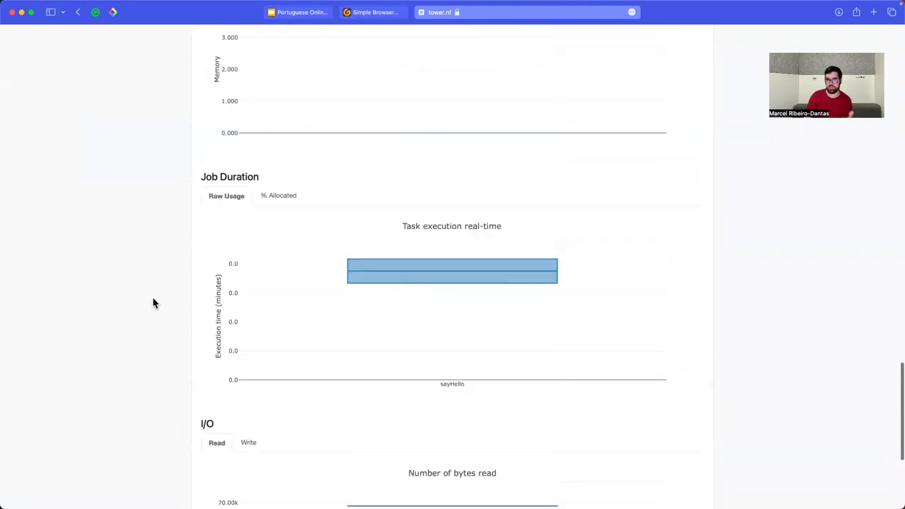
{"action": "scroll", "coordinate": [154, 303], "scroll_direction": "up", "scroll_amount": 20}
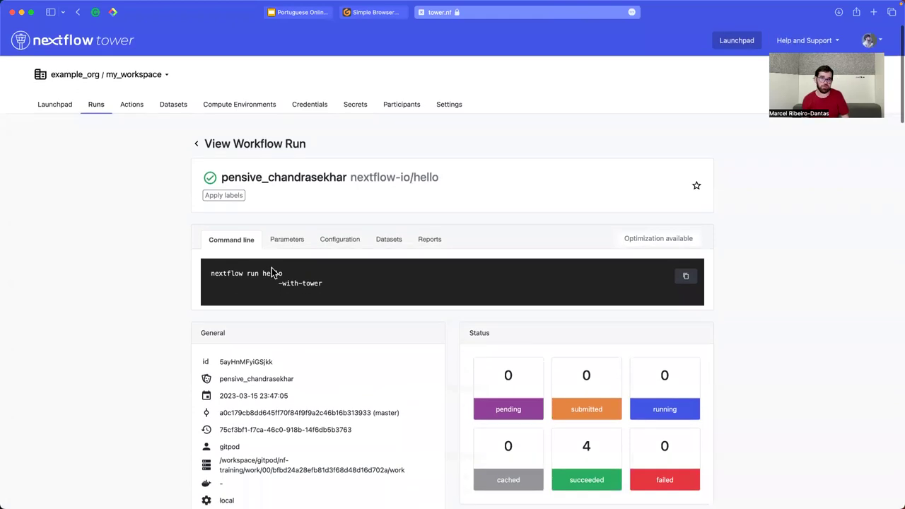
- Switch to the Gitpod terminal and try to run script7.nf with -with-tower from the current directory
{"action": "key", "text": "ctrl+shift+Tab"}
{"action": "key", "text": "Up"}
{"action": "key", "text": "alt+Left"}
{"action": "key", "text": "alt+Left"}
{"action": "key", "text": "alt+BackSpace"}
{"action": "type", "text": "script7.nf"}
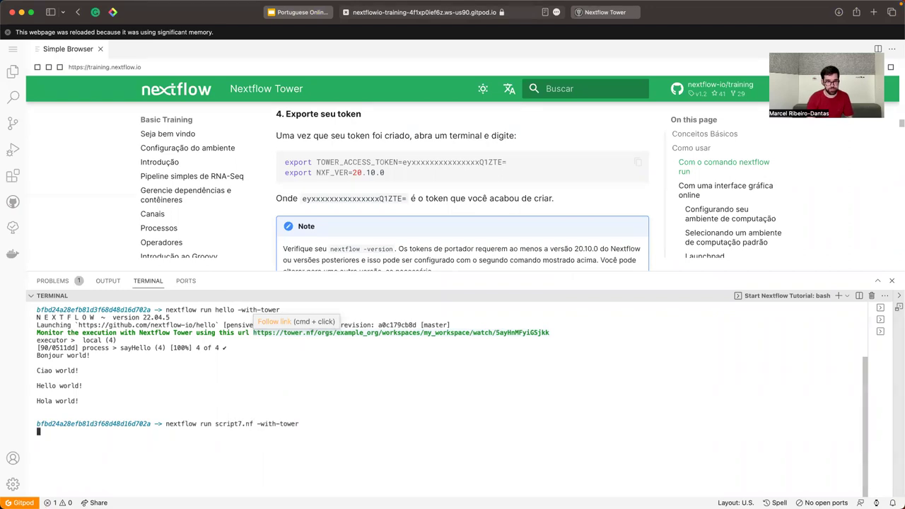
- View the Launchpad in Nextflow Tower and refresh the workspace's Runs list to check for the script7.nf run
{"action": "left_click", "coordinate": [275, 333], "text": "super"}
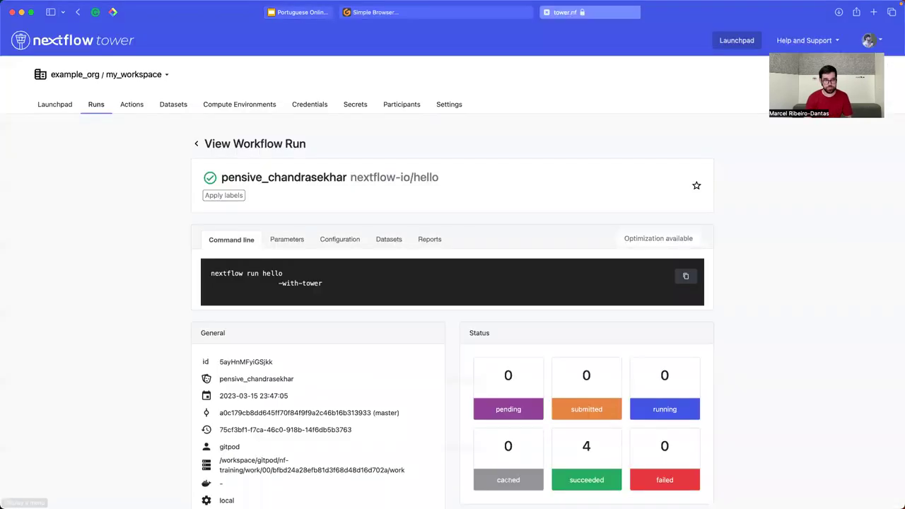
{"action": "left_click", "coordinate": [106, 108]}
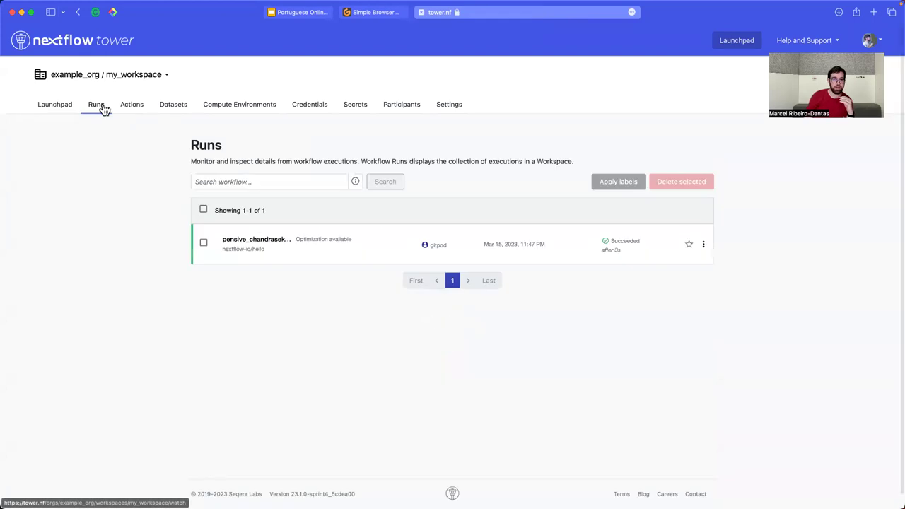
{"action": "left_click", "coordinate": [66, 107]}
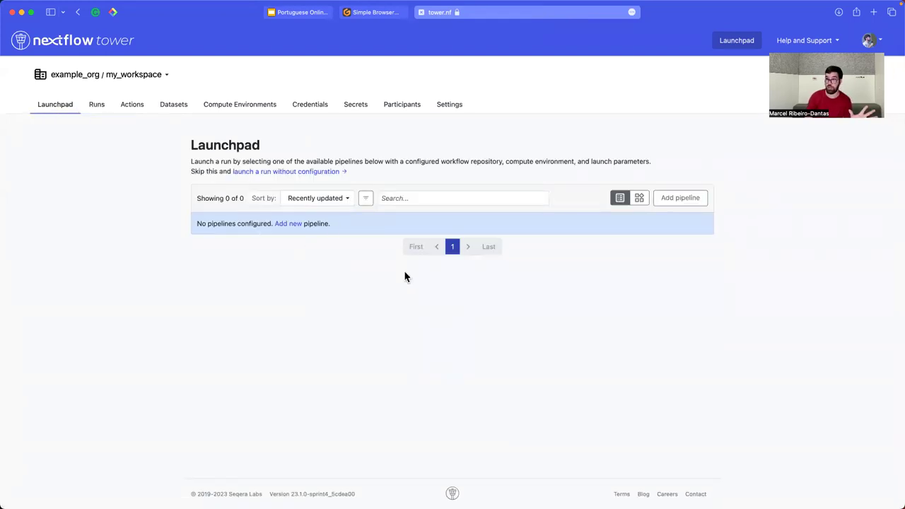
{"action": "left_click", "coordinate": [99, 106]}
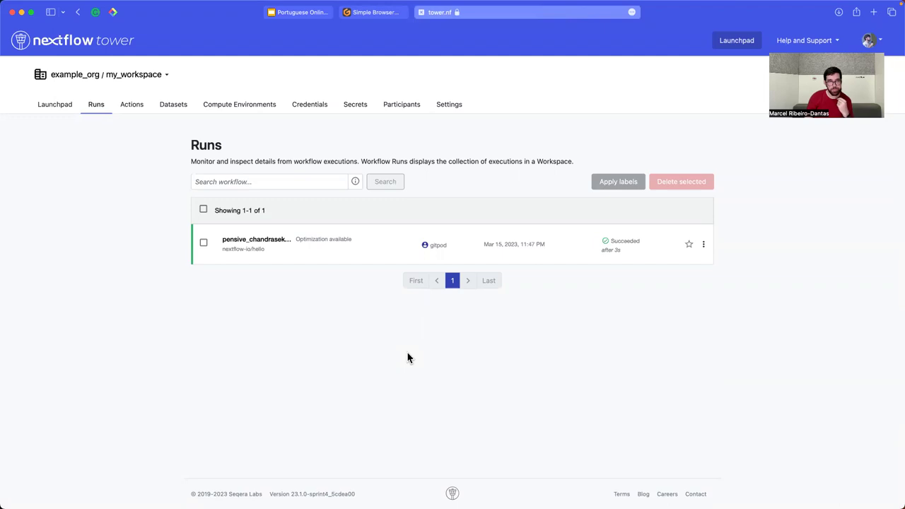
{"action": "key", "text": "super+r"}
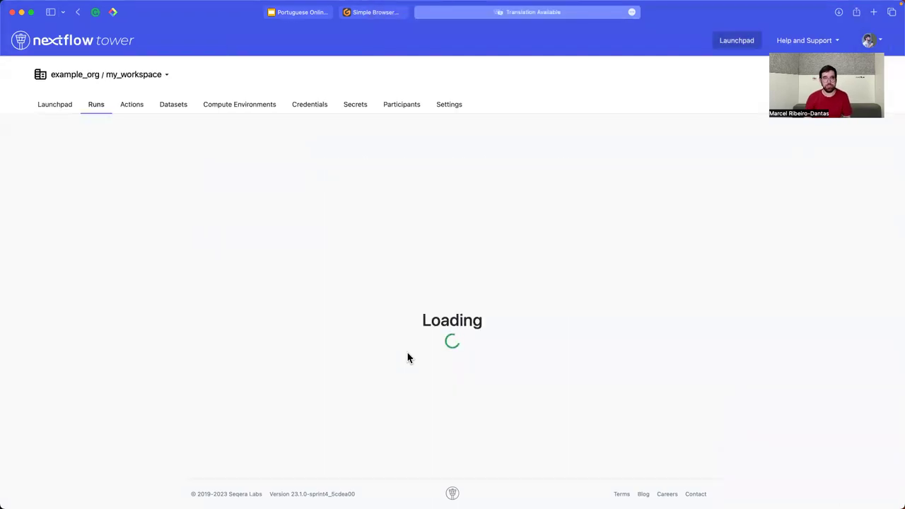
- Switch to the Gitpod terminal, check the current directory, and list the home directory's contents
{"action": "key", "text": "ctrl+shift+Tab"}
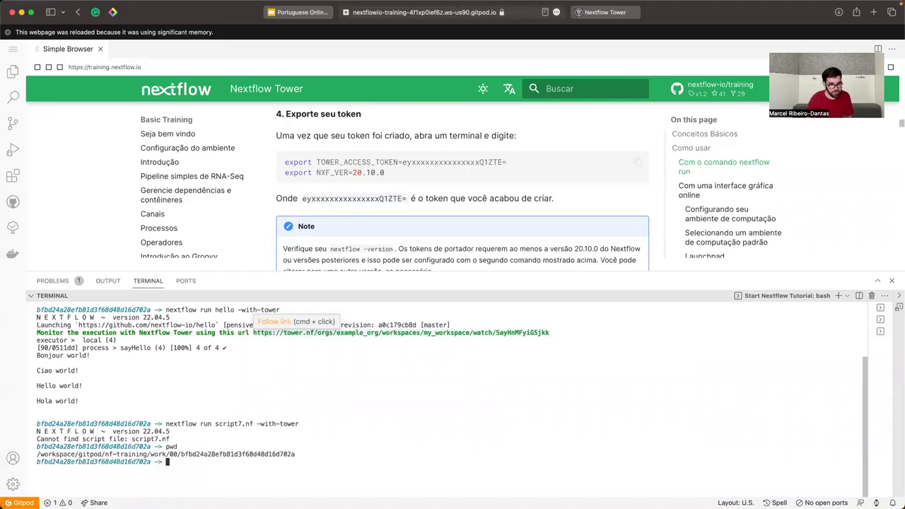
{"action": "type", "text": "ls"}
{"action": "key", "text": "Return"}
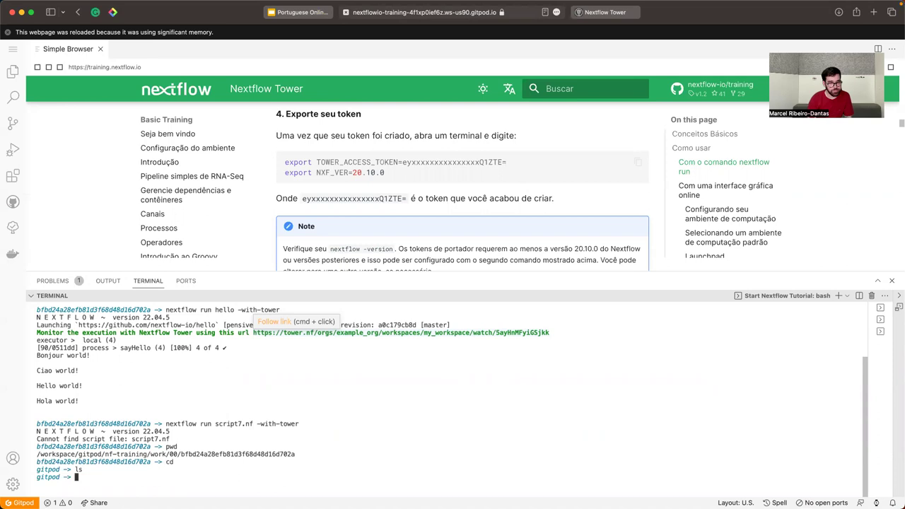
- Change the terminal's working directory to /workspace/gitpod/nf-training/ and clear the terminal
{"action": "type", "text": "cd nf-"}
{"action": "key", "text": "BackSpace"}
{"action": "key", "text": "BackSpace"}
{"action": "key", "text": "BackSpace"}
{"action": "key", "text": "BackSpace"}
{"action": "key", "text": "BackSpace"}
{"action": "key", "text": "BackSpace"}
{"action": "type", "text": "cd /workspace/gitpod/nf-training/"}
{"action": "key", "text": "Return"}
{"action": "type", "text": "clear"}
{"action": "key", "text": "Return"}
- Print the working directory and run nextflow run script7.nf -with-tower from nf-training
{"action": "key", "text": "Up"}
{"action": "key", "text": "Up"}
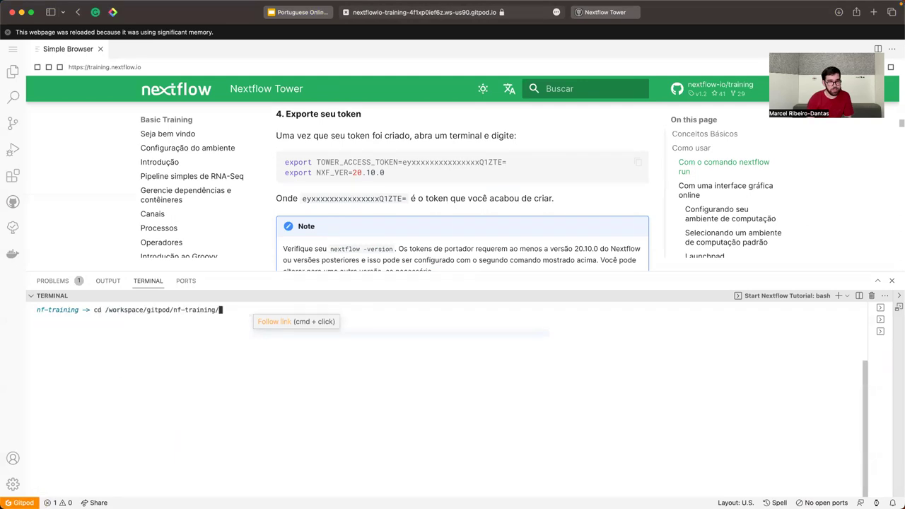
{"action": "key", "text": "ctrl+u"}
{"action": "type", "text": "ls"}
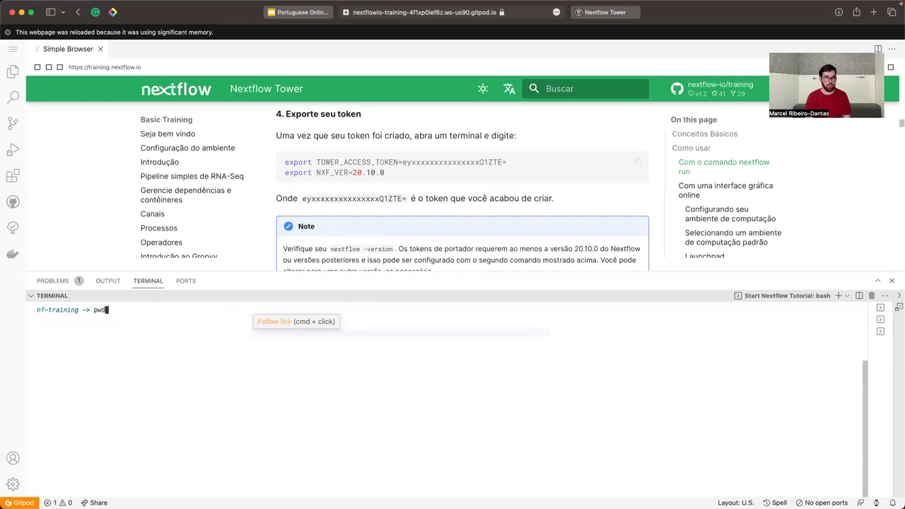
{"action": "key", "text": "Up"}
{"action": "key", "text": "Up"}
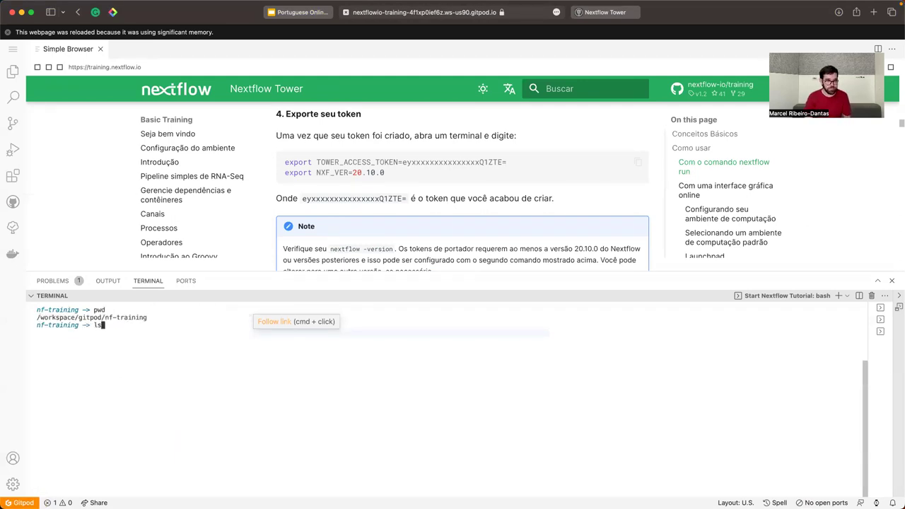
{"action": "key", "text": "Up"}
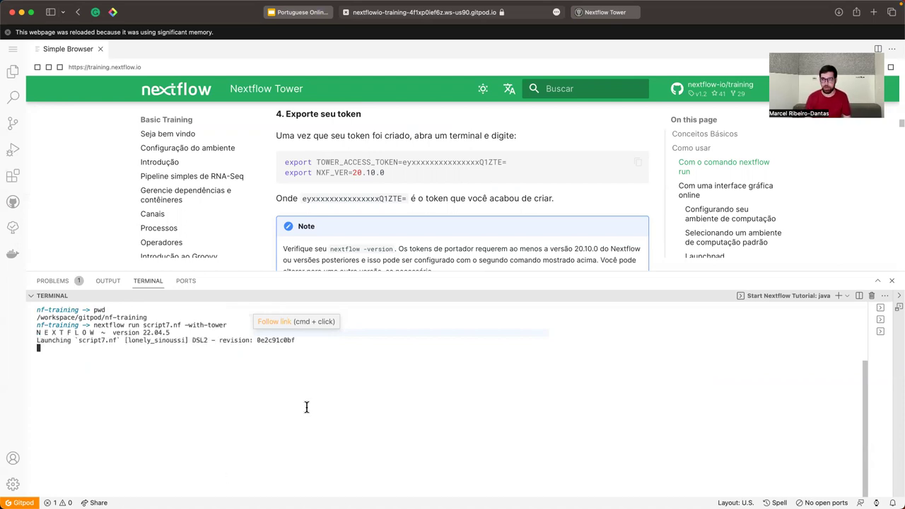
- Switch to Nextflow Tower and open the personal workspace in a separate browser tab from the workspace list
{"action": "key", "text": "ctrl+Tab"}
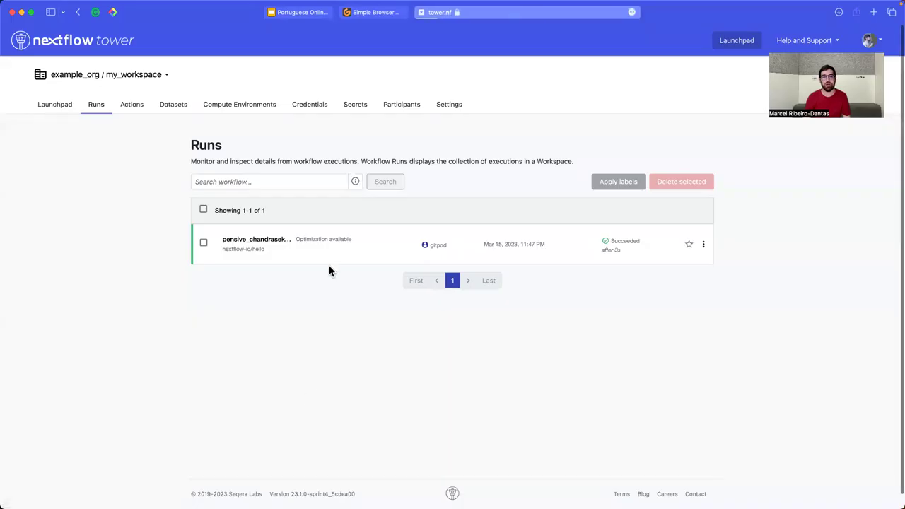
{"action": "left_click", "coordinate": [332, 257]}
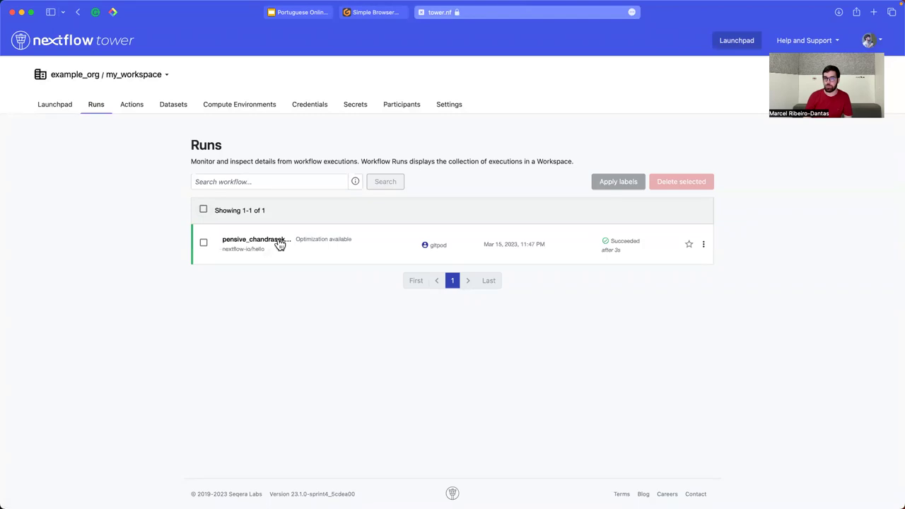
{"action": "left_click", "coordinate": [115, 77]}
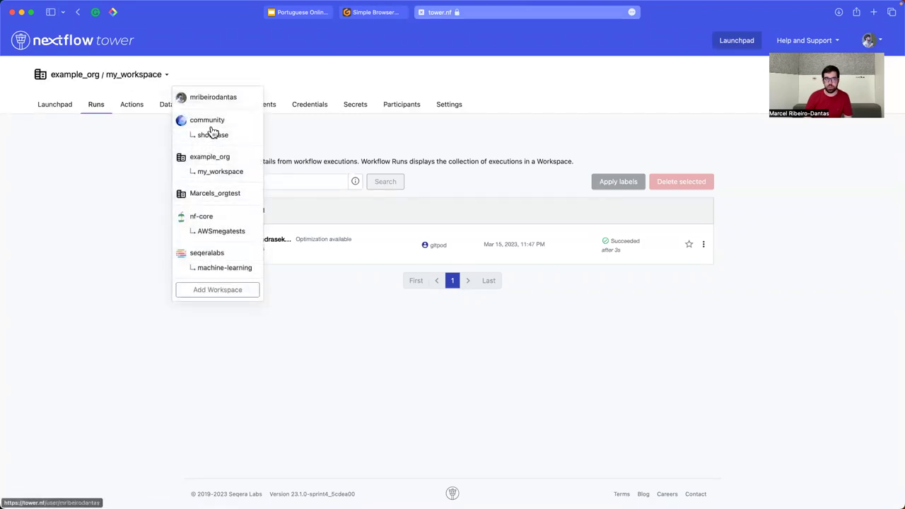
{"action": "left_click", "coordinate": [213, 99], "text": "super"}
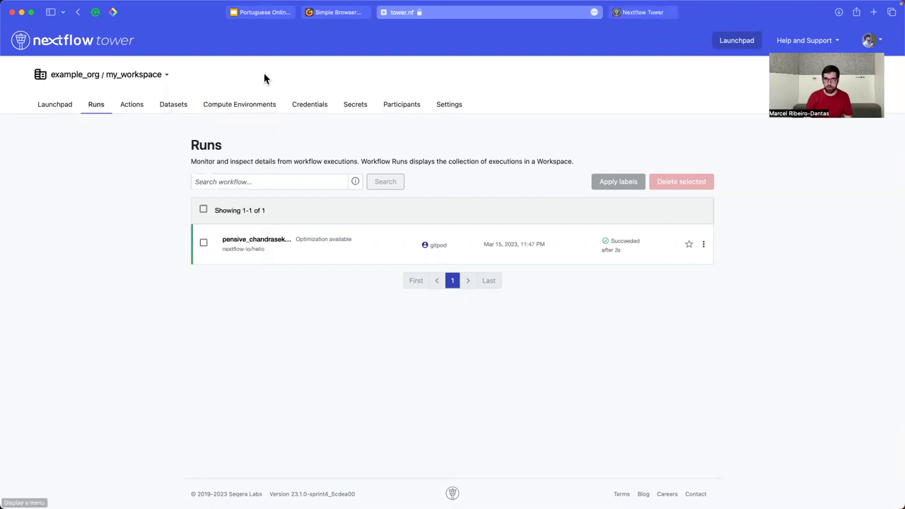
{"action": "key", "text": "ctrl+Tab"}
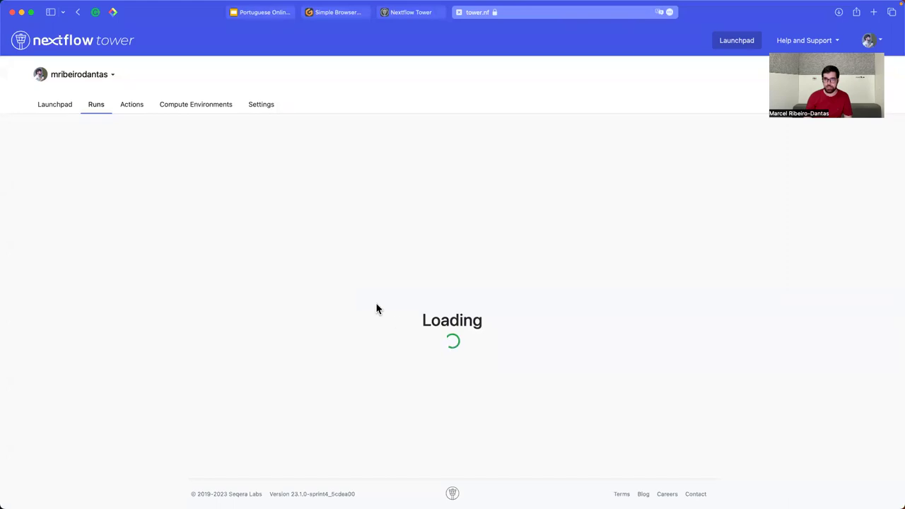
- Check the script7.nf progress in the Gitpod terminal and open its lonely_sinoussi run from the Runs list of my_workspace in Nextflow Tower
{"action": "key", "text": "ctrl+shift+Tab"}
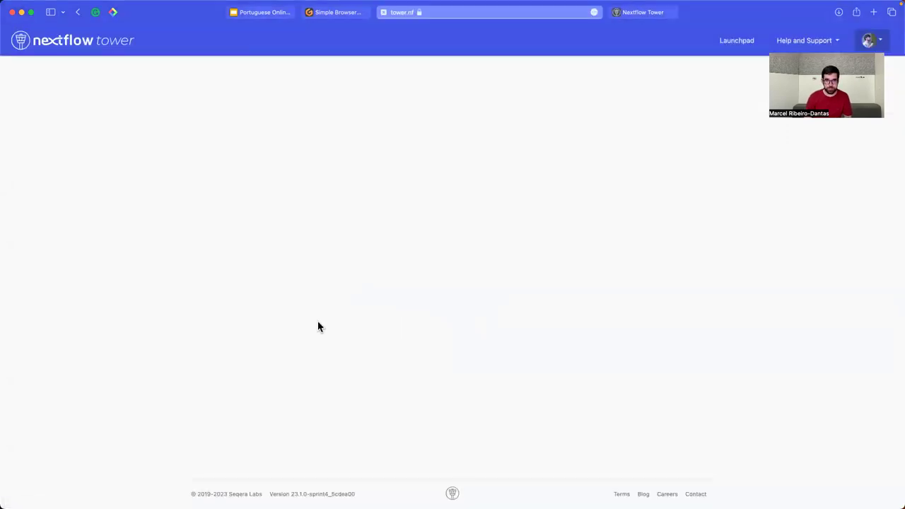
{"action": "key", "text": "ctrl+shift+Tab"}
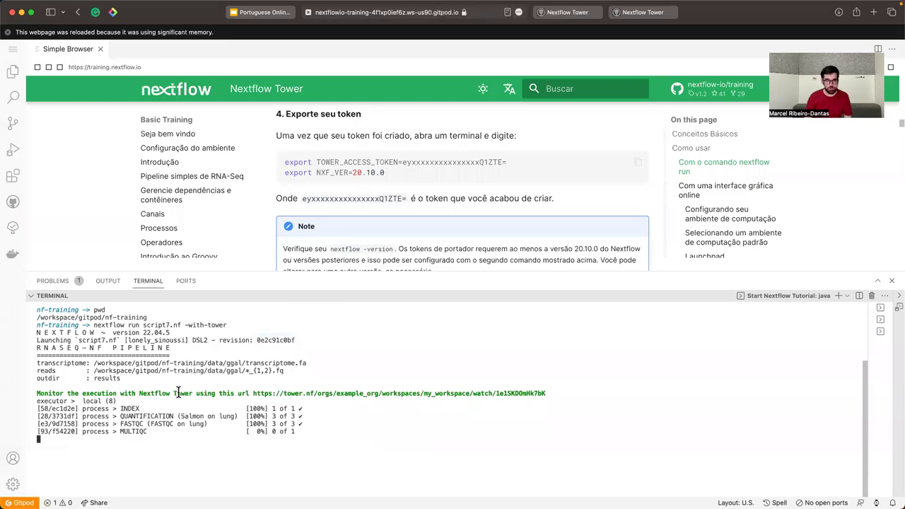
{"action": "key", "text": "ctrl+Tab"}
{"action": "left_click", "coordinate": [254, 241]}
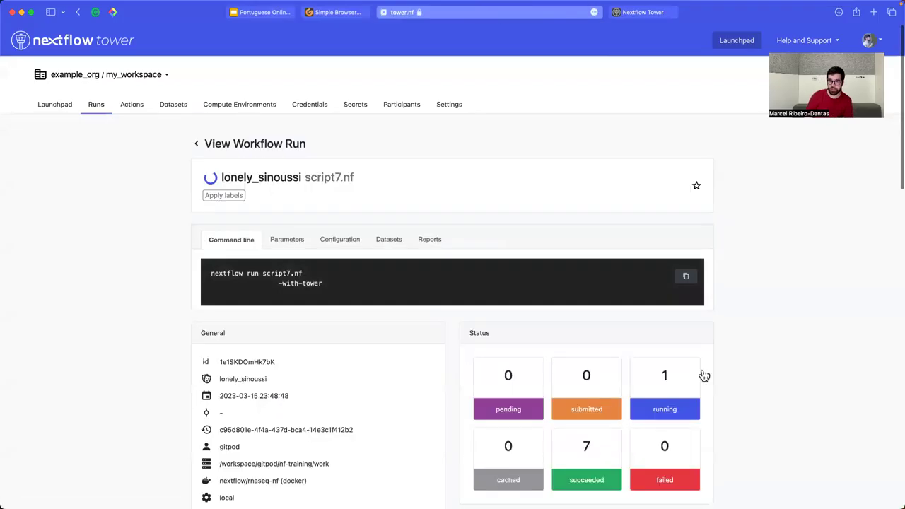
- Reload the lonely_sinoussi run page and examine its general details, status, processes, aggregate stats, task table and CPU usage metrics
{"action": "scroll", "coordinate": [700, 373], "scroll_direction": "down", "scroll_amount": 1}
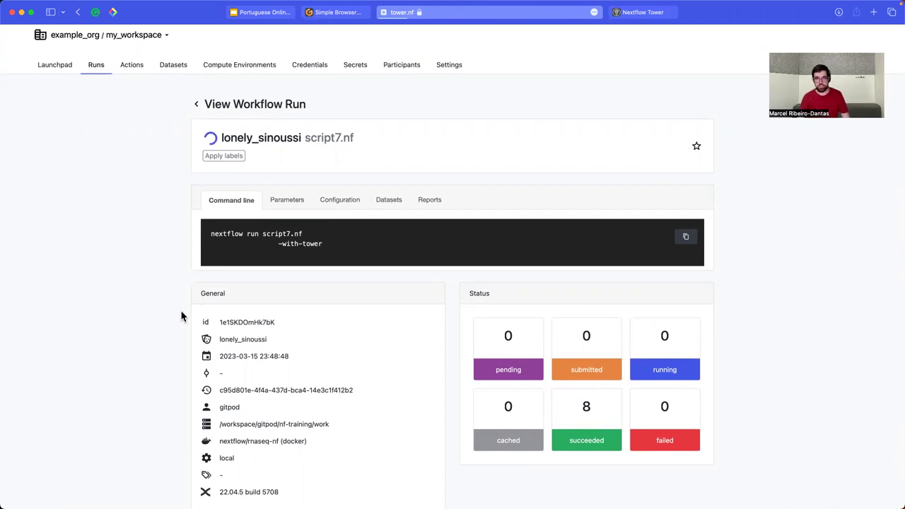
{"action": "key", "text": "super+r"}
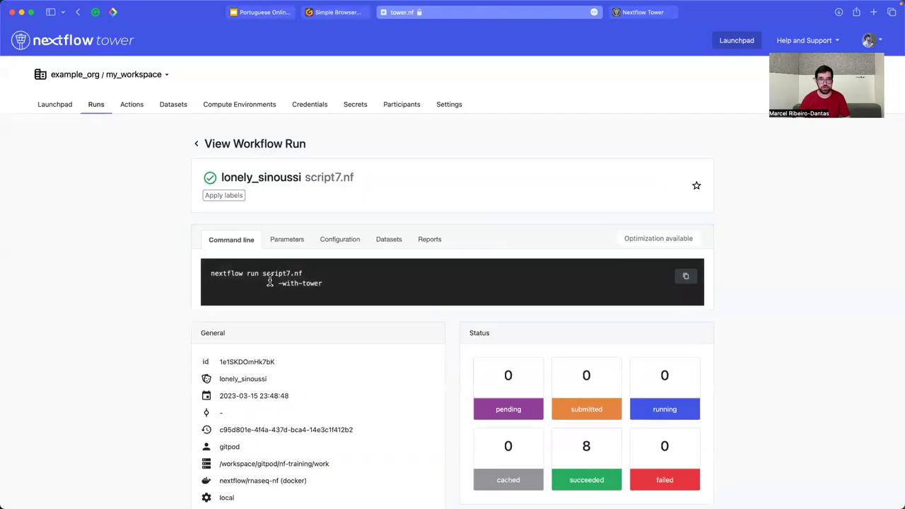
{"action": "scroll", "coordinate": [269, 280], "scroll_direction": "down", "scroll_amount": 3}
{"action": "scroll", "coordinate": [147, 351], "scroll_direction": "down", "scroll_amount": 7}
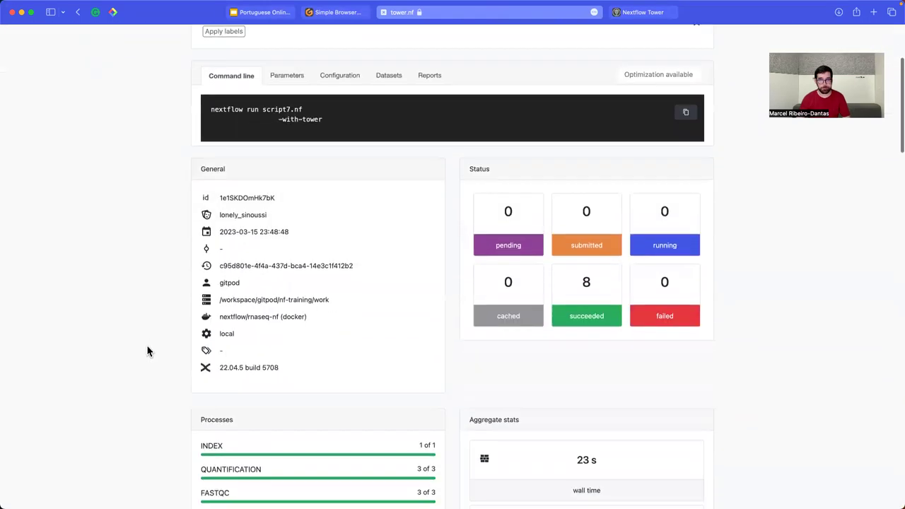
{"action": "scroll", "coordinate": [606, 304], "scroll_direction": "down", "scroll_amount": 3}
{"action": "scroll", "coordinate": [607, 304], "scroll_direction": "down", "scroll_amount": 1}
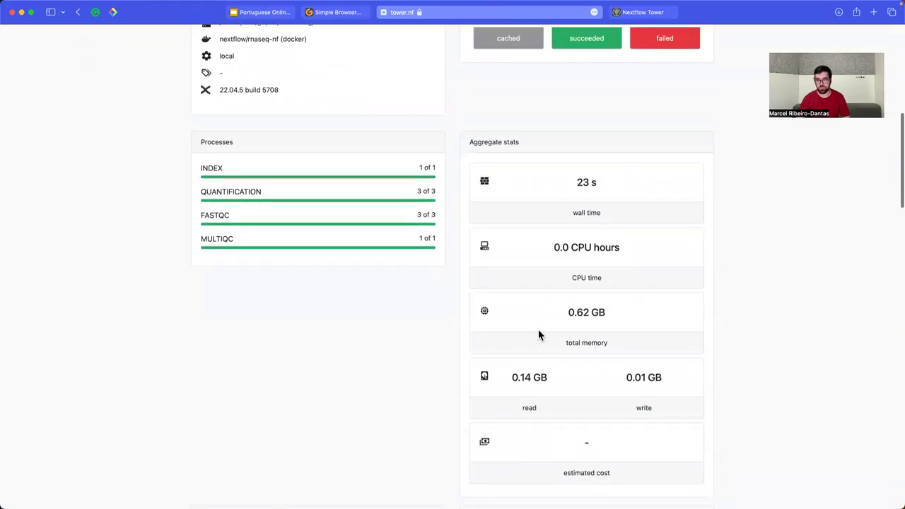
{"action": "scroll", "coordinate": [573, 338], "scroll_direction": "down", "scroll_amount": 15}
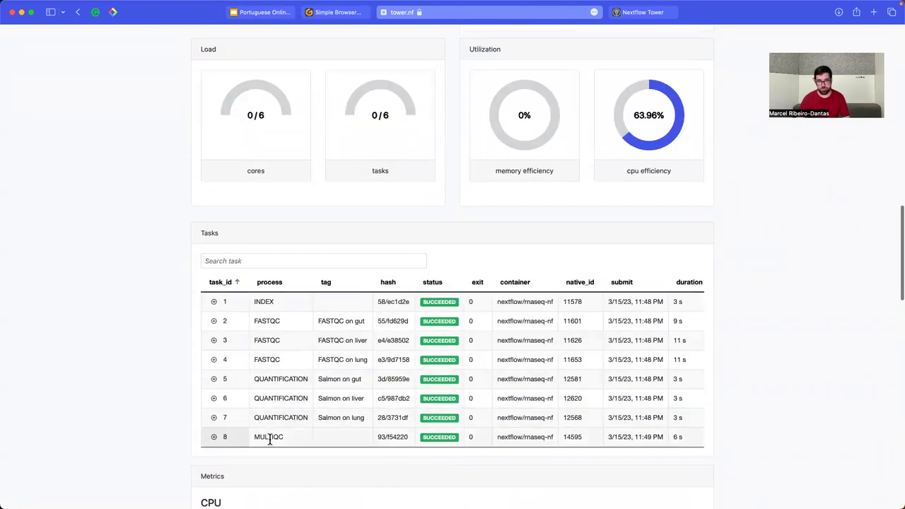
{"action": "scroll", "coordinate": [118, 380], "scroll_direction": "down", "scroll_amount": 4}
{"action": "scroll", "coordinate": [118, 380], "scroll_direction": "down", "scroll_amount": 4}
{"action": "scroll", "coordinate": [117, 380], "scroll_direction": "up", "scroll_amount": 3}
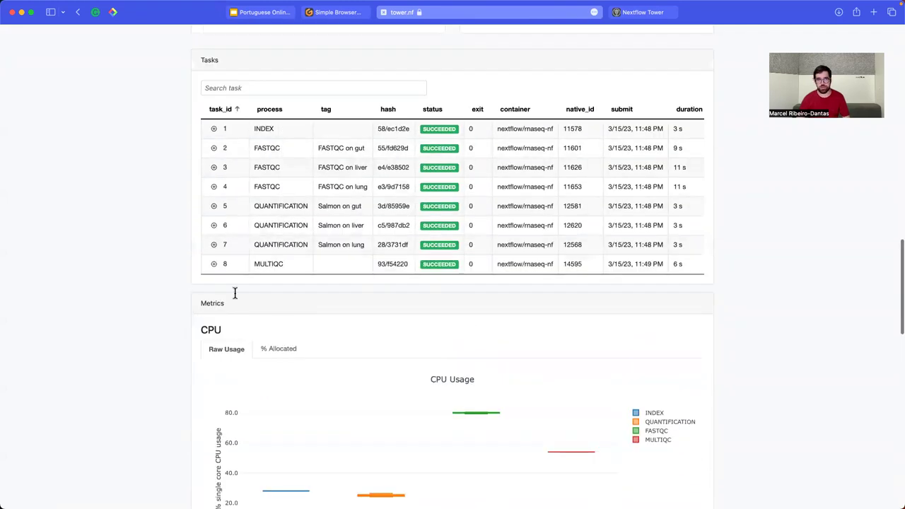
{"action": "scroll", "coordinate": [138, 366], "scroll_direction": "down", "scroll_amount": 4}
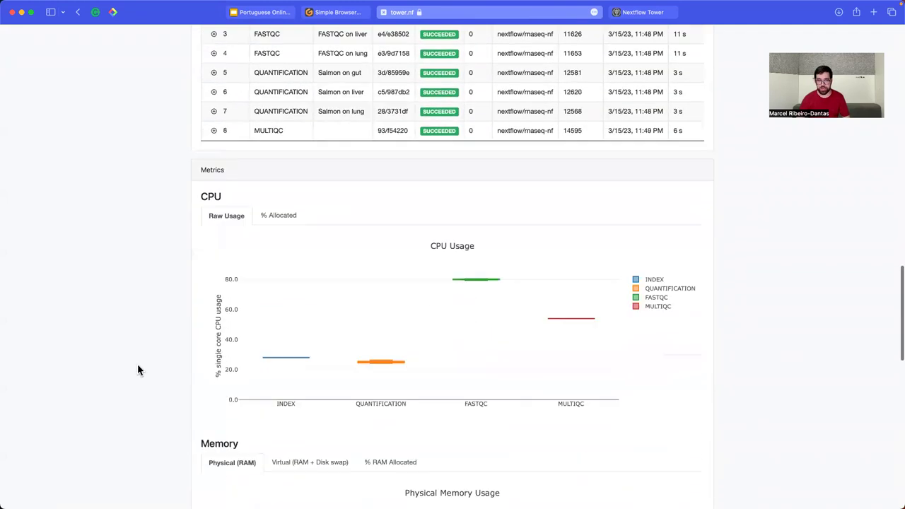
{"action": "mouse_move", "coordinate": [390, 364]}
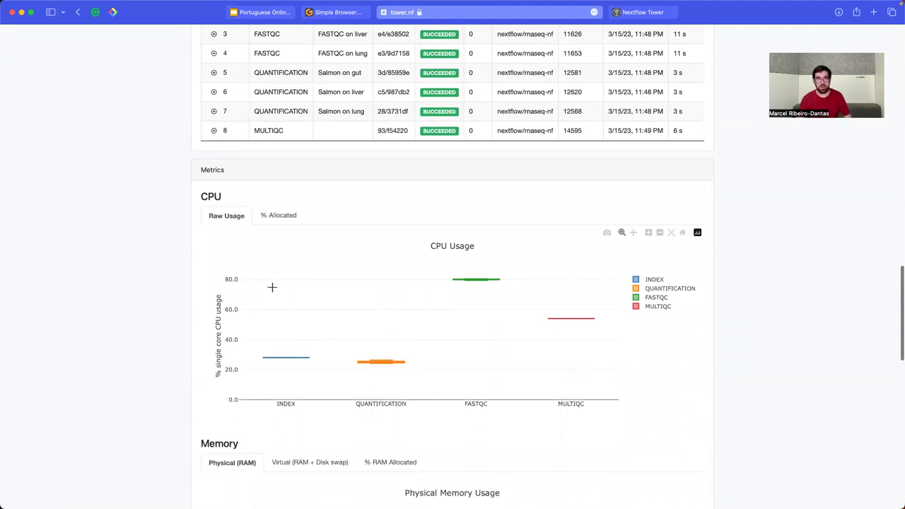
{"action": "scroll", "coordinate": [273, 287], "scroll_direction": "up", "scroll_amount": 10}
{"action": "scroll", "coordinate": [272, 287], "scroll_direction": "down", "scroll_amount": 14}
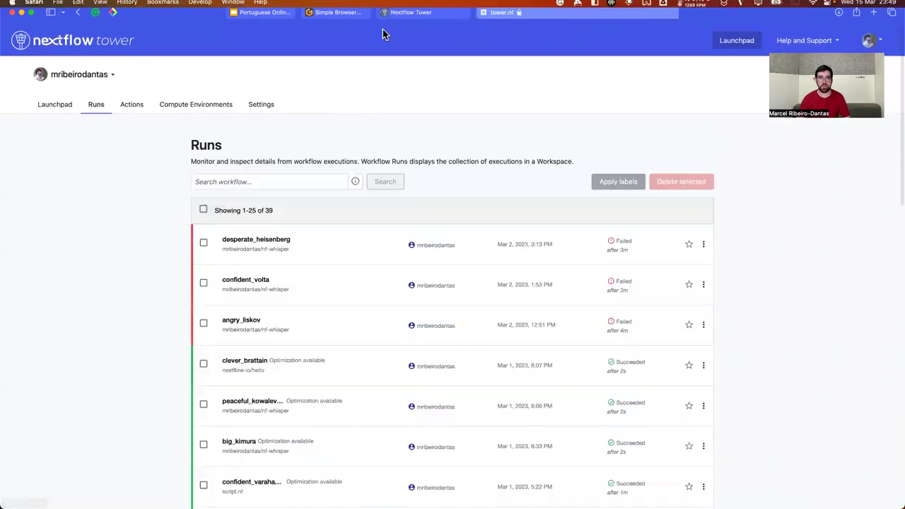
- In the personal workspace's browser tab, change to the nf-core / AWSmegatests workspace and open its maniac_bose nf-core/rnaseq run
{"action": "left_click_drag", "start_coordinate": [108, 75], "coordinate": [81, 78]}
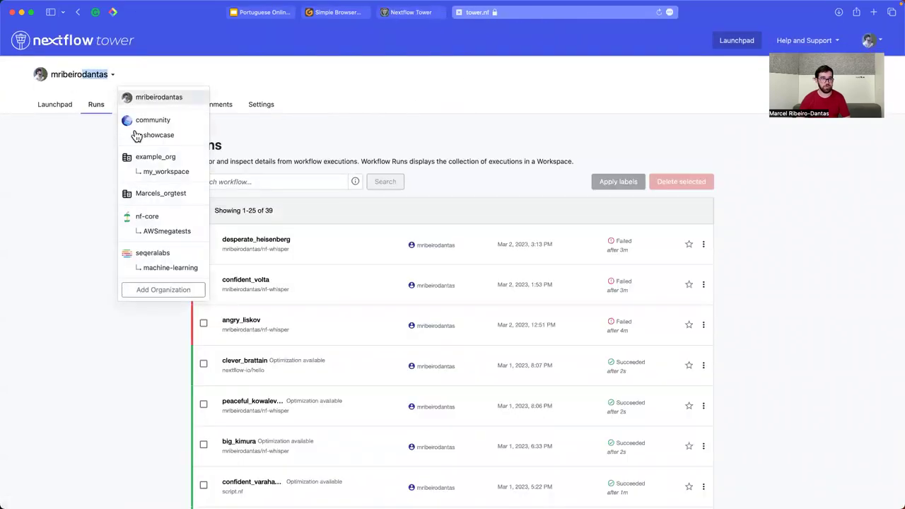
{"action": "left_click", "coordinate": [162, 237]}
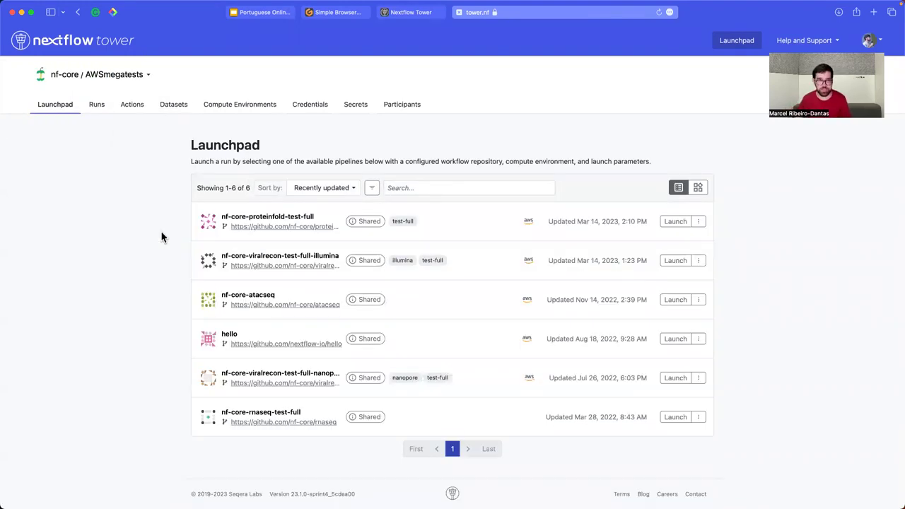
{"action": "left_click", "coordinate": [94, 106]}
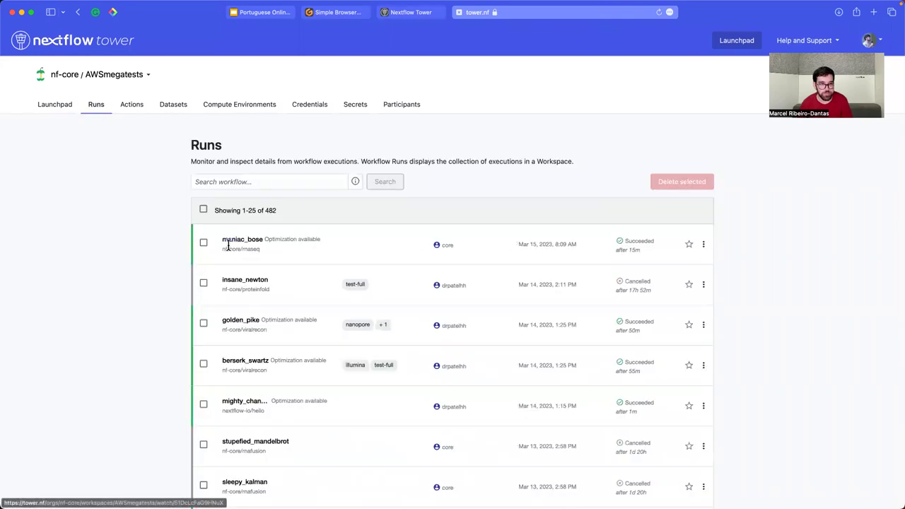
{"action": "left_click", "coordinate": [243, 239]}
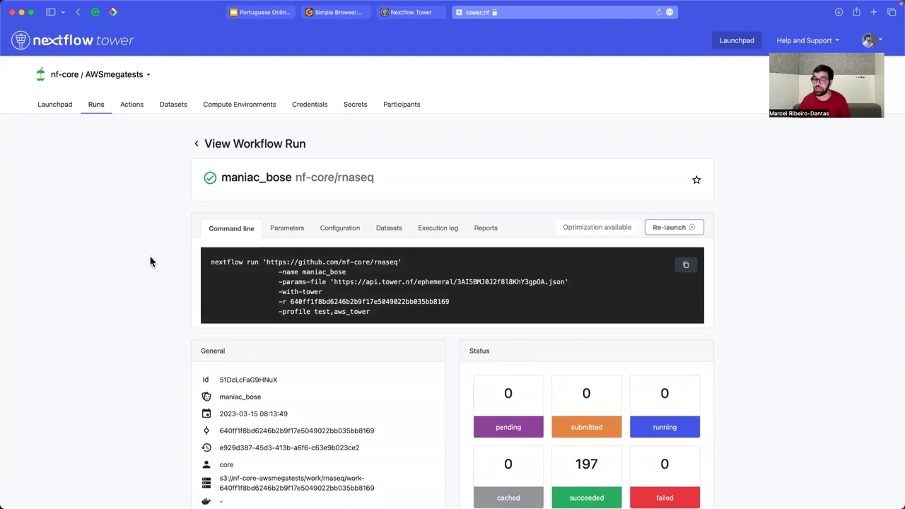
- Examine the maniac_bose run's status, executor and aws_ireland_fusionv2_nvme_cpu compute environment, comparing its general details with the script7.nf run
{"action": "scroll", "coordinate": [150, 262], "scroll_direction": "down", "scroll_amount": 2}
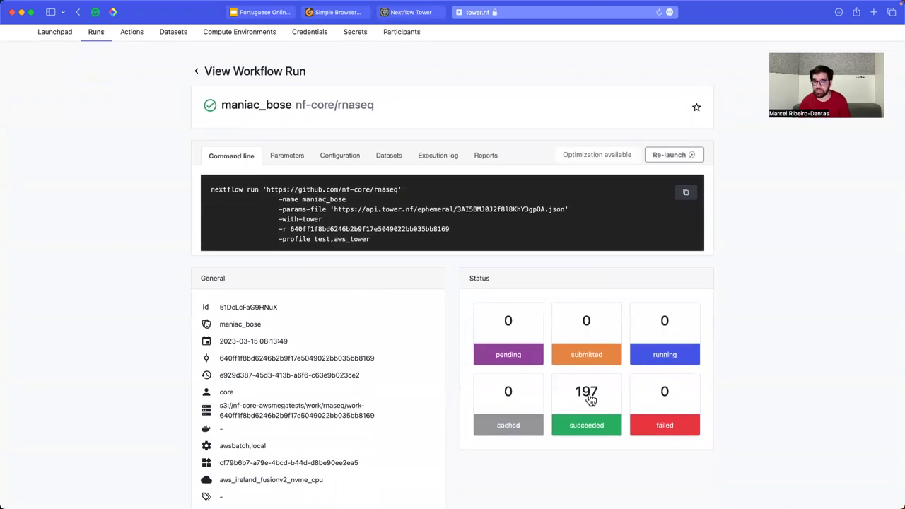
{"action": "scroll", "coordinate": [138, 384], "scroll_direction": "down", "scroll_amount": 1}
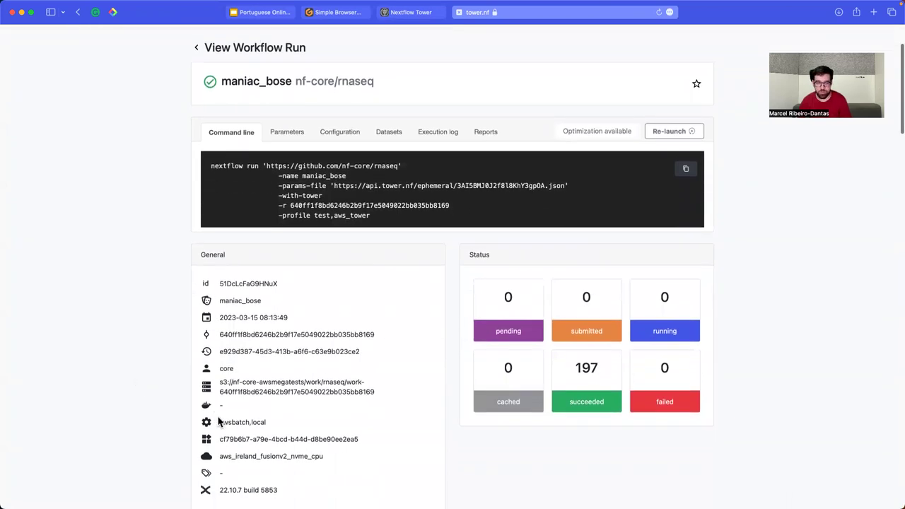
{"action": "double_click", "coordinate": [244, 422]}
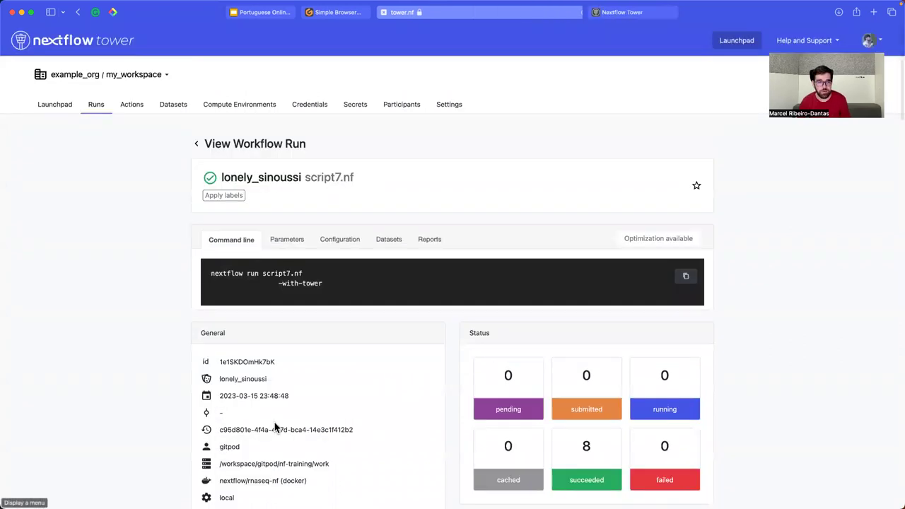
{"action": "scroll", "coordinate": [168, 410], "scroll_direction": "down", "scroll_amount": 4}
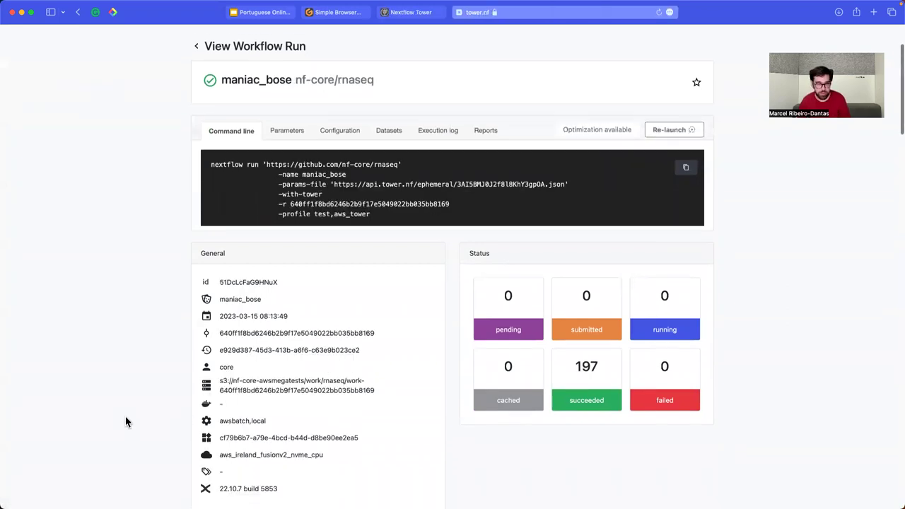
{"action": "scroll", "coordinate": [125, 422], "scroll_direction": "down", "scroll_amount": 2}
{"action": "double_click", "coordinate": [259, 401]}
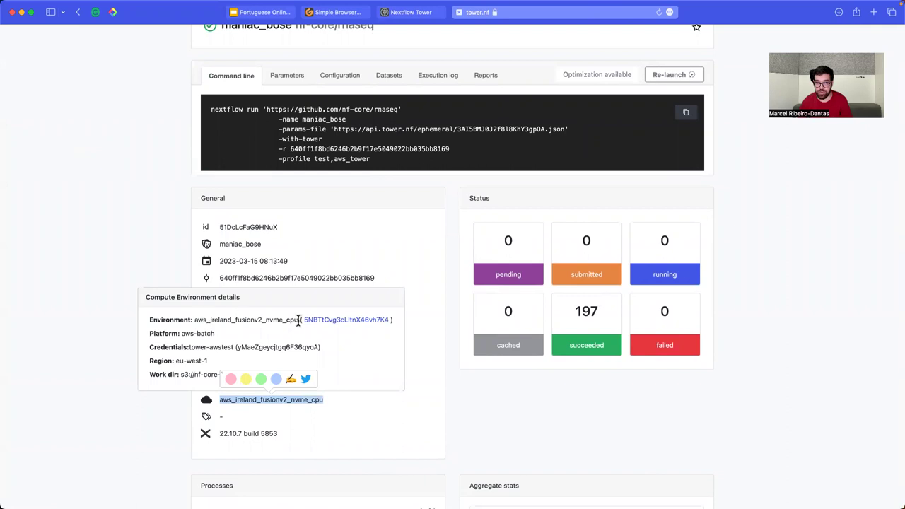
{"action": "left_click", "coordinate": [105, 334]}
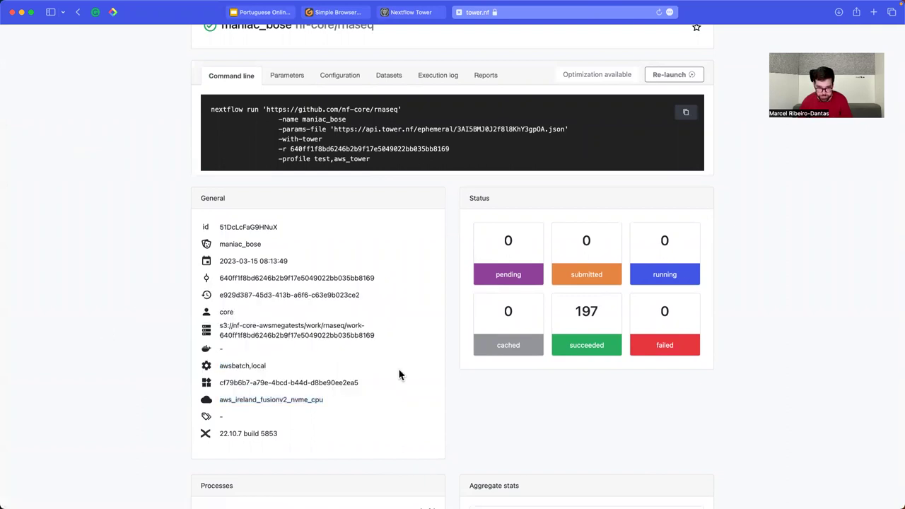
- Filter the run's tasks by the NFCORE_RNASEQ:RNASEQ:PREPARE_GENOME:GUNZIP_GTF process and open the genes.gtf.gz task's details
{"action": "scroll", "coordinate": [400, 375], "scroll_direction": "down", "scroll_amount": 5}
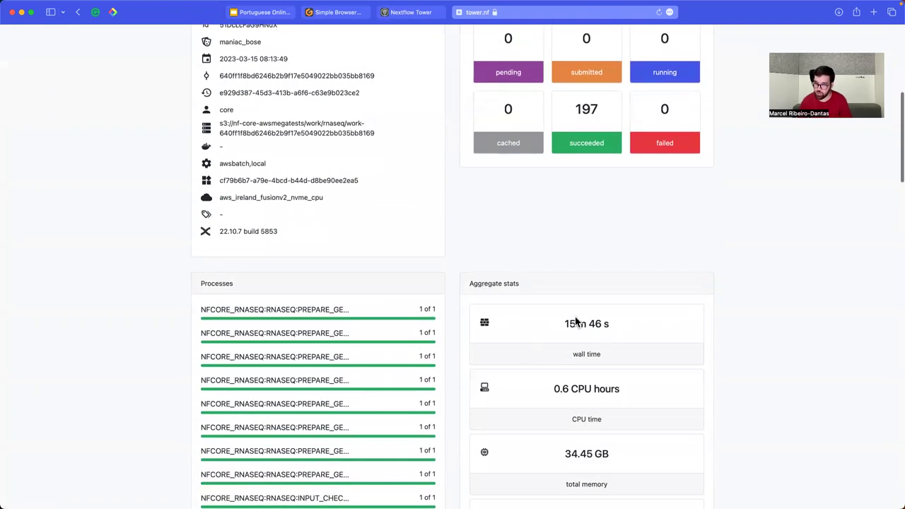
{"action": "left_click", "coordinate": [308, 322]}
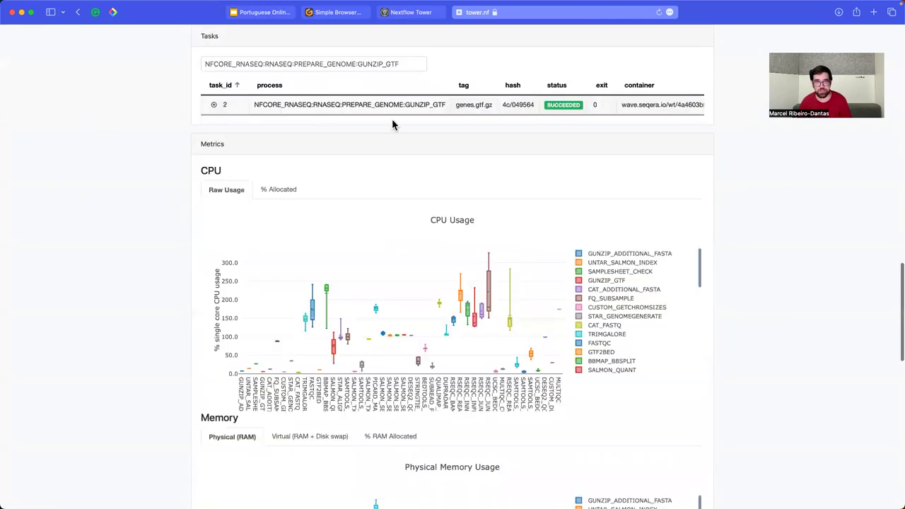
{"action": "left_click", "coordinate": [266, 106]}
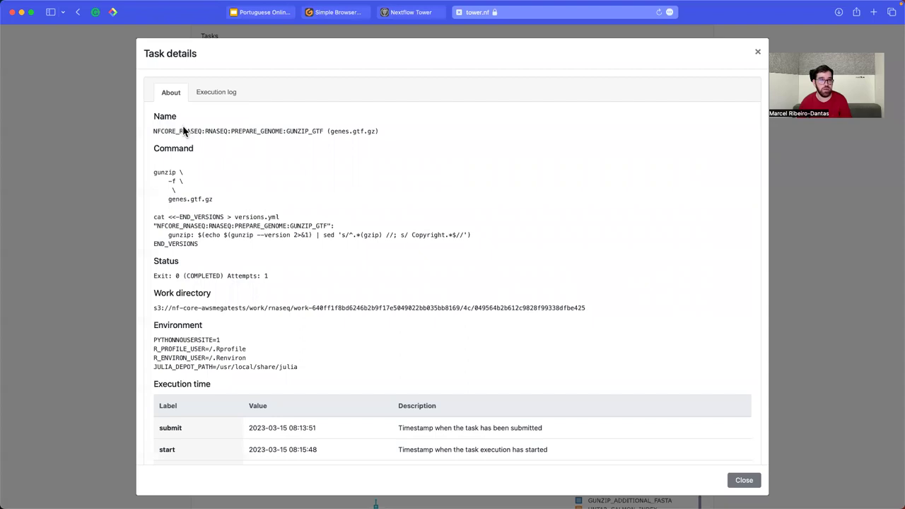
- Examine the genes.gtf.gz task's name, gunzip command, exit status and S3 work directory in its details
{"action": "double_click", "coordinate": [165, 129]}
{"action": "mouse_move", "coordinate": [172, 177]}
{"action": "left_mouse_down"}
{"action": "mouse_move", "coordinate": [215, 235]}
{"action": "mouse_move", "coordinate": [201, 245]}
{"action": "left_mouse_up"}
{"action": "left_click", "coordinate": [221, 283]}
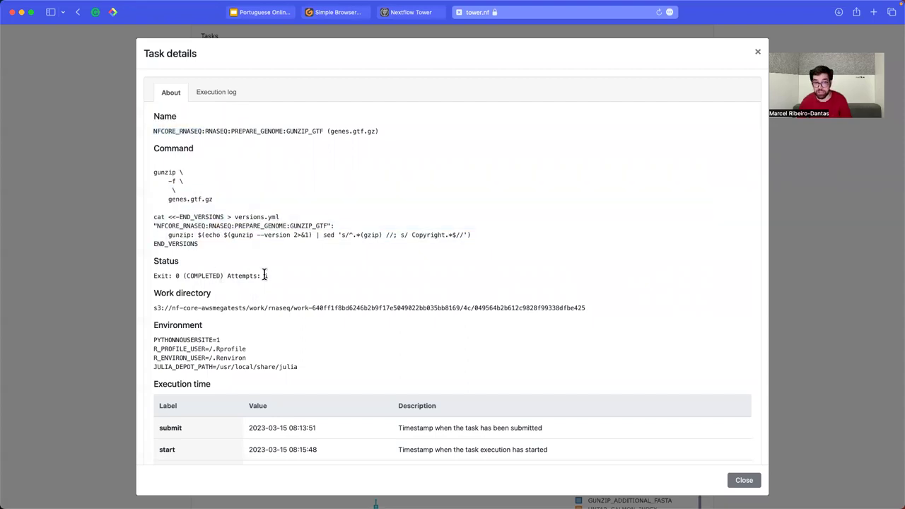
{"action": "triple_click", "coordinate": [239, 307]}
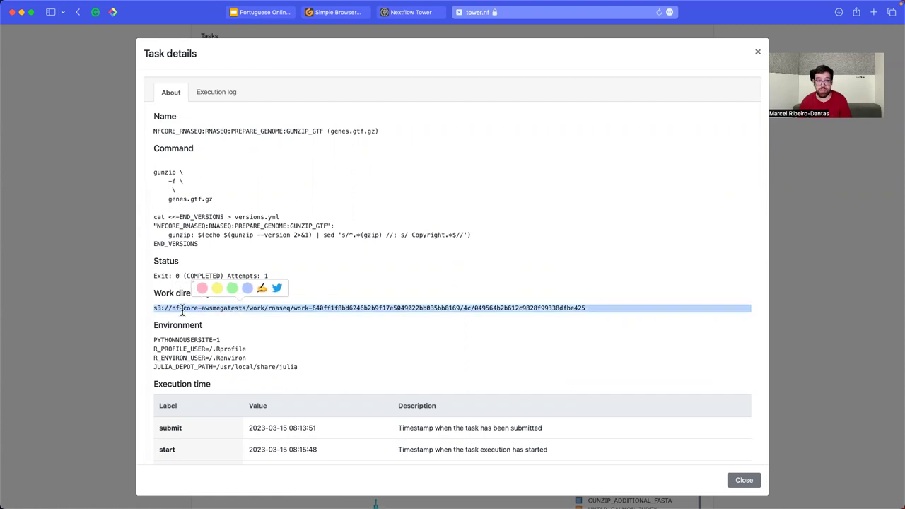
- Review the task's execution time, requested resources, estimated cost and resource usage, and close the task details
{"action": "scroll", "coordinate": [254, 343], "scroll_direction": "down", "scroll_amount": 4}
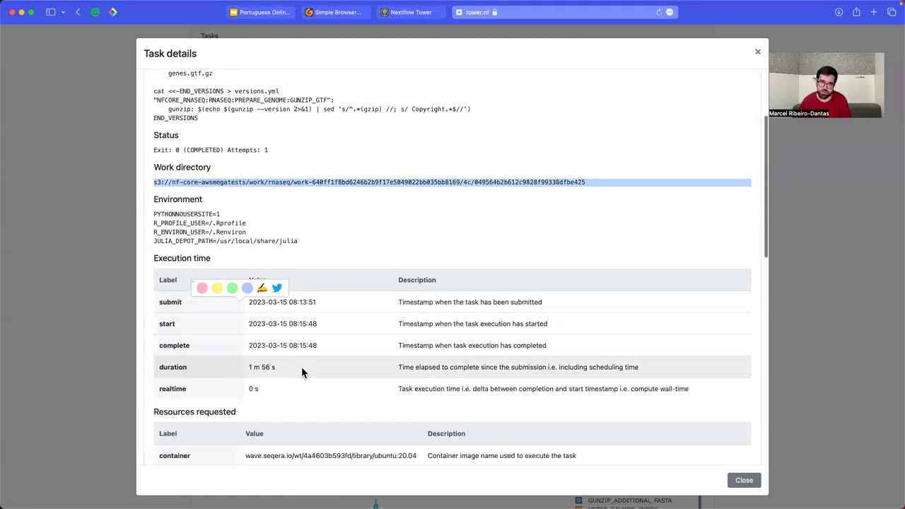
{"action": "scroll", "coordinate": [301, 368], "scroll_direction": "down", "scroll_amount": 2}
{"action": "scroll", "coordinate": [301, 373], "scroll_direction": "down", "scroll_amount": 3}
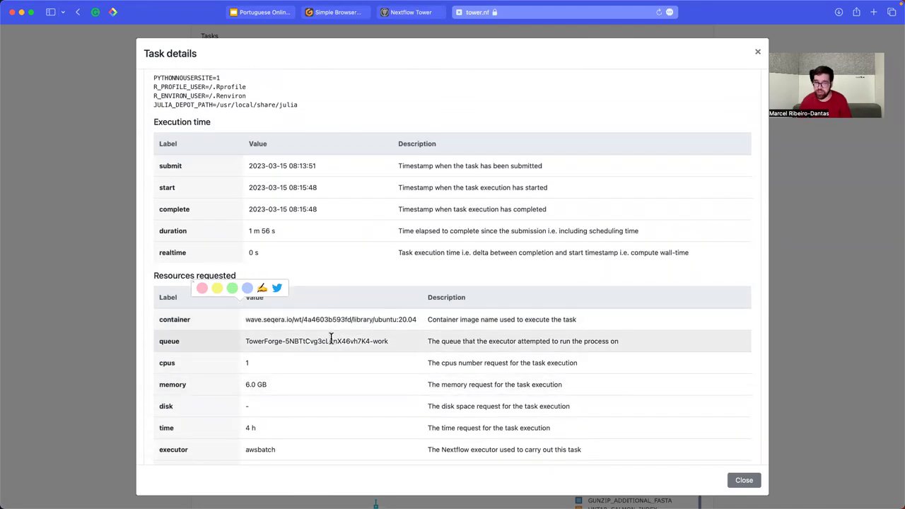
{"action": "scroll", "coordinate": [331, 340], "scroll_direction": "down", "scroll_amount": 10}
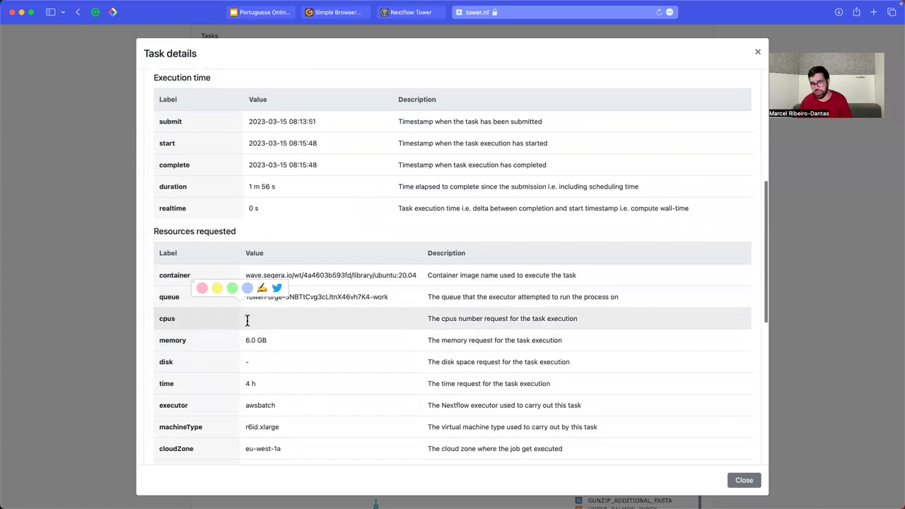
{"action": "scroll", "coordinate": [273, 402], "scroll_direction": "down", "scroll_amount": 5}
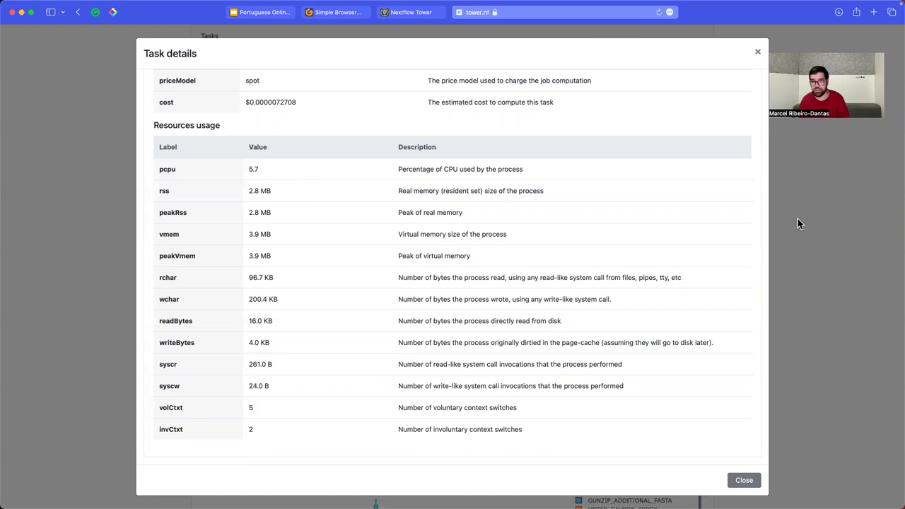
{"action": "left_click", "coordinate": [757, 52]}
- Examine the run's CPU metrics as raw usage and % Allocated, and its memory metrics as physical, virtual and % RAM Allocated
{"action": "scroll", "coordinate": [680, 195], "scroll_direction": "down", "scroll_amount": 2}
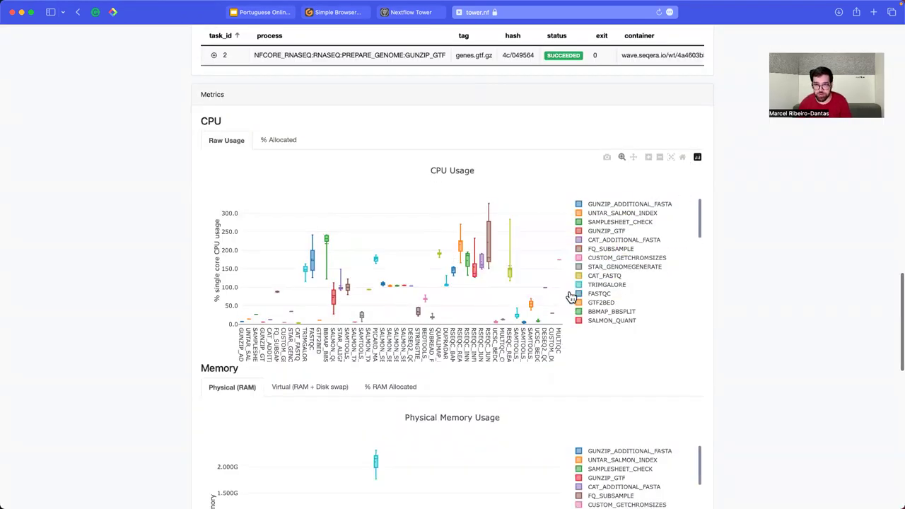
{"action": "mouse_move", "coordinate": [486, 236]}
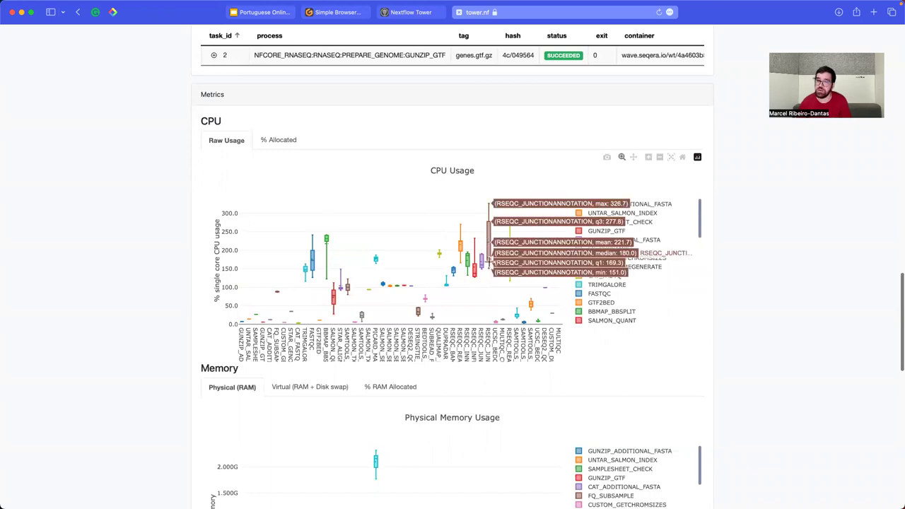
{"action": "left_click", "coordinate": [283, 140]}
{"action": "mouse_move", "coordinate": [489, 260]}
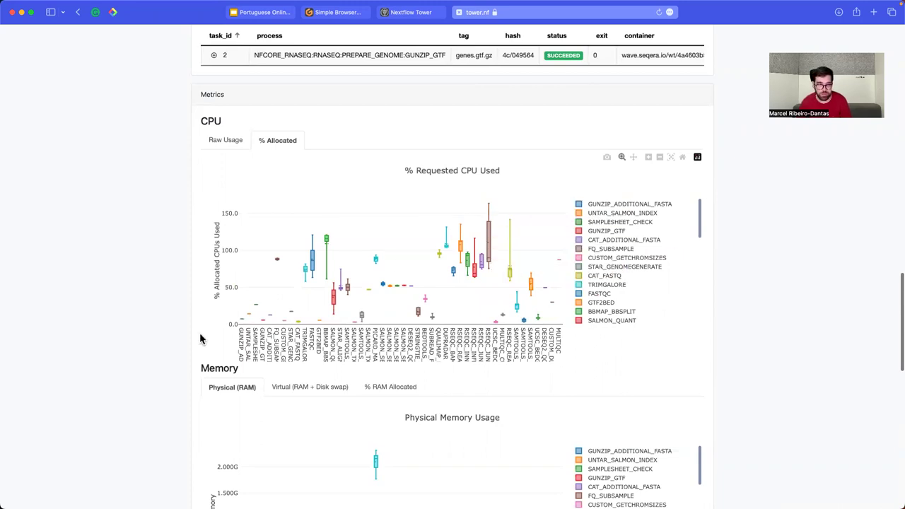
{"action": "scroll", "coordinate": [146, 380], "scroll_direction": "down", "scroll_amount": 4}
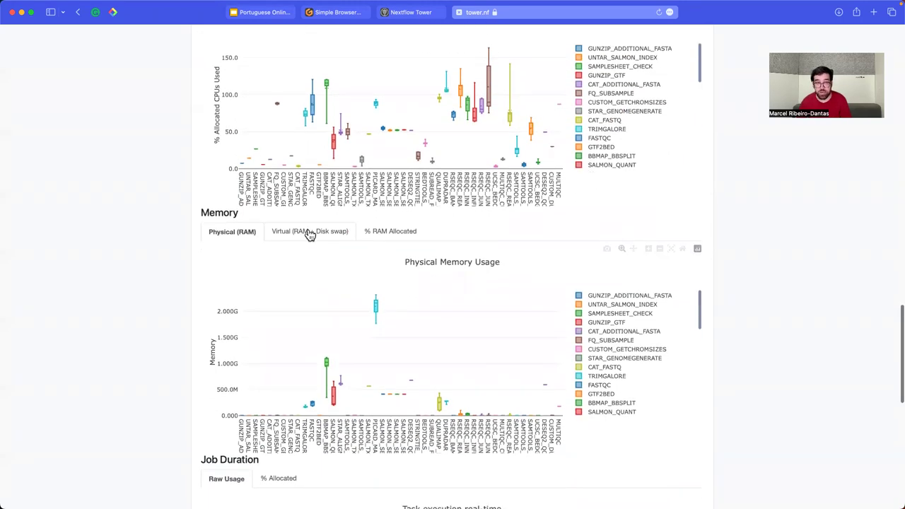
{"action": "left_click", "coordinate": [307, 233]}
{"action": "left_click", "coordinate": [392, 234]}
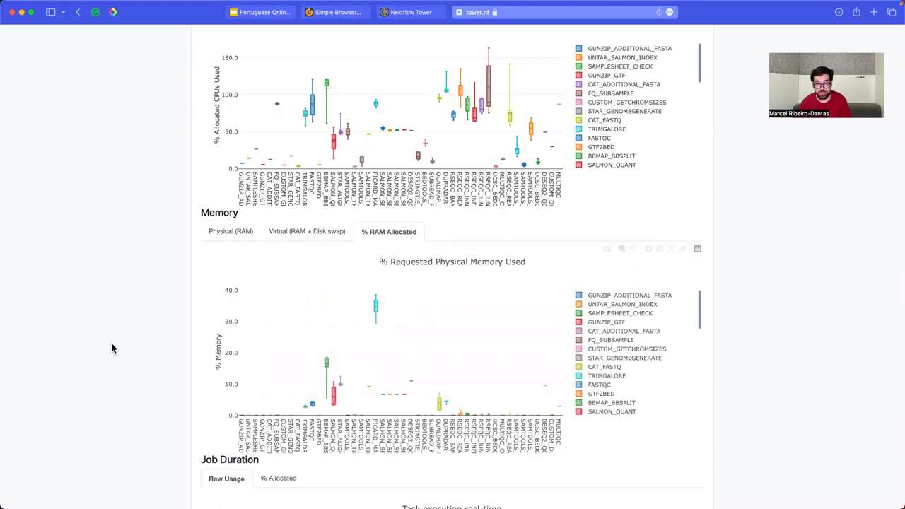
- Inspect the job duration chart's task execution real-time and the I/O charts for bytes read and written
{"action": "scroll", "coordinate": [111, 343], "scroll_direction": "down", "scroll_amount": 6}
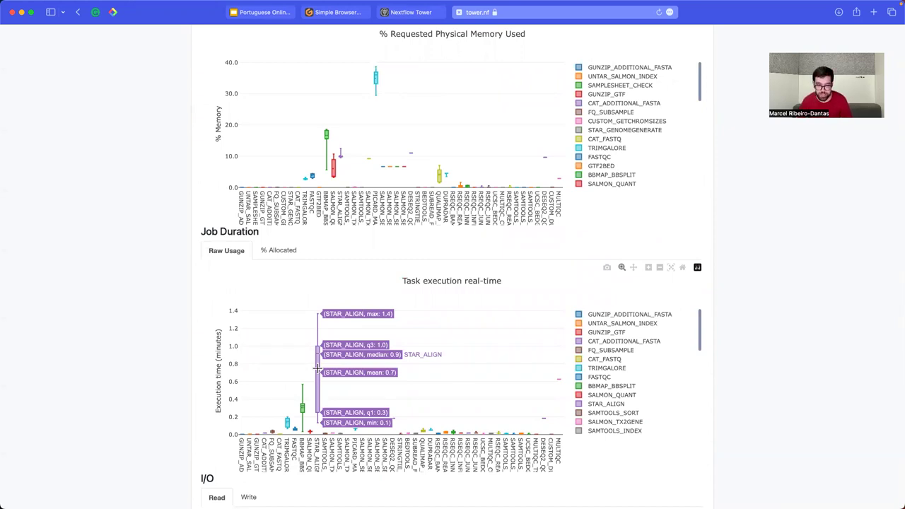
{"action": "scroll", "coordinate": [155, 405], "scroll_direction": "down", "scroll_amount": 7}
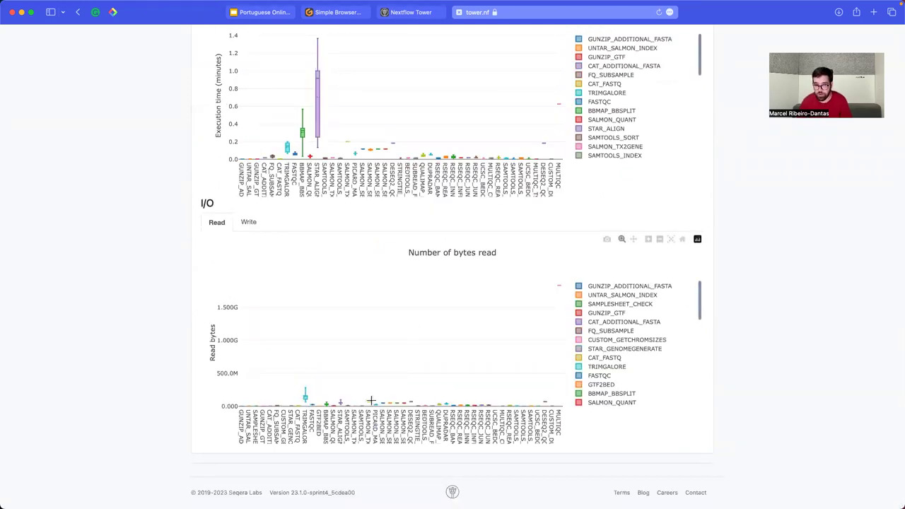
{"action": "left_click", "coordinate": [249, 224]}
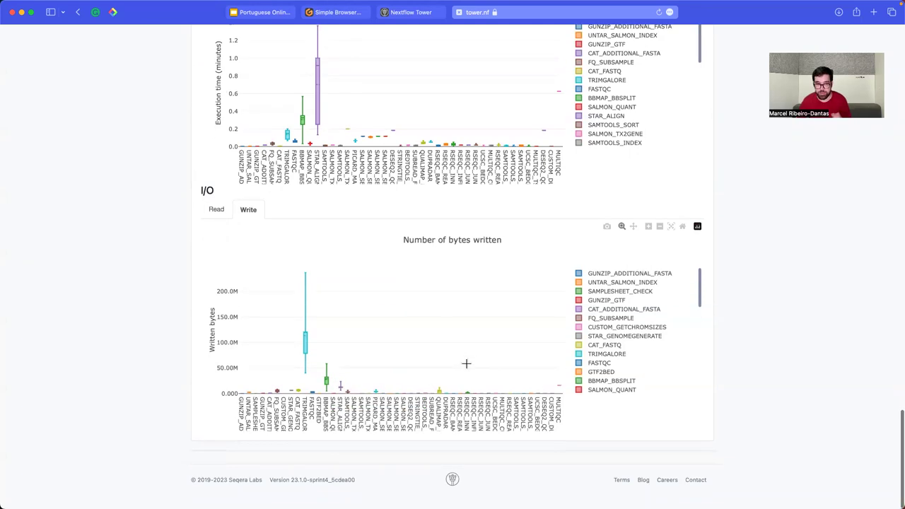
- Return to the run's aggregate stats and review the wall time, CPU time, total memory, estimated cost and utilization
{"action": "scroll", "coordinate": [132, 323], "scroll_direction": "up", "scroll_amount": 10}
{"action": "scroll", "coordinate": [132, 323], "scroll_direction": "up", "scroll_amount": 20}
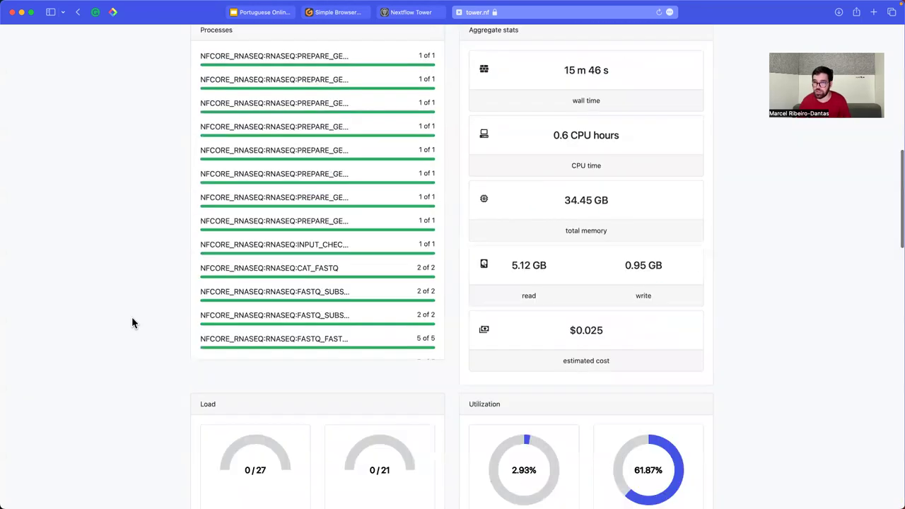
{"action": "scroll", "coordinate": [131, 317], "scroll_direction": "down", "scroll_amount": 10}
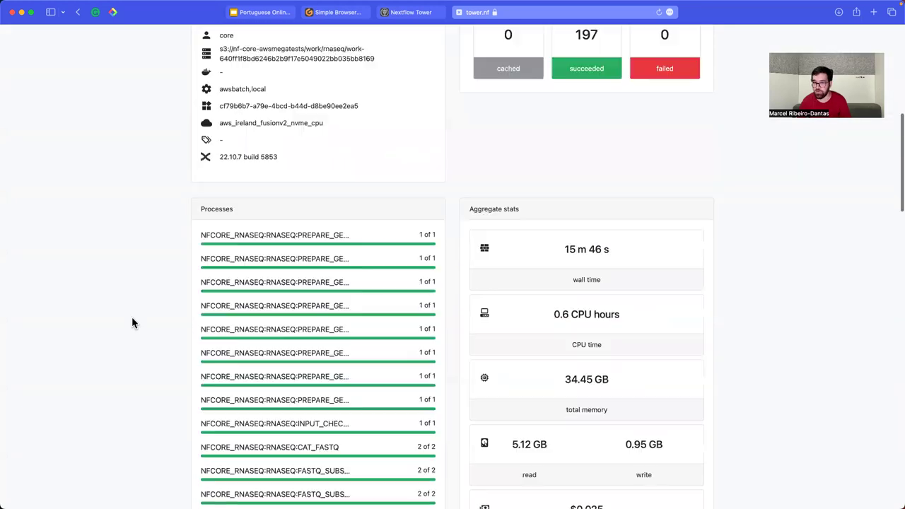
{"action": "scroll", "coordinate": [626, 201], "scroll_direction": "down", "scroll_amount": 7}
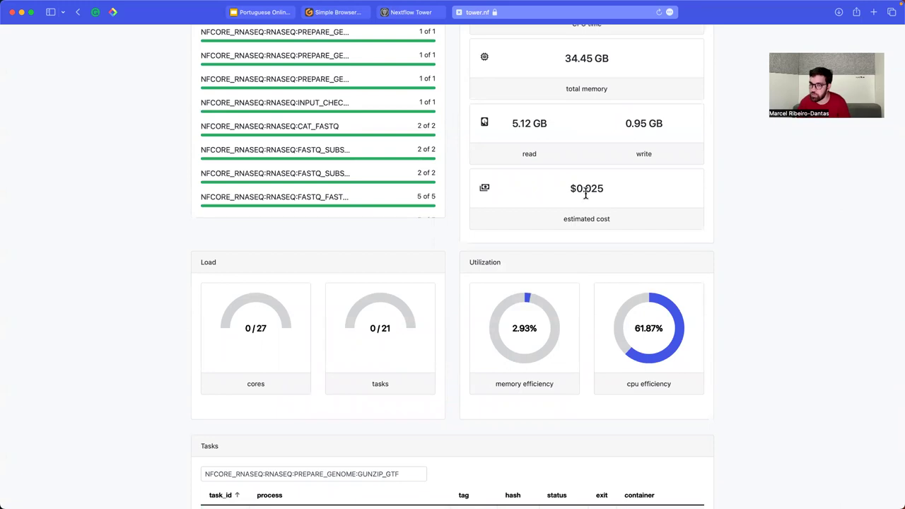
{"action": "scroll", "coordinate": [584, 193], "scroll_direction": "up", "scroll_amount": 1}
{"action": "scroll", "coordinate": [585, 195], "scroll_direction": "up", "scroll_amount": 4}
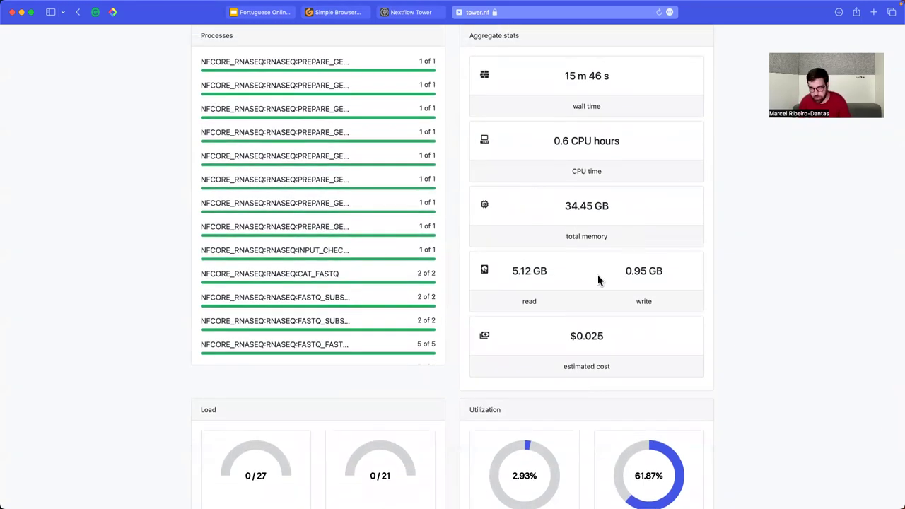
- Open the maniac_bose run's parameters and look through the full list, including the iGenomes reference paths
{"action": "scroll", "coordinate": [563, 204], "scroll_direction": "up", "scroll_amount": 4}
{"action": "scroll", "coordinate": [562, 204], "scroll_direction": "up", "scroll_amount": 10}
{"action": "left_click", "coordinate": [283, 229]}
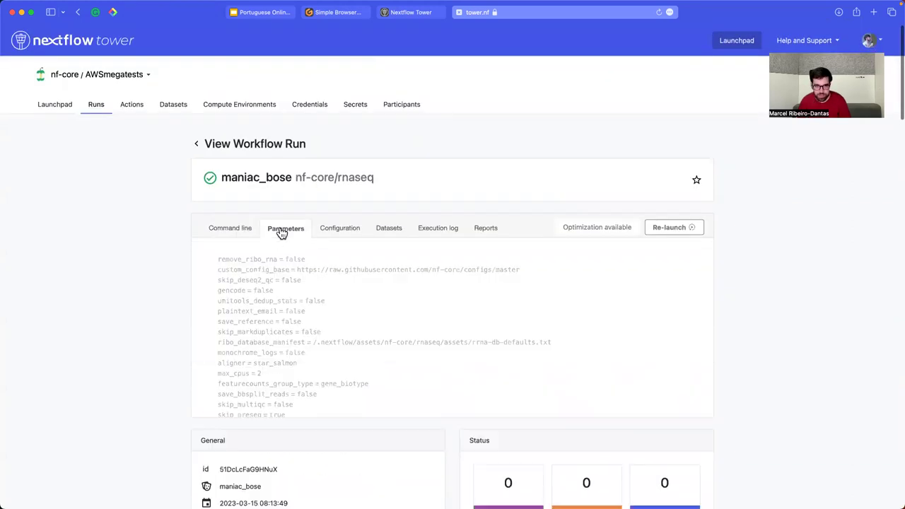
{"action": "scroll", "coordinate": [249, 298], "scroll_direction": "down", "scroll_amount": 15}
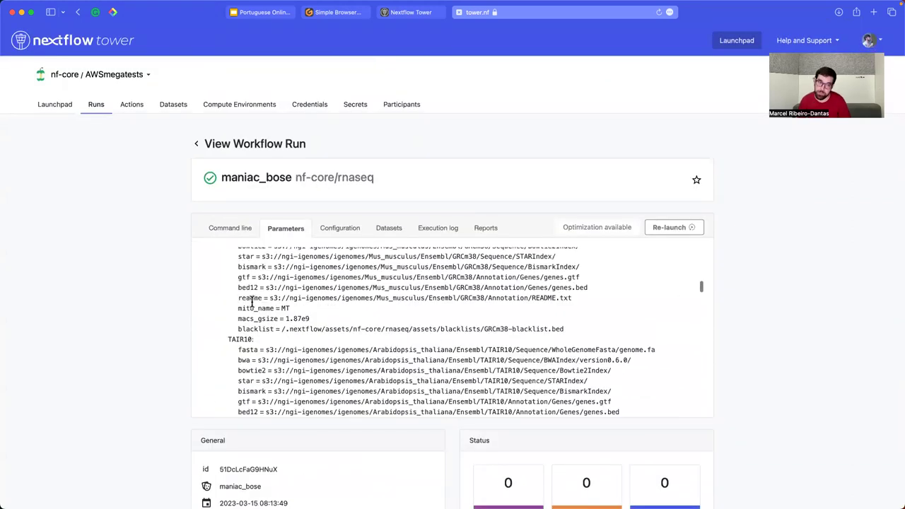
{"action": "scroll", "coordinate": [252, 301], "scroll_direction": "down", "scroll_amount": 10}
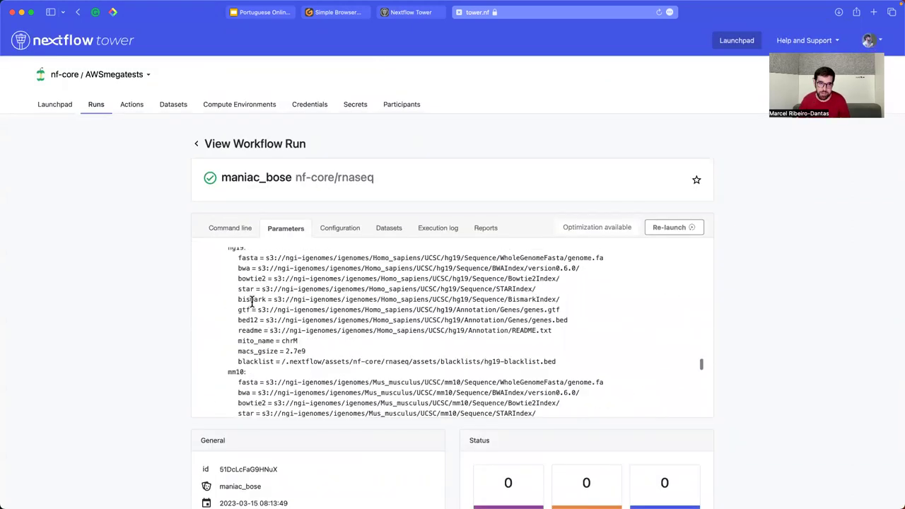
- Show the run's configuration and read through its configuration files and resolved configuration
{"action": "left_click", "coordinate": [341, 227]}
{"action": "scroll", "coordinate": [212, 299], "scroll_direction": "down", "scroll_amount": 3}
{"action": "scroll", "coordinate": [315, 306], "scroll_direction": "down", "scroll_amount": 10}
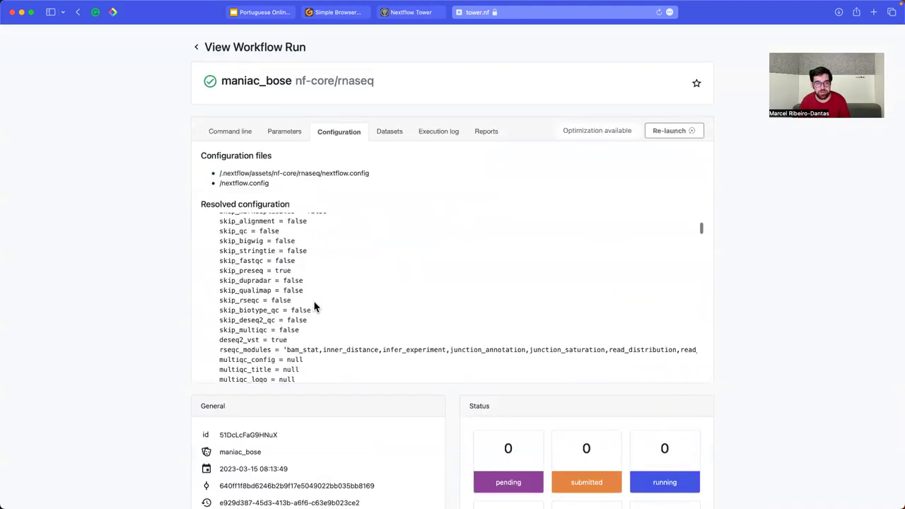
{"action": "scroll", "coordinate": [315, 306], "scroll_direction": "down", "scroll_amount": 20}
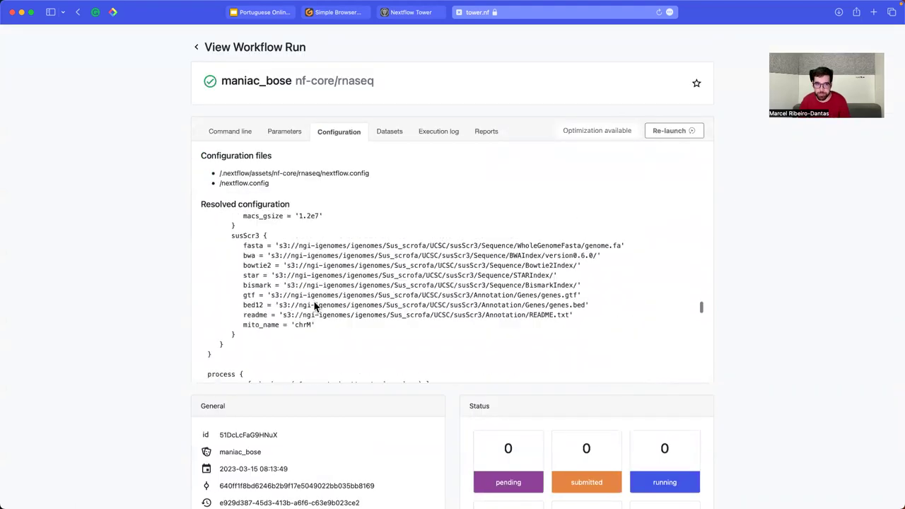
- Check the maniac_bose run's datasets, execution log and reports
{"action": "left_click", "coordinate": [396, 131]}
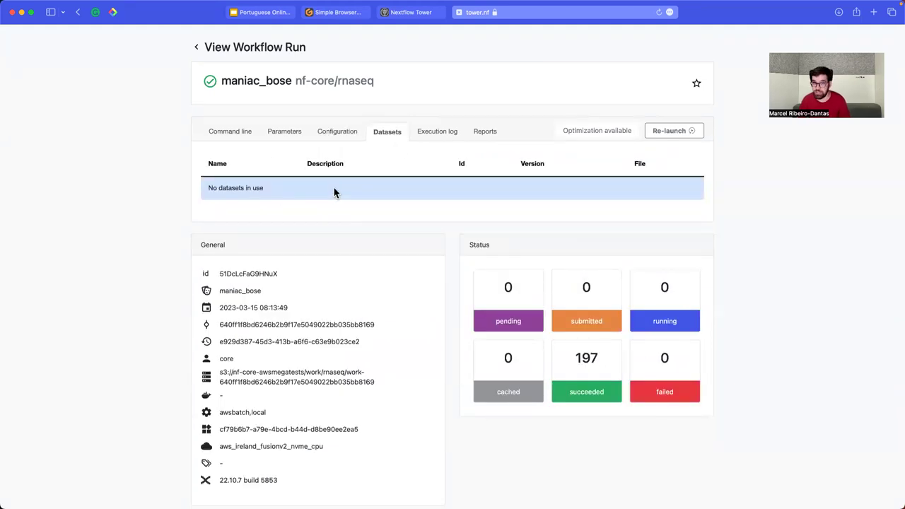
{"action": "scroll", "coordinate": [334, 187], "scroll_direction": "up", "scroll_amount": 3}
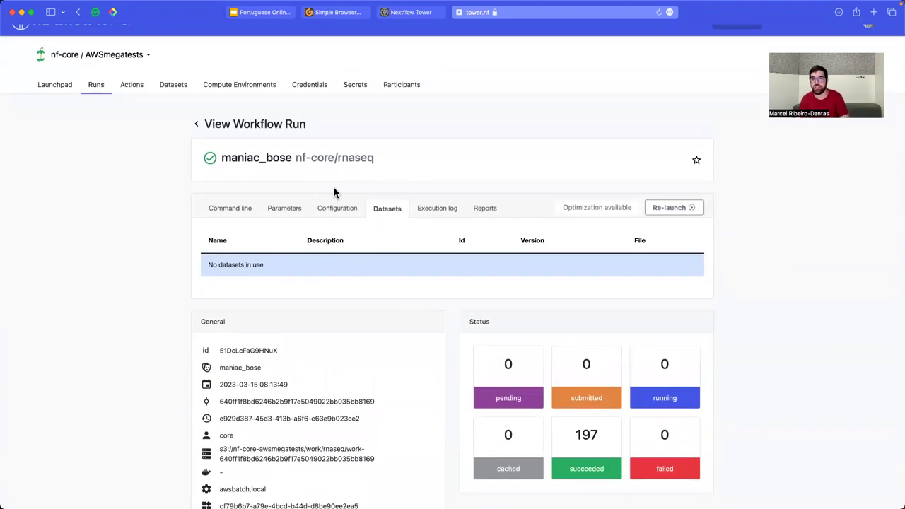
{"action": "left_click", "coordinate": [430, 218]}
{"action": "left_click", "coordinate": [485, 209]}
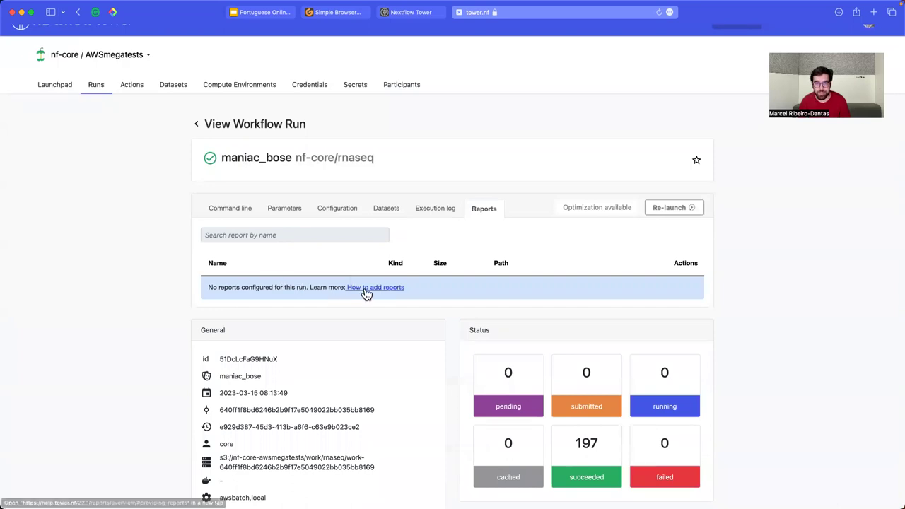
- Change to the seqeralabs / machine-learning workspace and open its nauseous_williams stable-diffusion-nf run
{"action": "left_click", "coordinate": [120, 63]}
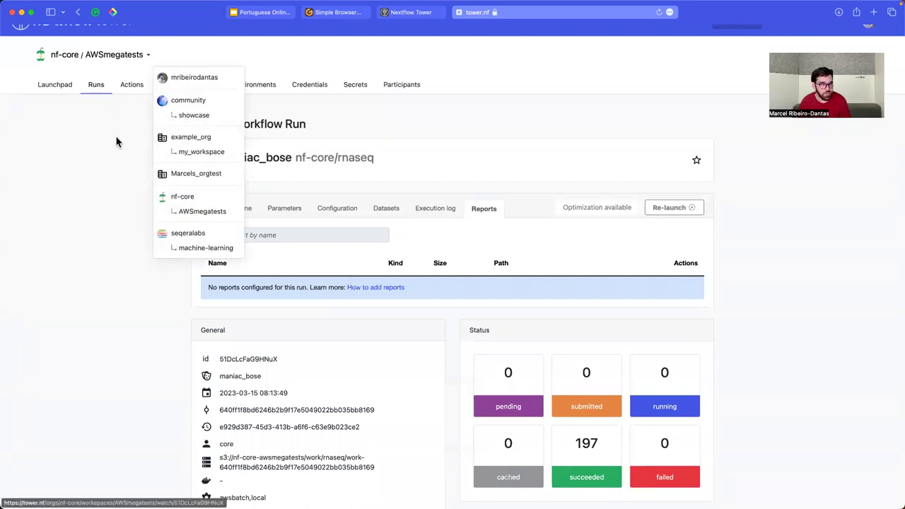
{"action": "left_click", "coordinate": [182, 248]}
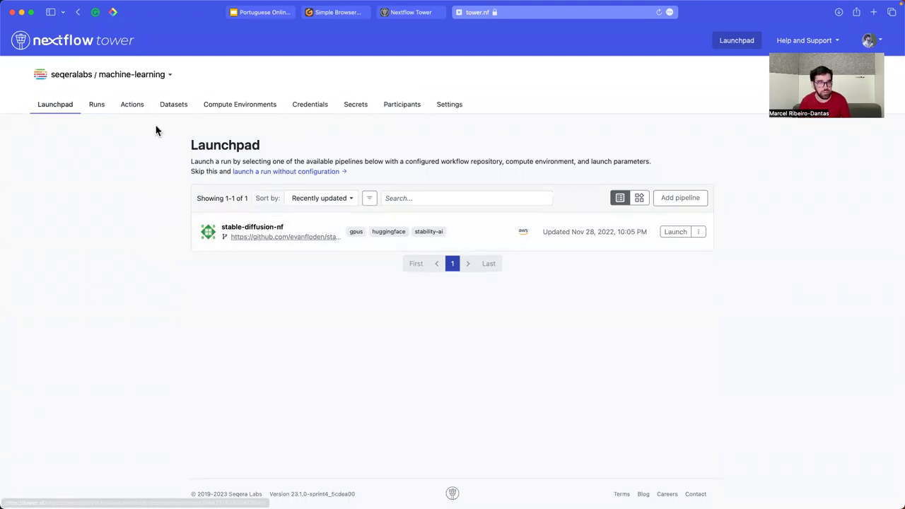
{"action": "left_click", "coordinate": [103, 110]}
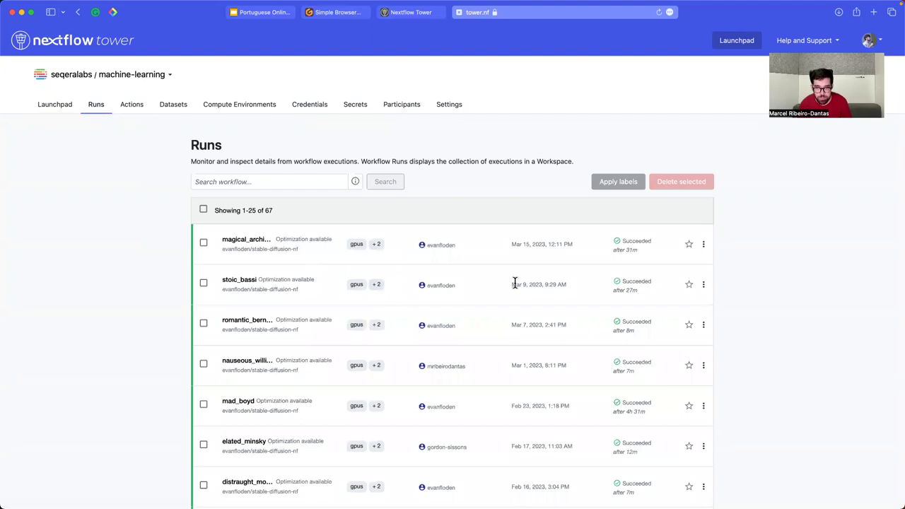
{"action": "left_click", "coordinate": [253, 363]}
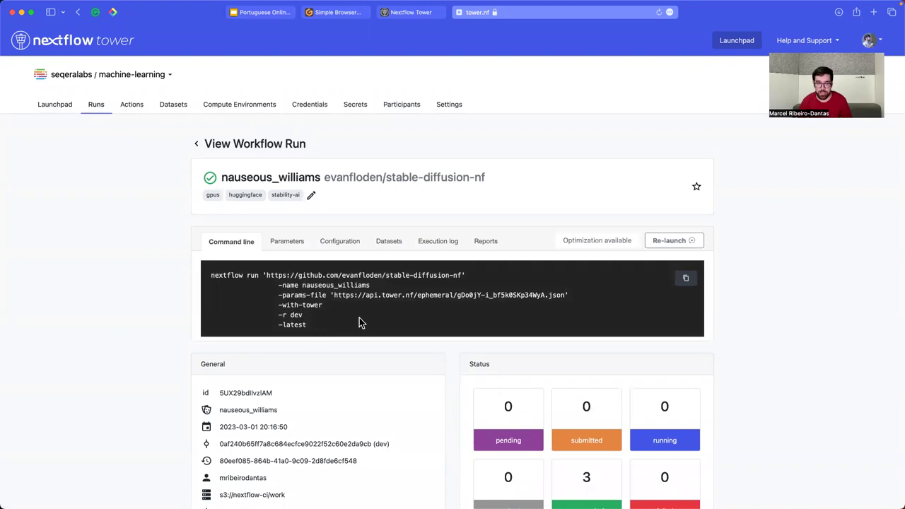
- Examine the nauseous_williams run's parameters, including the image prompt, and check its reports and execution log
{"action": "scroll", "coordinate": [360, 319], "scroll_direction": "down", "scroll_amount": 1}
{"action": "left_click", "coordinate": [289, 232]}
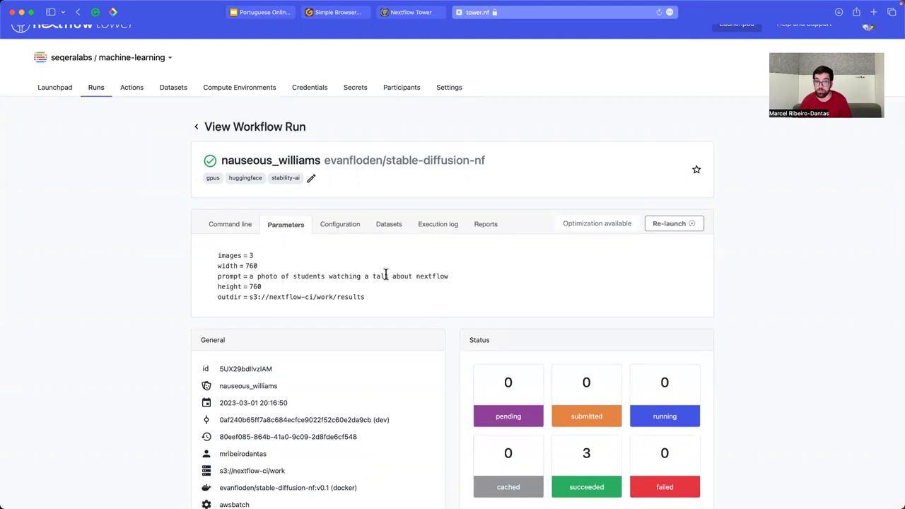
{"action": "left_click", "coordinate": [472, 227]}
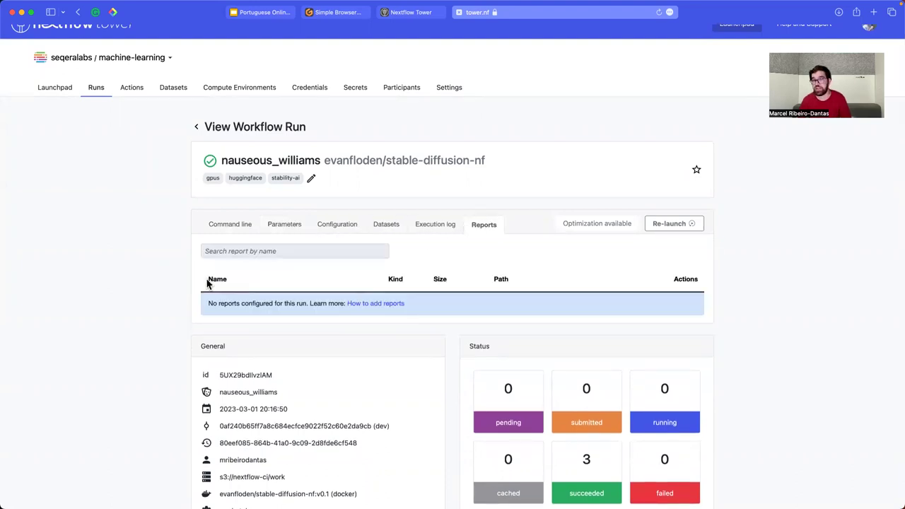
{"action": "scroll", "coordinate": [208, 283], "scroll_direction": "down", "scroll_amount": 1}
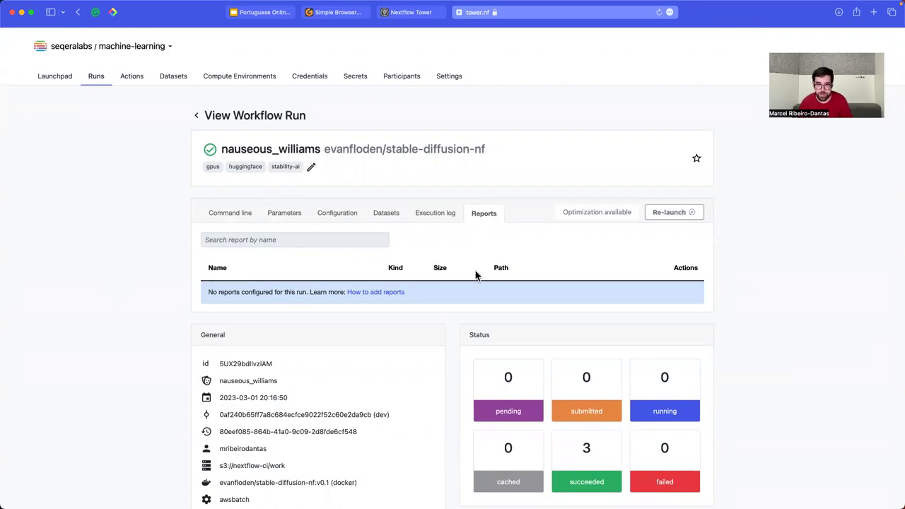
{"action": "left_click", "coordinate": [441, 217]}
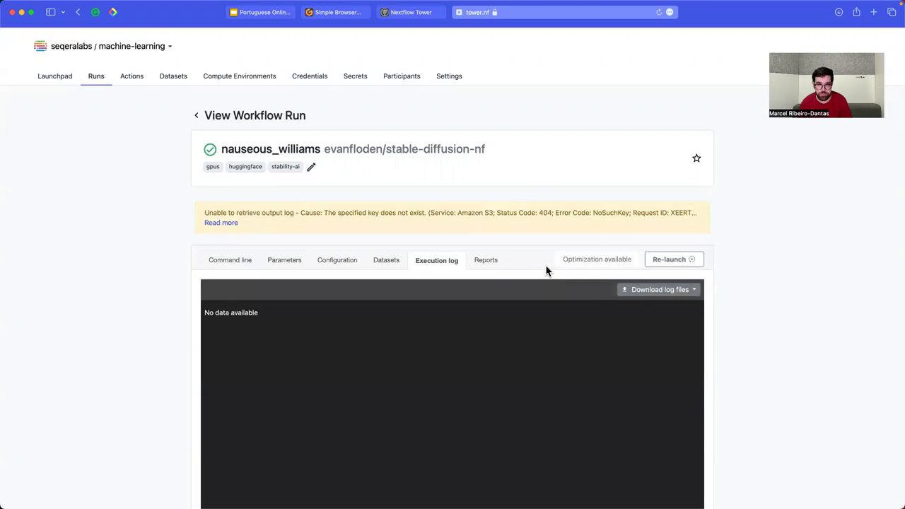
{"action": "left_click", "coordinate": [483, 260]}
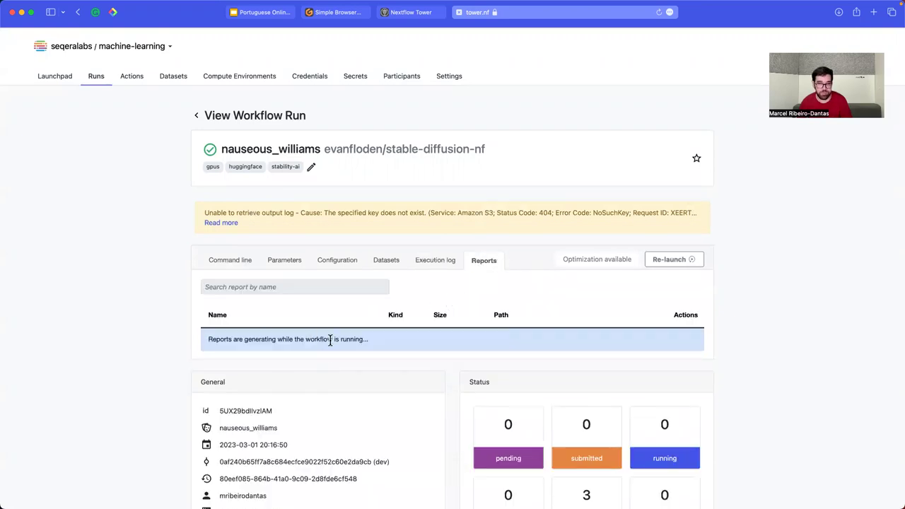
- Examine the nauseous_williams run's general information and its compute environment details
{"action": "scroll", "coordinate": [143, 350], "scroll_direction": "down", "scroll_amount": 2}
{"action": "scroll", "coordinate": [143, 349], "scroll_direction": "down", "scroll_amount": 2}
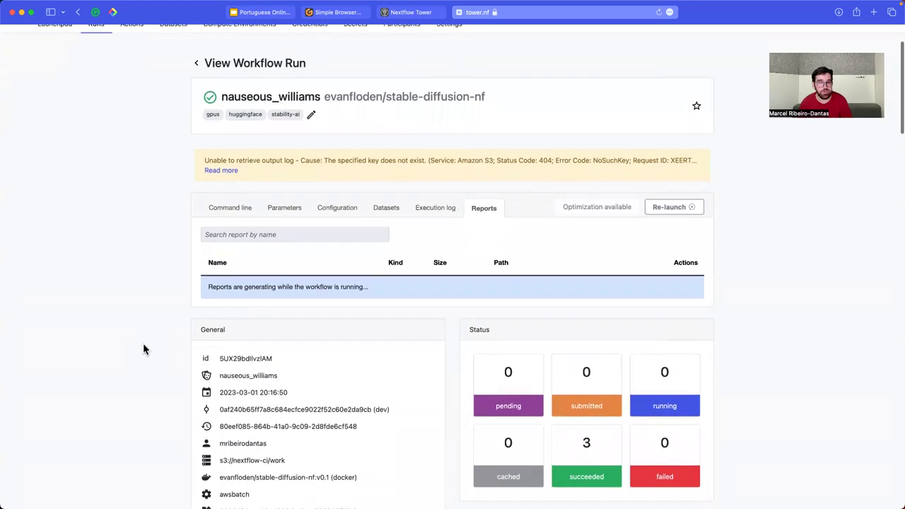
{"action": "scroll", "coordinate": [346, 238], "scroll_direction": "down", "scroll_amount": 2}
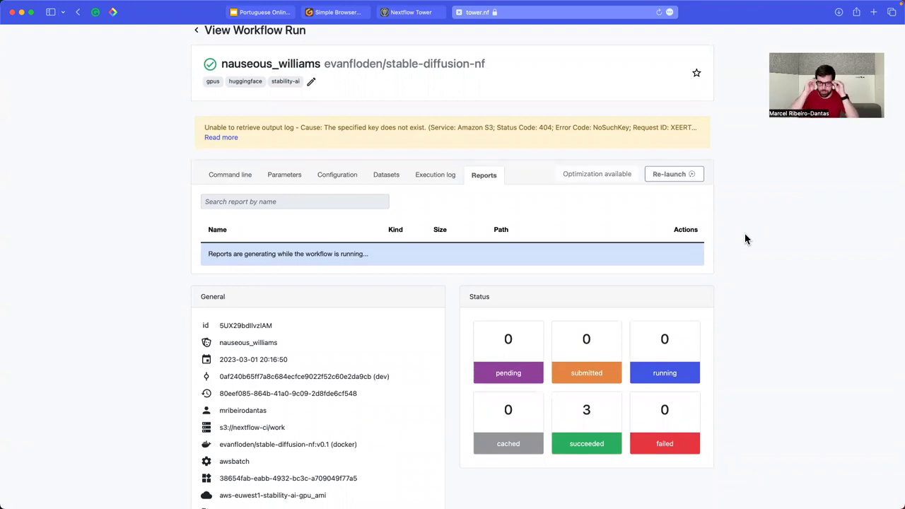
{"action": "double_click", "coordinate": [239, 496]}
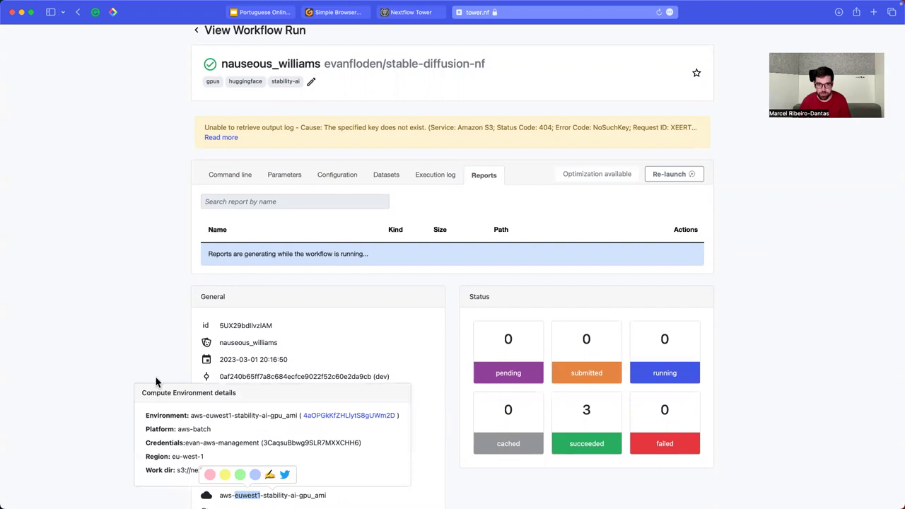
- Go back to the lonely_sinoussi run in example_org / my_workspace and review its status, processes and aggregate stats
{"action": "scroll", "coordinate": [143, 296], "scroll_direction": "up", "scroll_amount": 1}
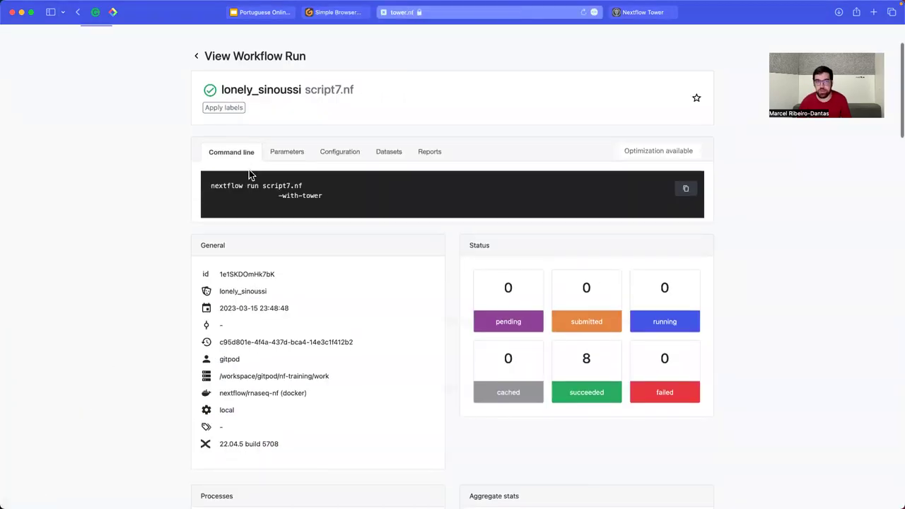
{"action": "scroll", "coordinate": [283, 212], "scroll_direction": "up", "scroll_amount": 1}
{"action": "scroll", "coordinate": [573, 357], "scroll_direction": "down", "scroll_amount": 15}
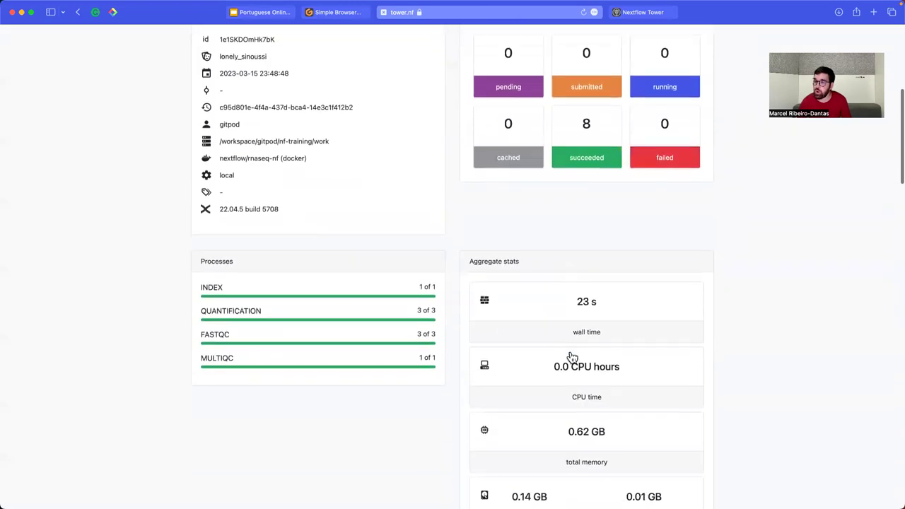
{"action": "scroll", "coordinate": [573, 357], "scroll_direction": "up", "scroll_amount": 10}
{"action": "scroll", "coordinate": [573, 358], "scroll_direction": "up", "scroll_amount": 10}
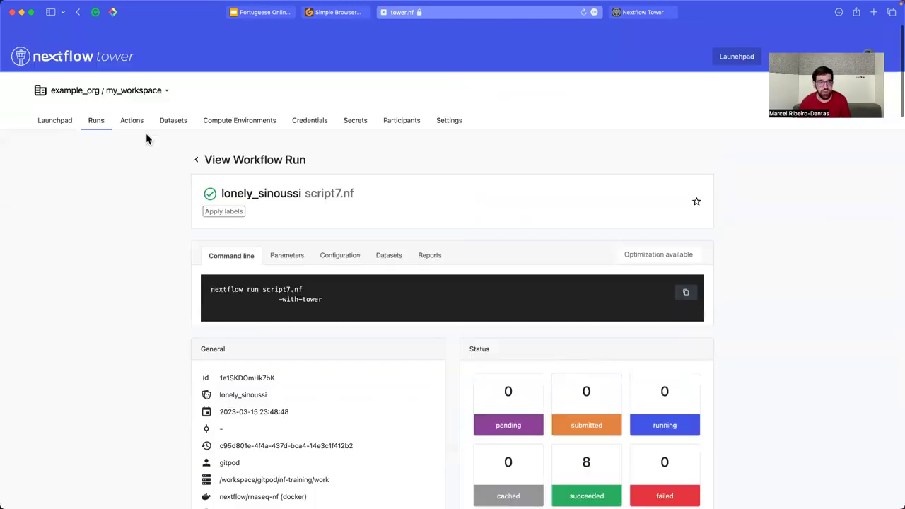
- Star the lonely_sinoussi run in the workspace's runs list, check its available actions, and remove the star
{"action": "left_click", "coordinate": [108, 110]}
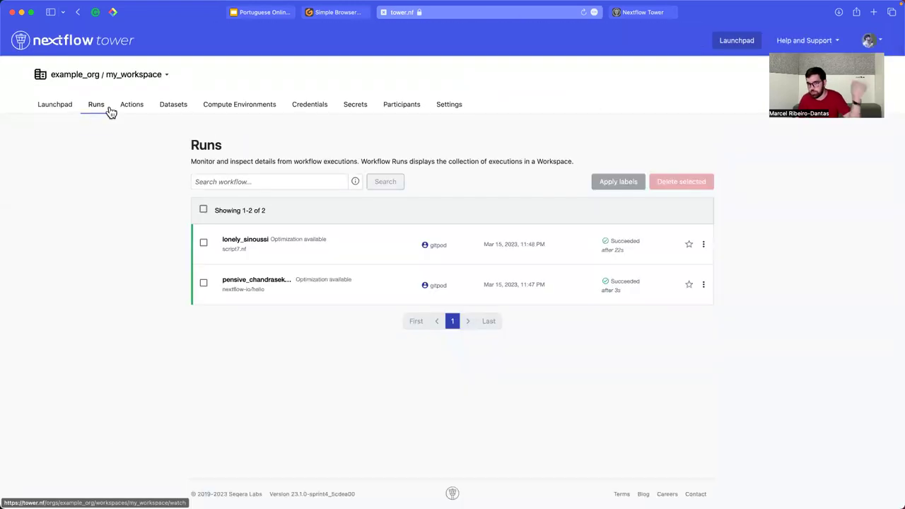
{"action": "left_click", "coordinate": [690, 244]}
{"action": "left_click", "coordinate": [703, 244]}
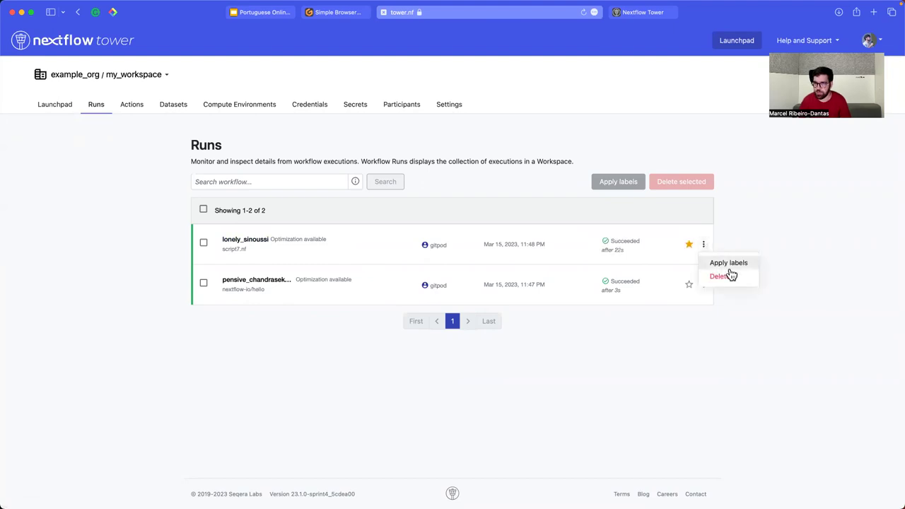
{"action": "left_click", "coordinate": [703, 244]}
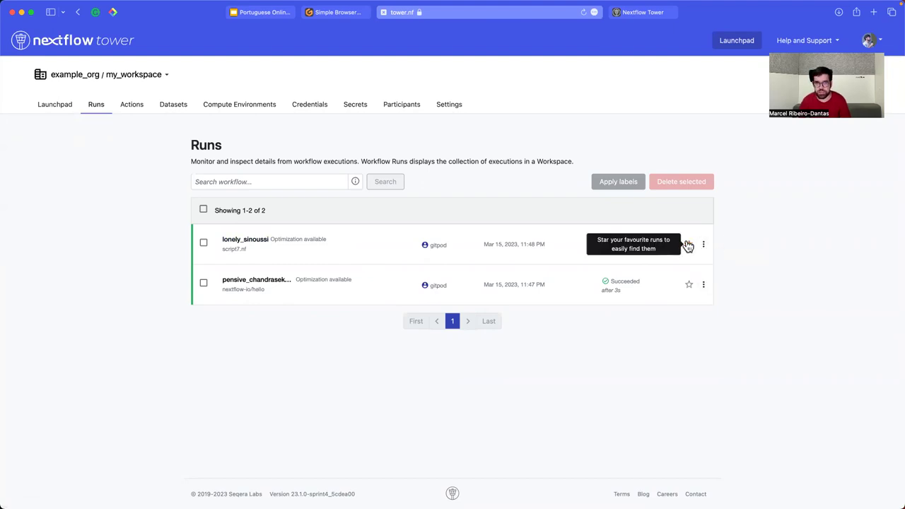
{"action": "left_click", "coordinate": [689, 245]}
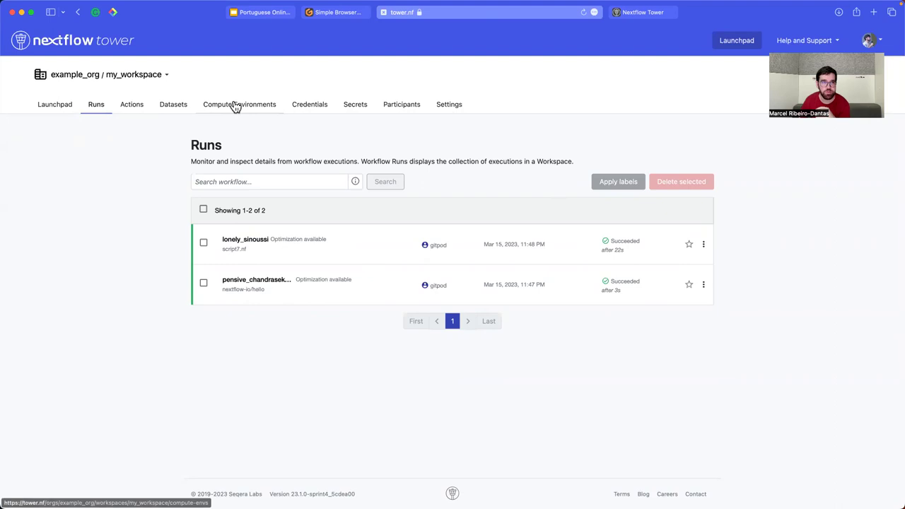
- Switch to the personal user workspace and view the details of its asdasd compute environment
{"action": "left_click", "coordinate": [154, 76]}
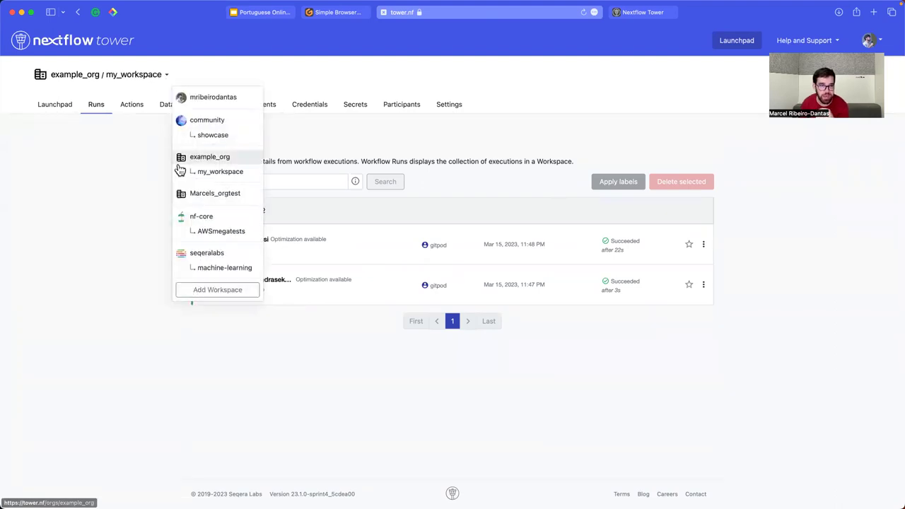
{"action": "left_click", "coordinate": [211, 97]}
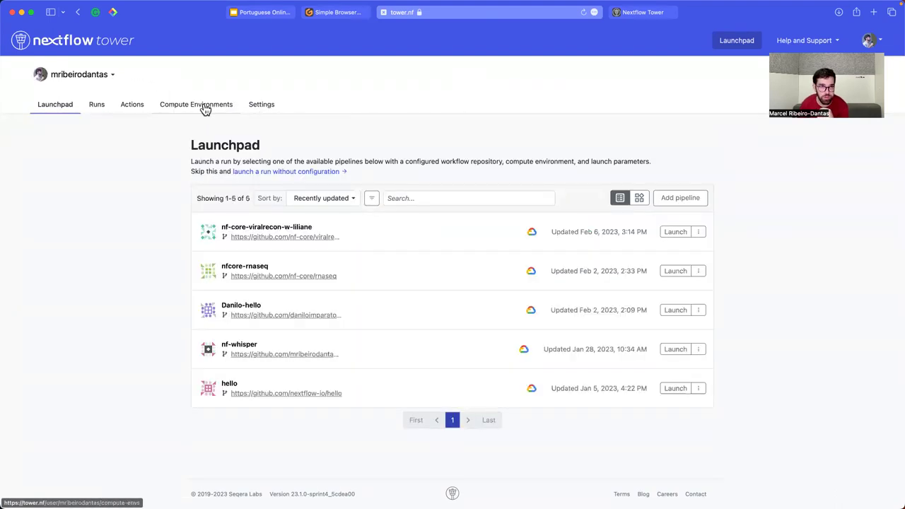
{"action": "left_click", "coordinate": [204, 107]}
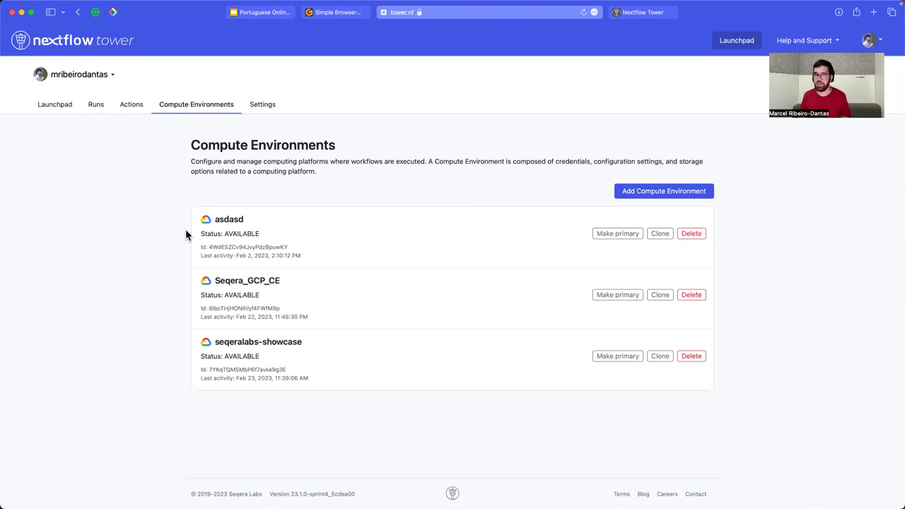
{"action": "left_click", "coordinate": [230, 221]}
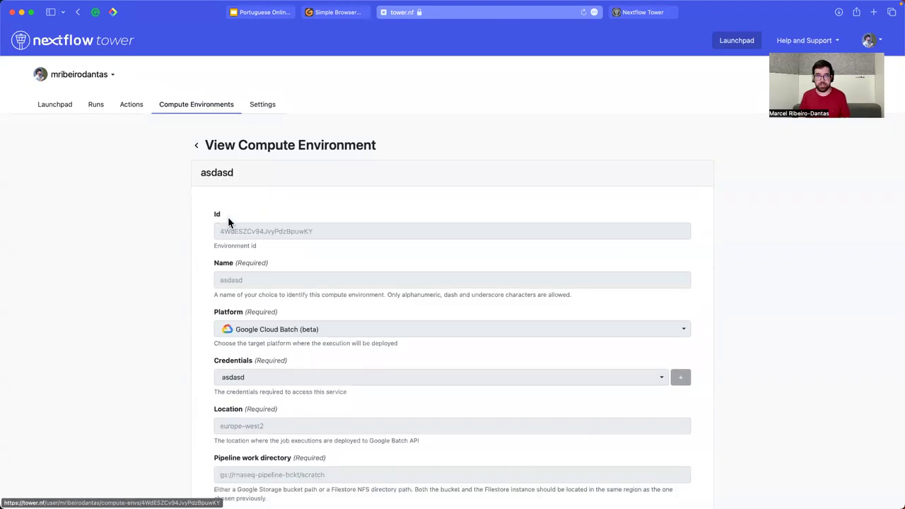
{"action": "left_click", "coordinate": [196, 148]}
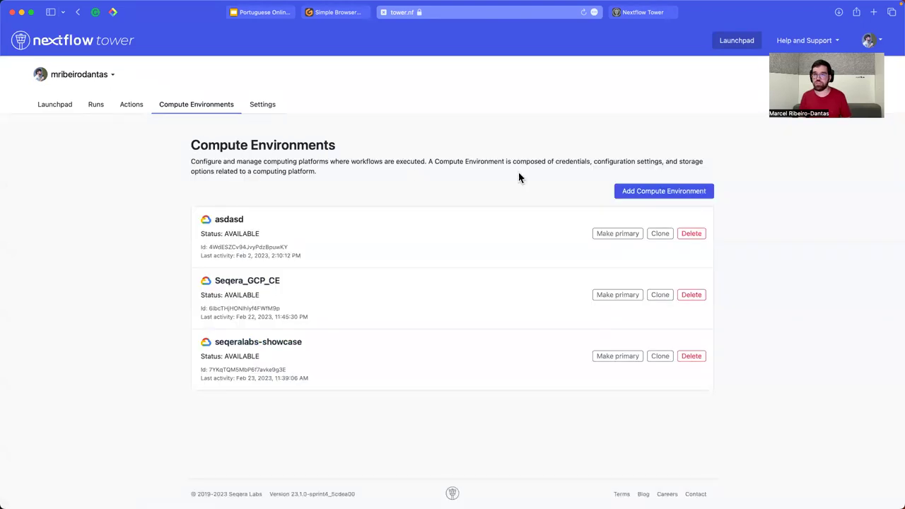
- Try out a new compute environment with the Google Cloud Batch (beta) platform and Spot enabled, then cancel it
{"action": "left_click", "coordinate": [665, 193]}
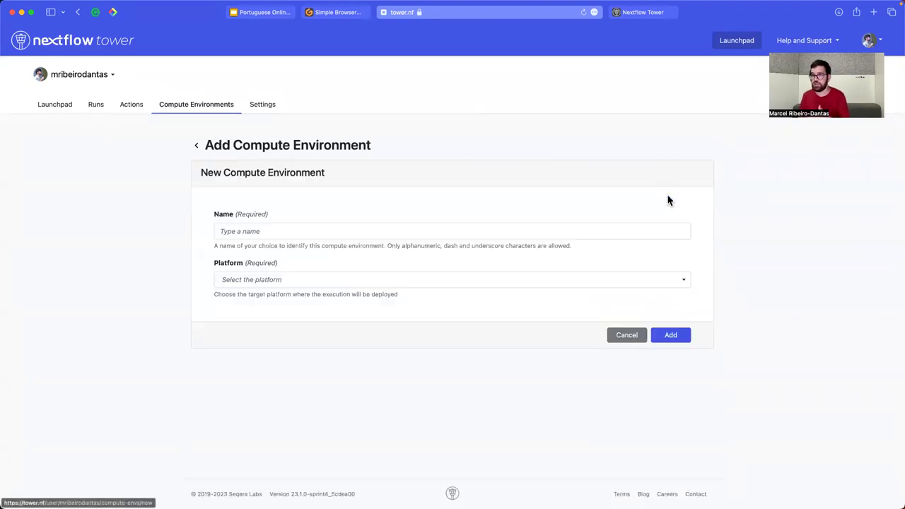
{"action": "left_click", "coordinate": [307, 280]}
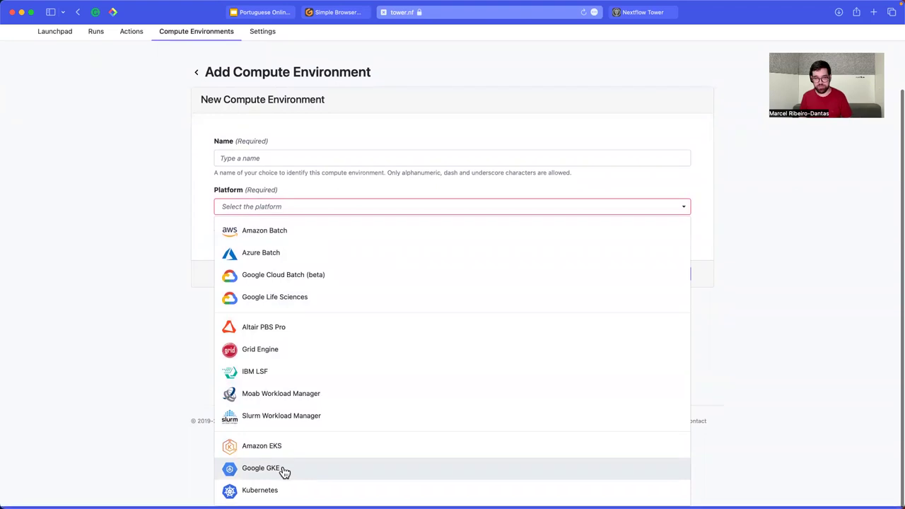
{"action": "left_click", "coordinate": [300, 280]}
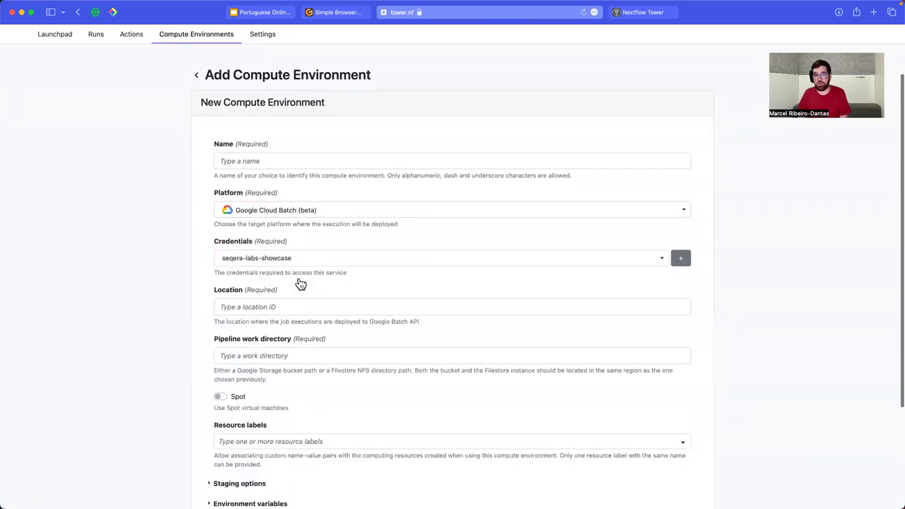
{"action": "left_click", "coordinate": [290, 266]}
{"action": "left_click", "coordinate": [826, 278]}
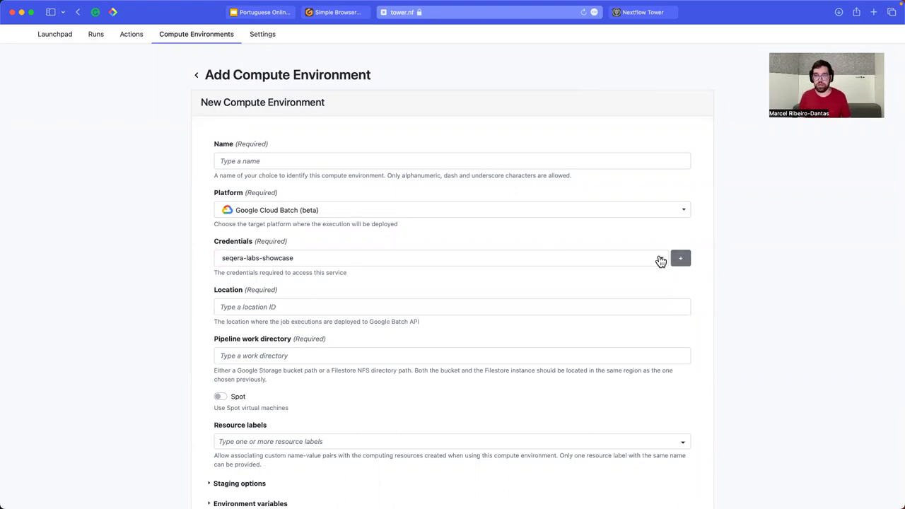
{"action": "scroll", "coordinate": [638, 321], "scroll_direction": "down", "scroll_amount": 5}
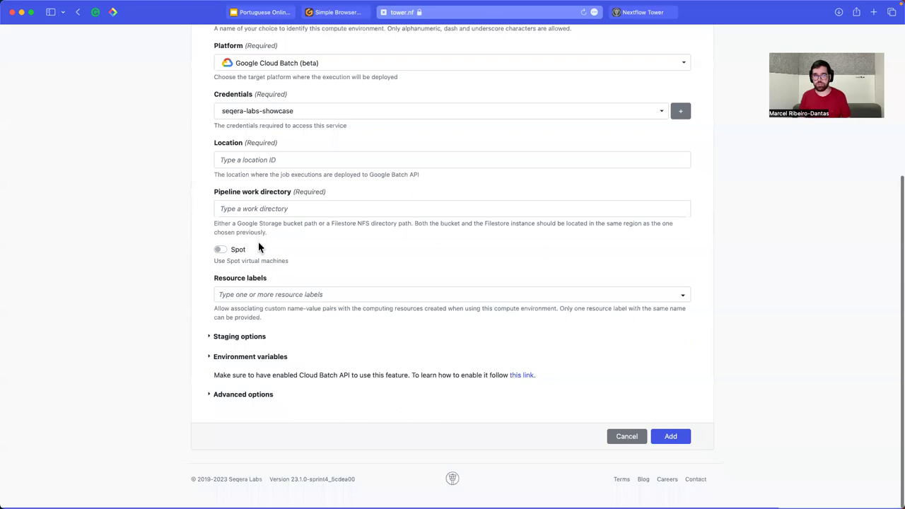
{"action": "left_click", "coordinate": [267, 209]}
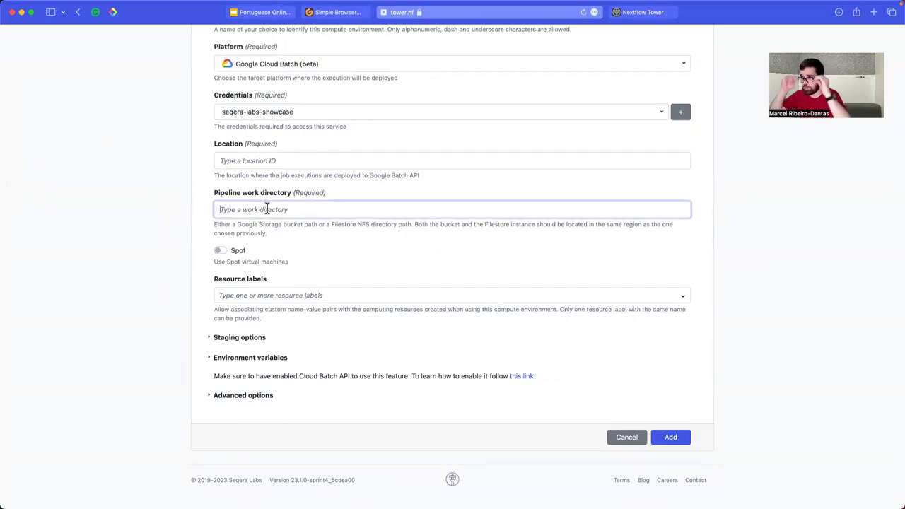
{"action": "left_click", "coordinate": [235, 245]}
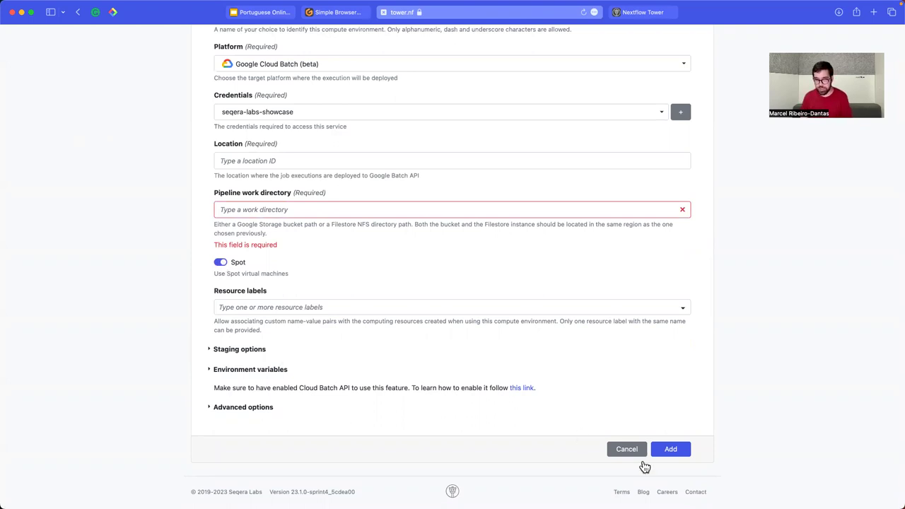
{"action": "left_click", "coordinate": [621, 457]}
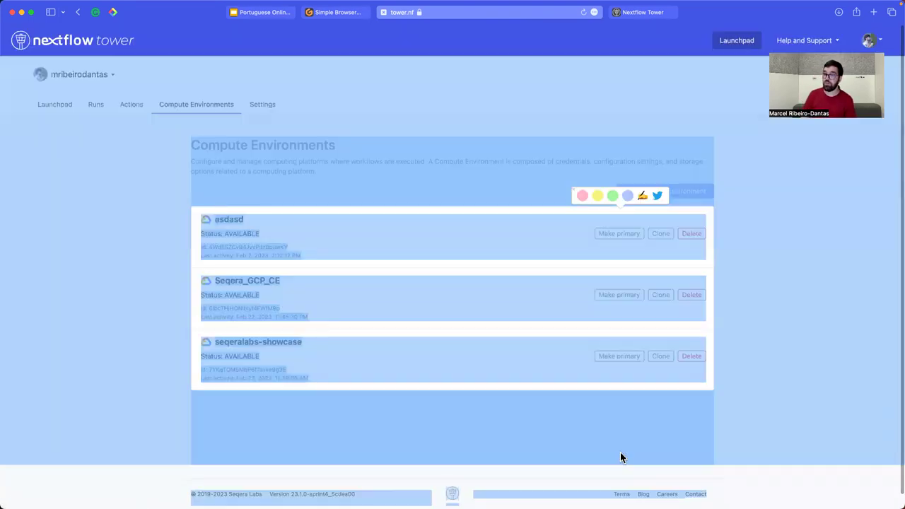
- Show the personal workspace's launchpad and check the options available for the nf-whisper pipeline
{"action": "left_click", "coordinate": [54, 105]}
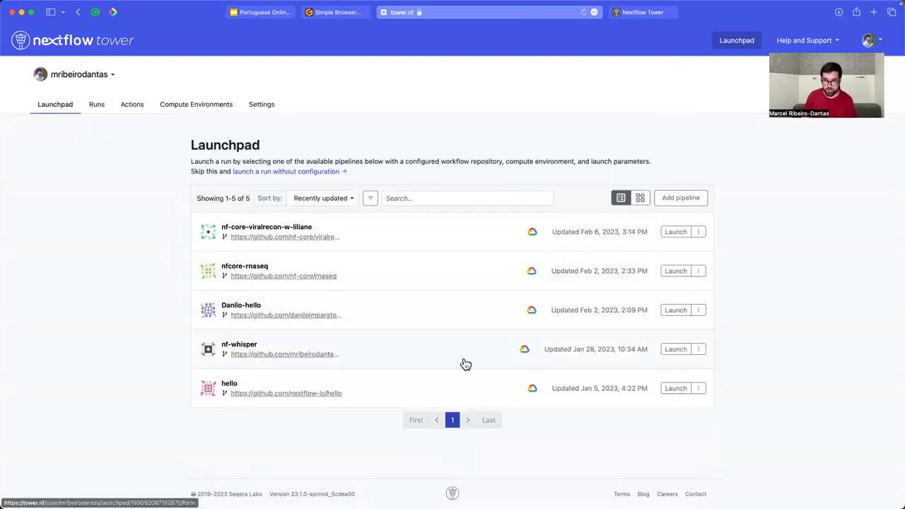
{"action": "left_click", "coordinate": [691, 354]}
{"action": "left_click", "coordinate": [703, 352]}
{"action": "left_click", "coordinate": [737, 341]}
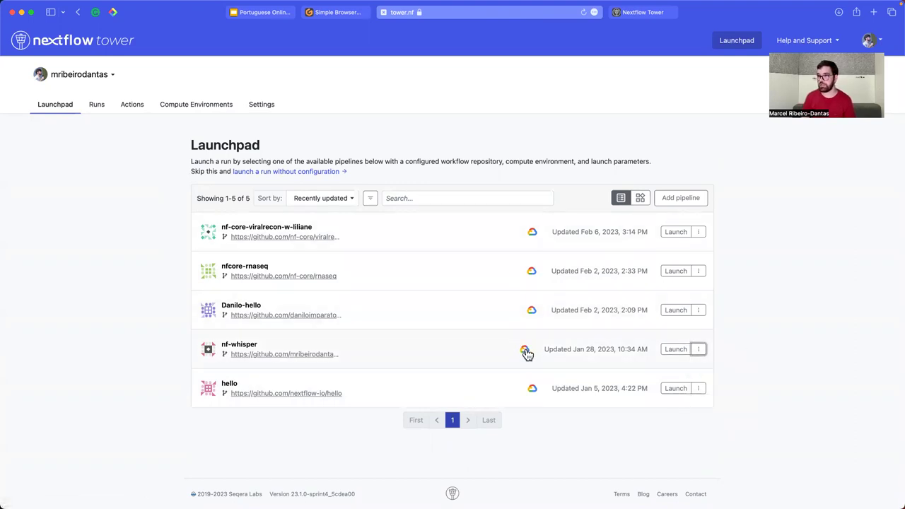
- Examine the nf-whisper launch form, including its compute environment choices and pipeline settings, and cancel without launching
{"action": "left_click", "coordinate": [677, 349]}
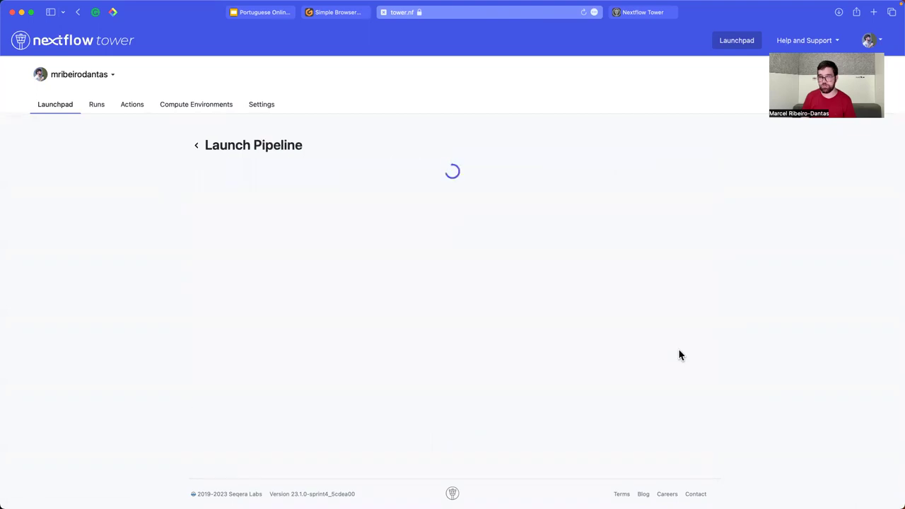
{"action": "left_click", "coordinate": [244, 275]}
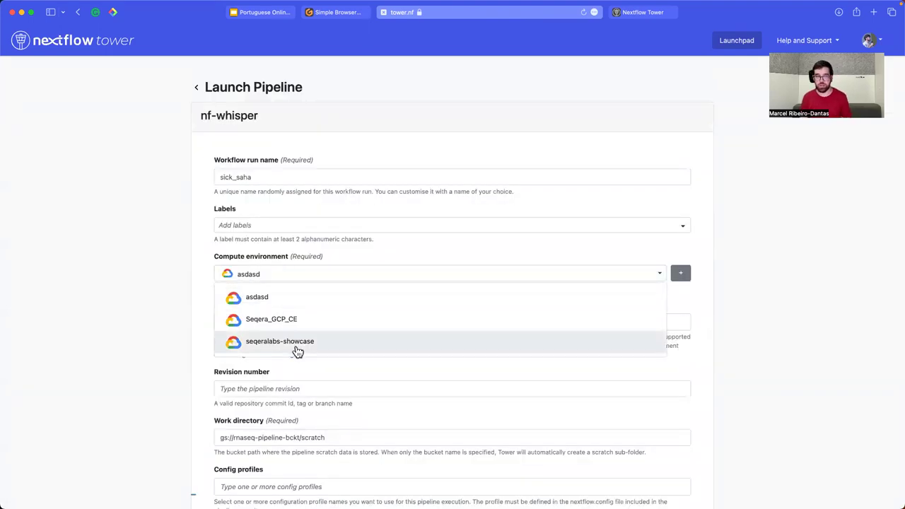
{"action": "scroll", "coordinate": [297, 350], "scroll_direction": "down", "scroll_amount": 1}
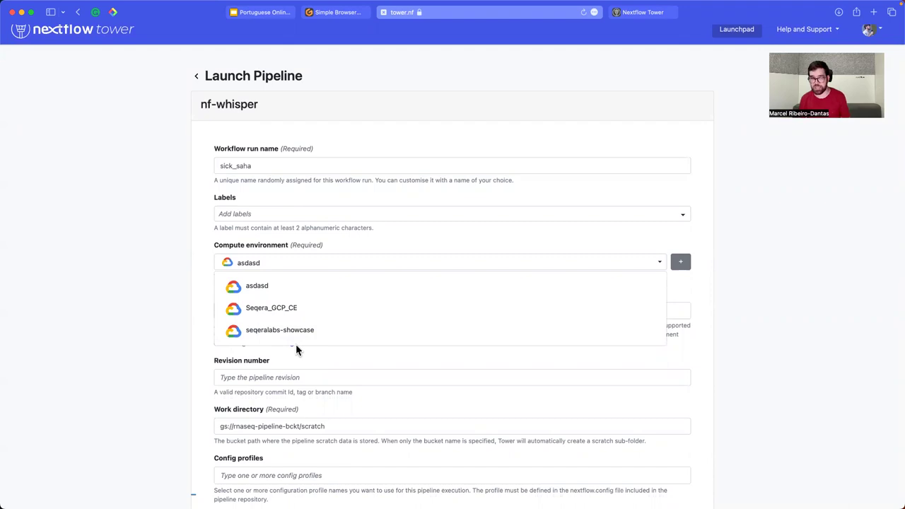
{"action": "left_click", "coordinate": [196, 293]}
{"action": "scroll", "coordinate": [196, 293], "scroll_direction": "down", "scroll_amount": 5}
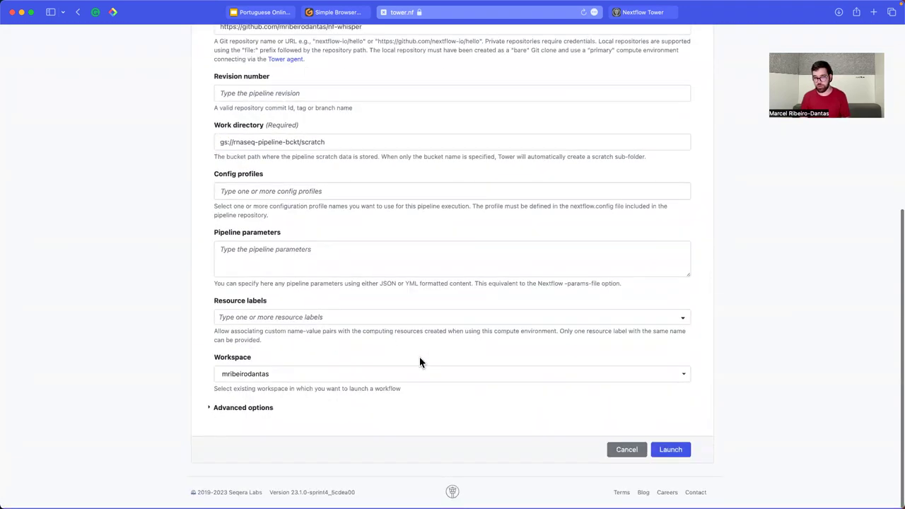
{"action": "left_click", "coordinate": [617, 460]}
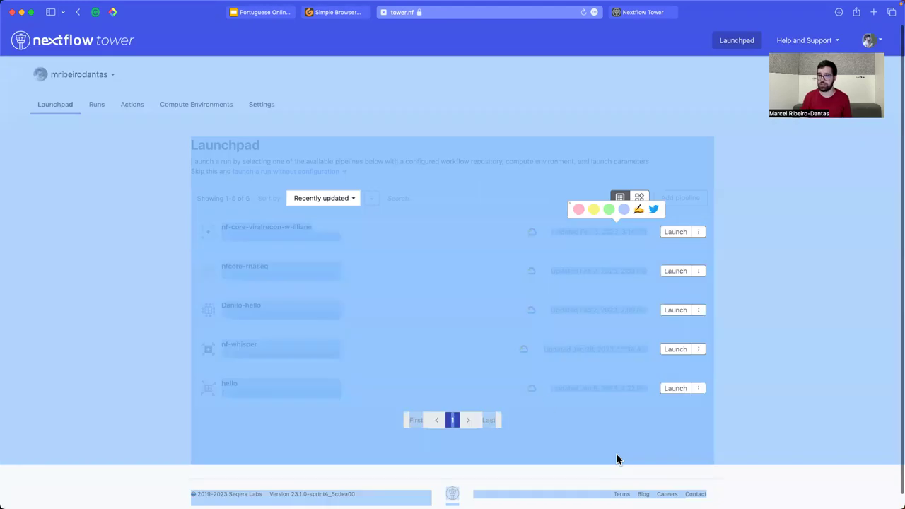
{"action": "left_click", "coordinate": [167, 235]}
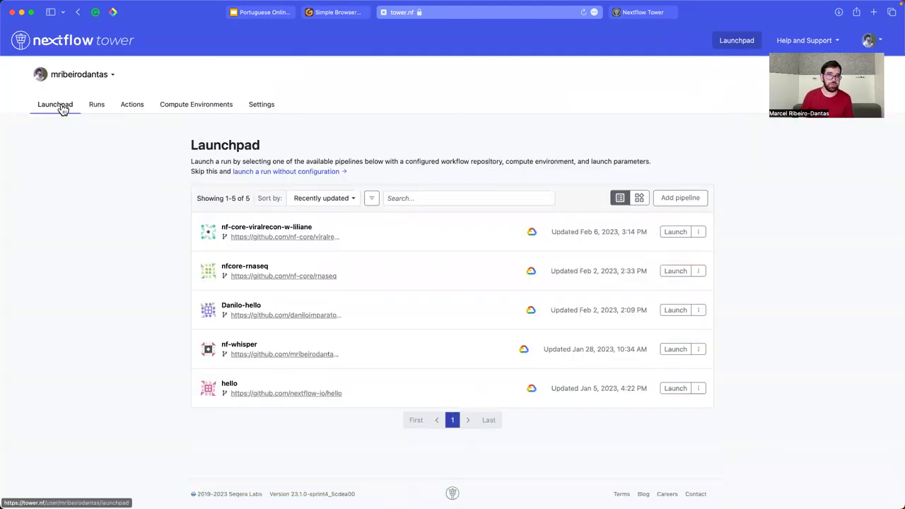
- Look through the personal workspace's list of runs and open its actions page
{"action": "left_click", "coordinate": [97, 106]}
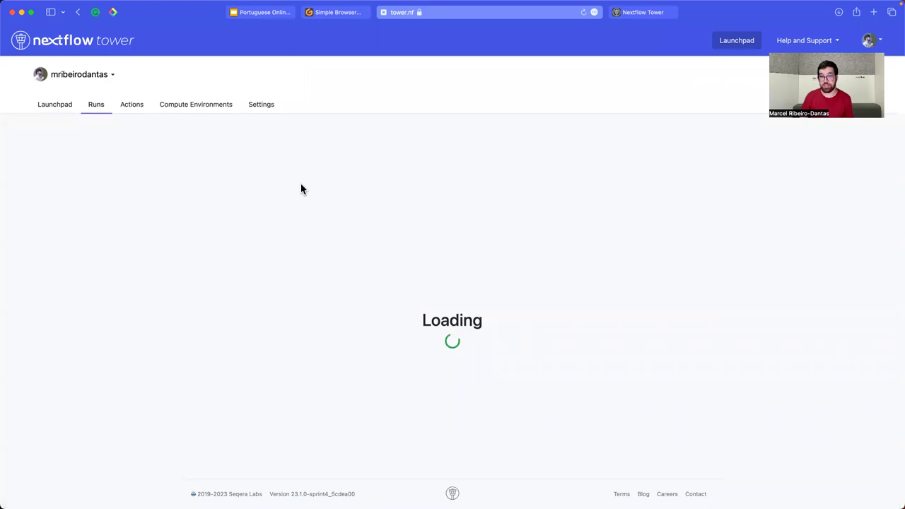
{"action": "scroll", "coordinate": [295, 359], "scroll_direction": "down", "scroll_amount": 10}
{"action": "scroll", "coordinate": [295, 359], "scroll_direction": "up", "scroll_amount": 3}
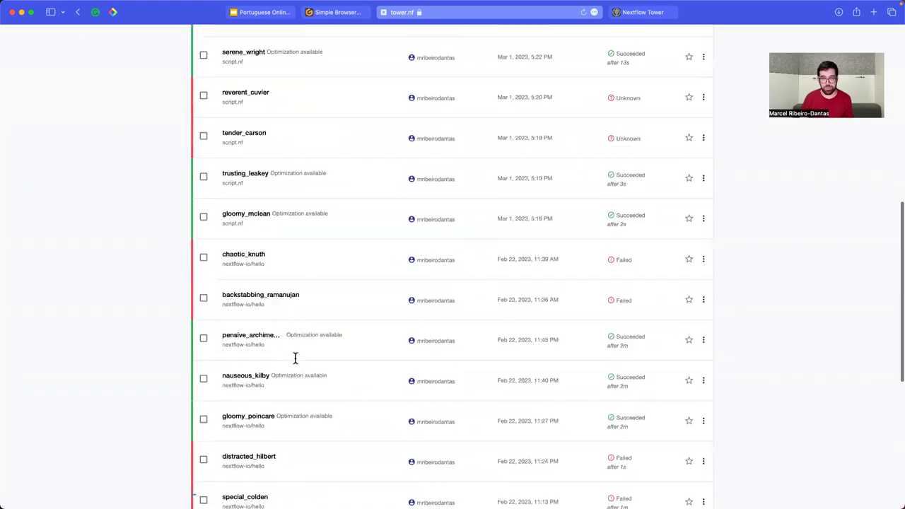
{"action": "scroll", "coordinate": [295, 359], "scroll_direction": "up", "scroll_amount": 7}
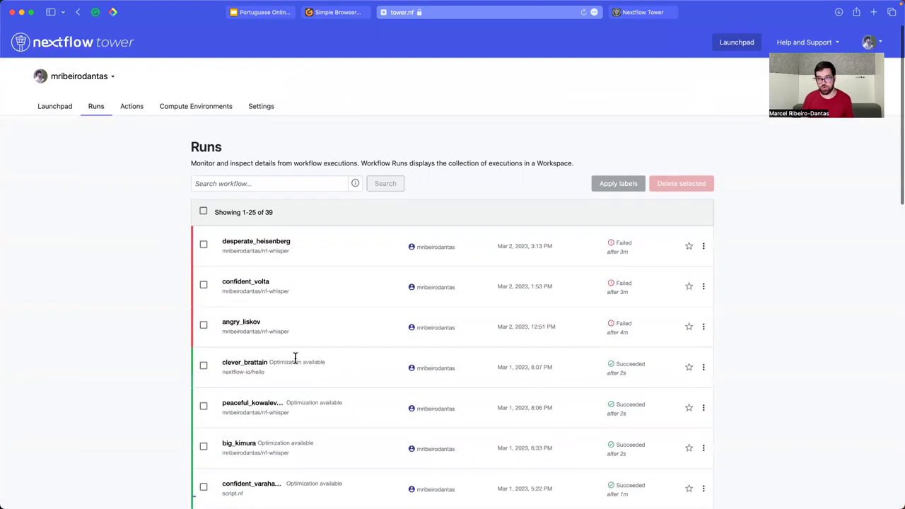
{"action": "left_click", "coordinate": [123, 110]}
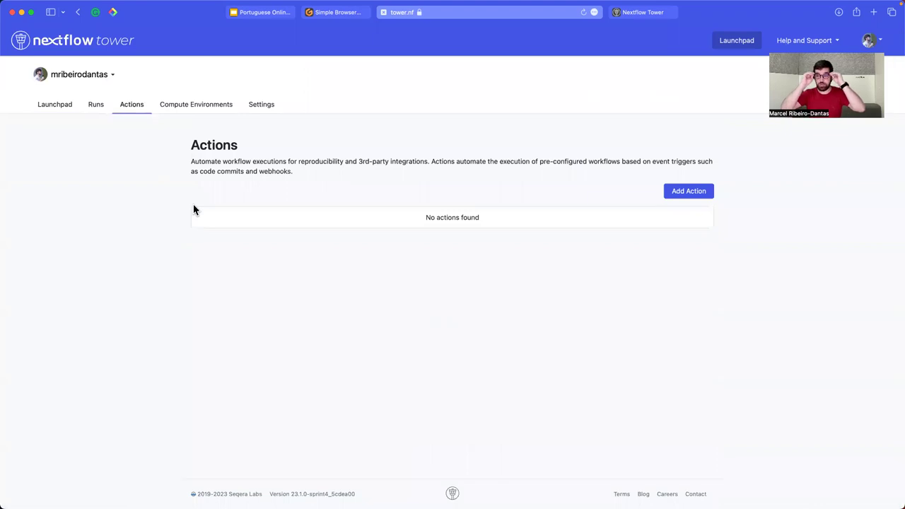
- Review the training guide's Nextflow Tower chapter, from exporting the token through adding a pipeline to workspaces and organizations
{"action": "key", "text": "ctrl+shift+Tab"}
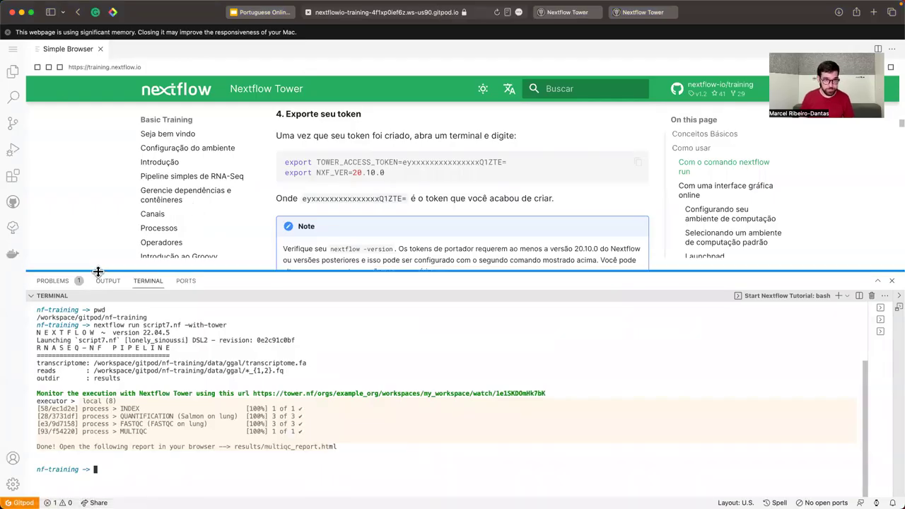
{"action": "left_click_drag", "start_coordinate": [97, 271], "coordinate": [99, 380]}
{"action": "scroll", "coordinate": [377, 278], "scroll_direction": "down", "scroll_amount": 10}
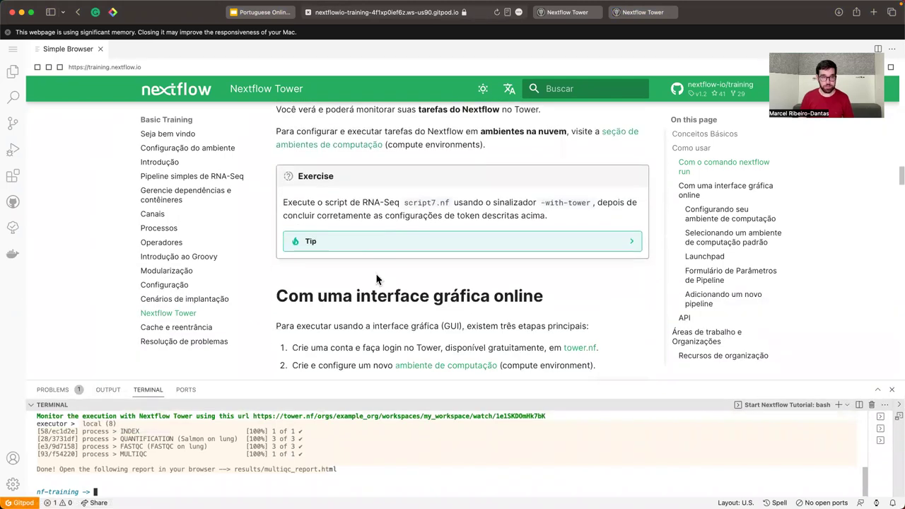
{"action": "scroll", "coordinate": [377, 277], "scroll_direction": "down", "scroll_amount": 10}
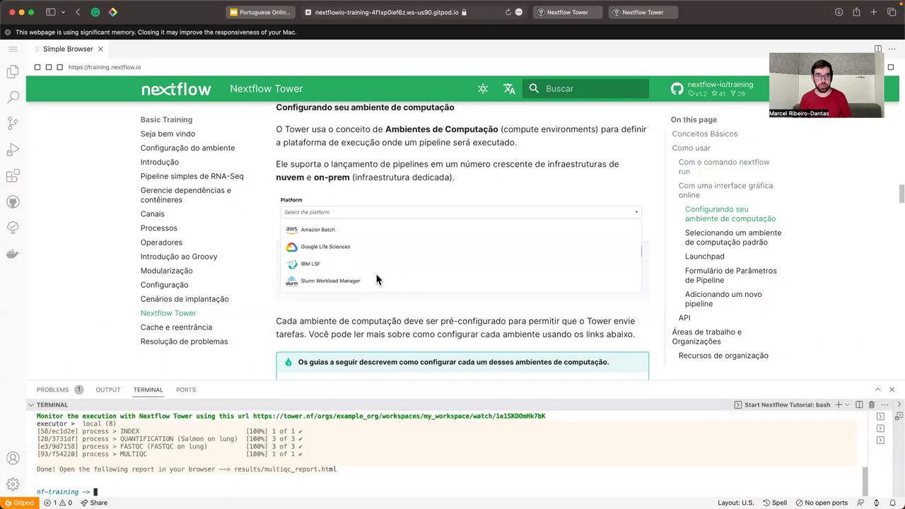
{"action": "scroll", "coordinate": [377, 280], "scroll_direction": "down", "scroll_amount": 15}
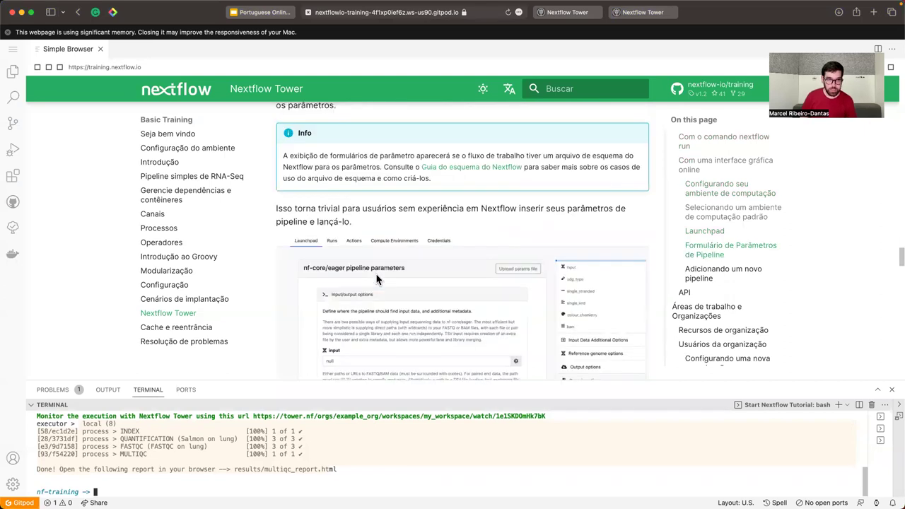
{"action": "scroll", "coordinate": [377, 280], "scroll_direction": "down", "scroll_amount": 3}
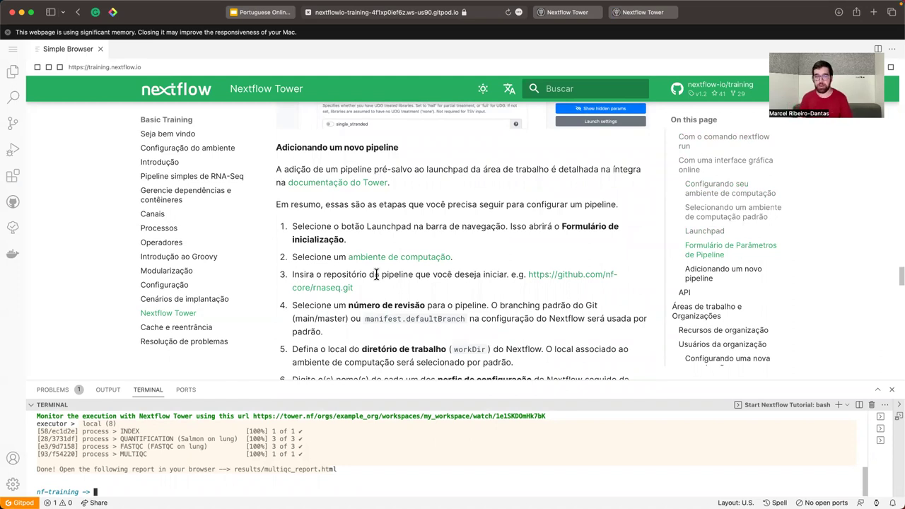
{"action": "scroll", "coordinate": [377, 276], "scroll_direction": "down", "scroll_amount": 4}
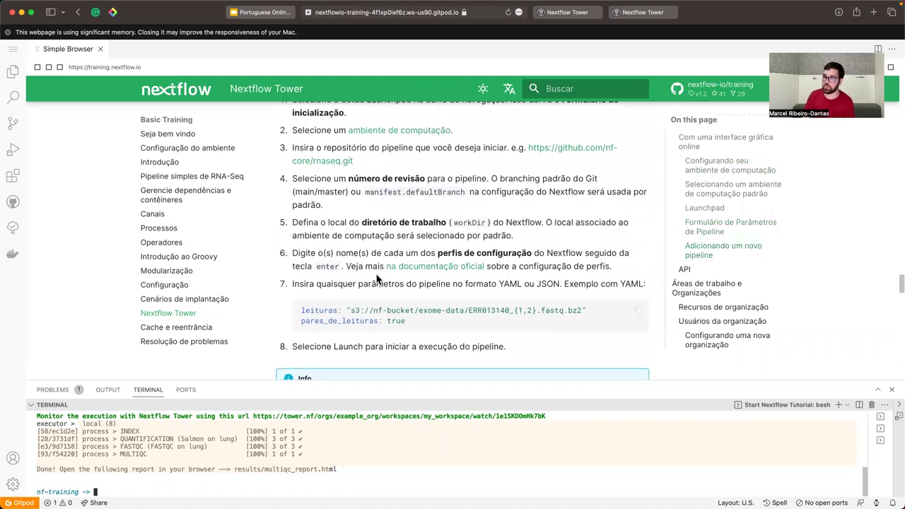
{"action": "scroll", "coordinate": [377, 280], "scroll_direction": "down", "scroll_amount": 15}
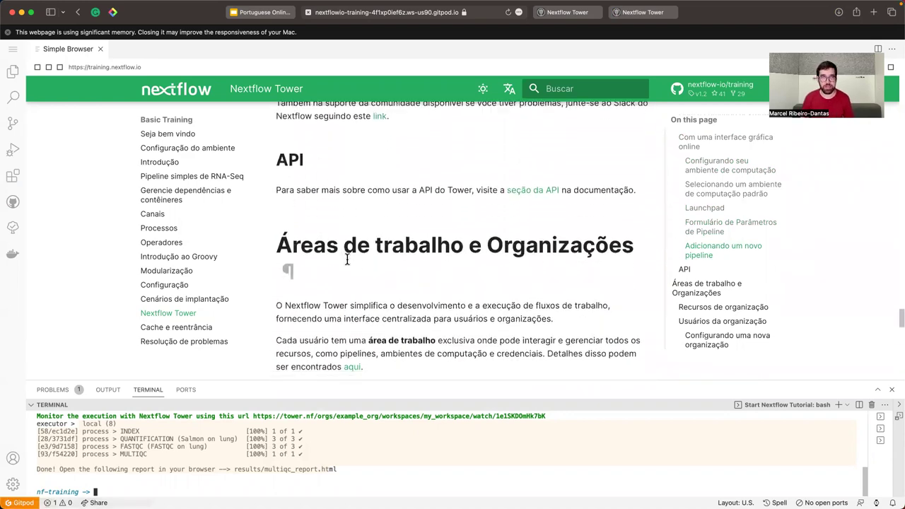
- Return to Nextflow Tower and look over the personal workspace's compute environments and settings, ending on its launchpad
{"action": "key", "text": "ctrl+Tab"}
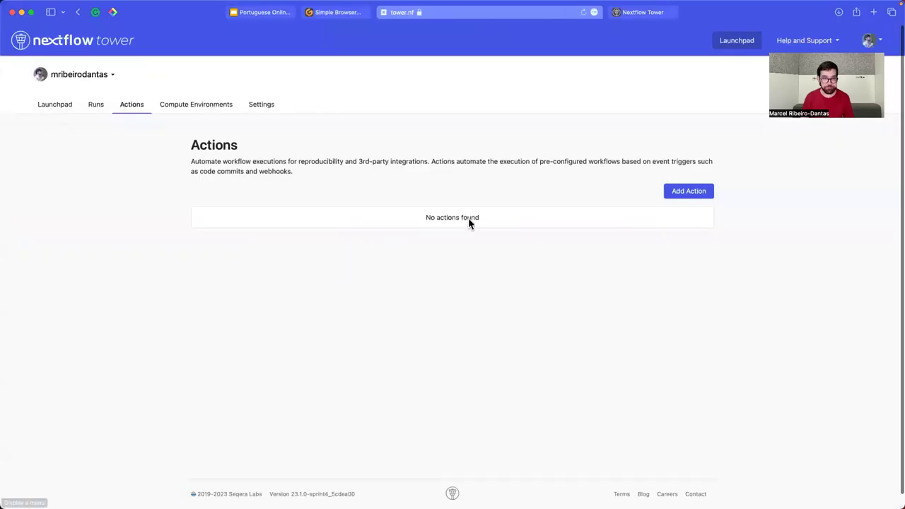
{"action": "left_click", "coordinate": [178, 108]}
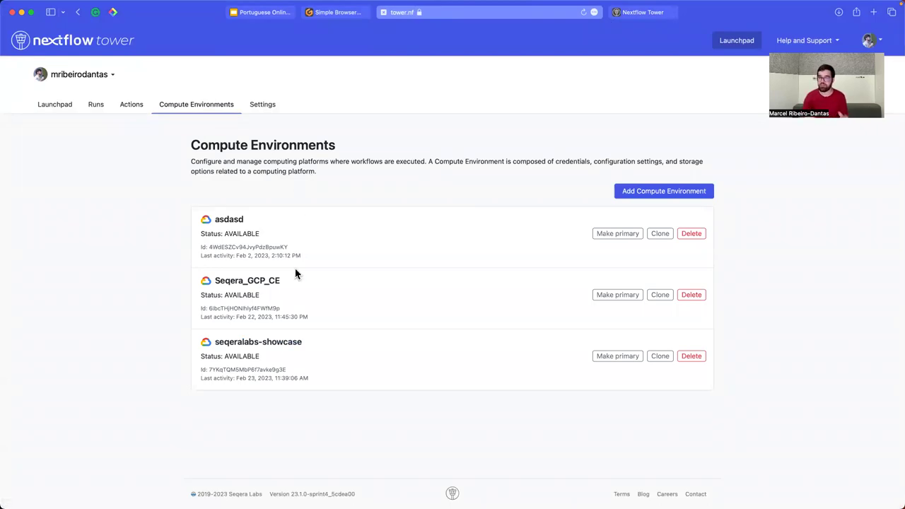
{"action": "left_click", "coordinate": [263, 104]}
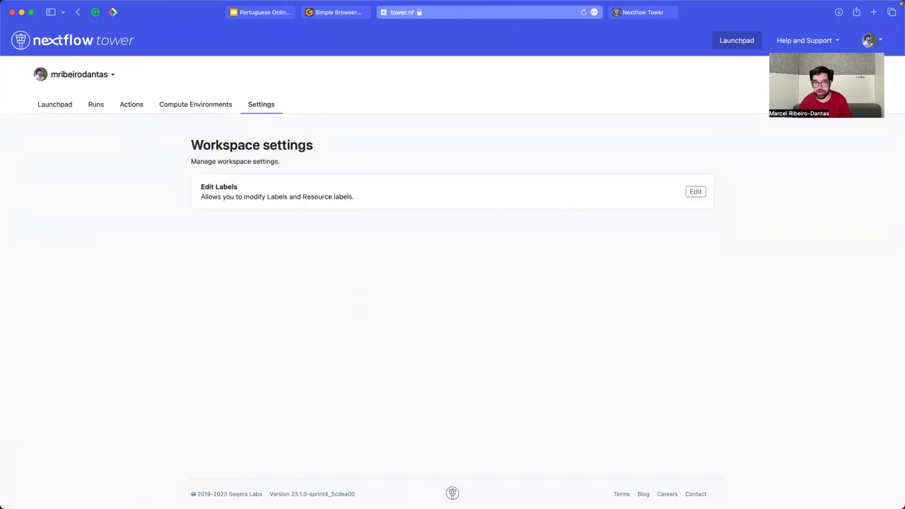
{"action": "left_click", "coordinate": [38, 106]}
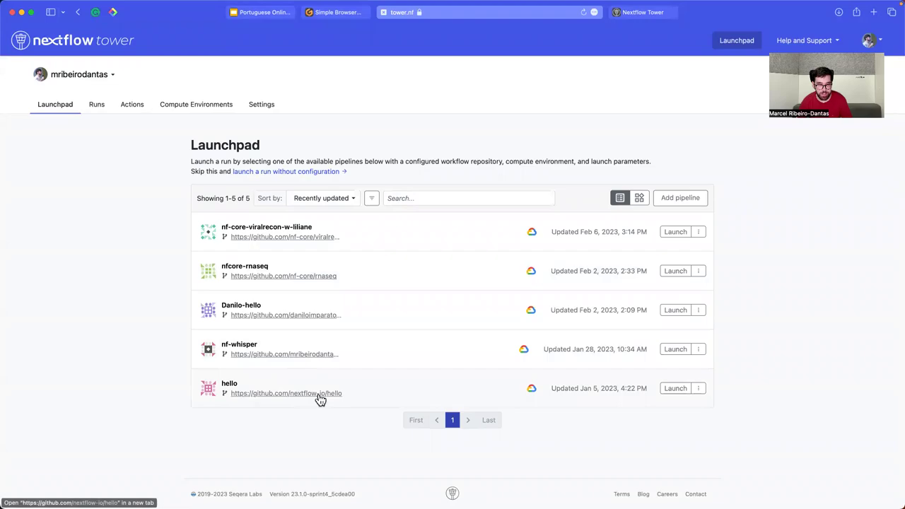
- Open the nextflow-io/rnaseq-nf repository on GitHub in a new browser tab and copy its URL
{"action": "key", "text": "cmd+t"}
{"action": "type", "text": "github.com/ne"}
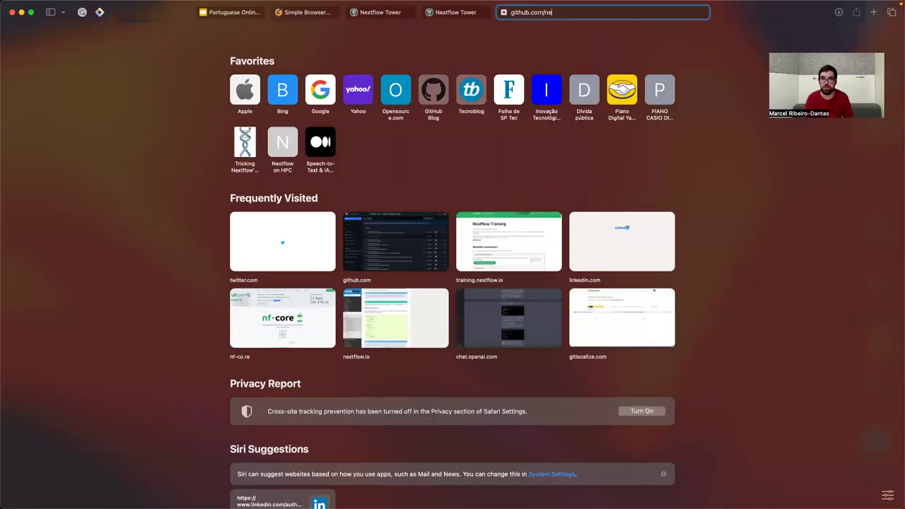
{"action": "type", "text": "xtflow-io/training"}
{"action": "key", "text": "Return"}
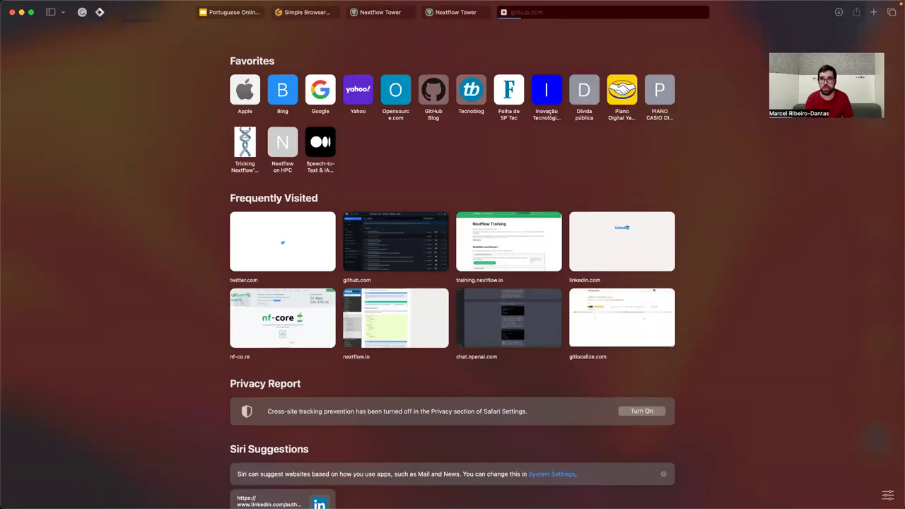
{"action": "key", "text": "cmd+l"}
{"action": "key", "text": "super+c"}
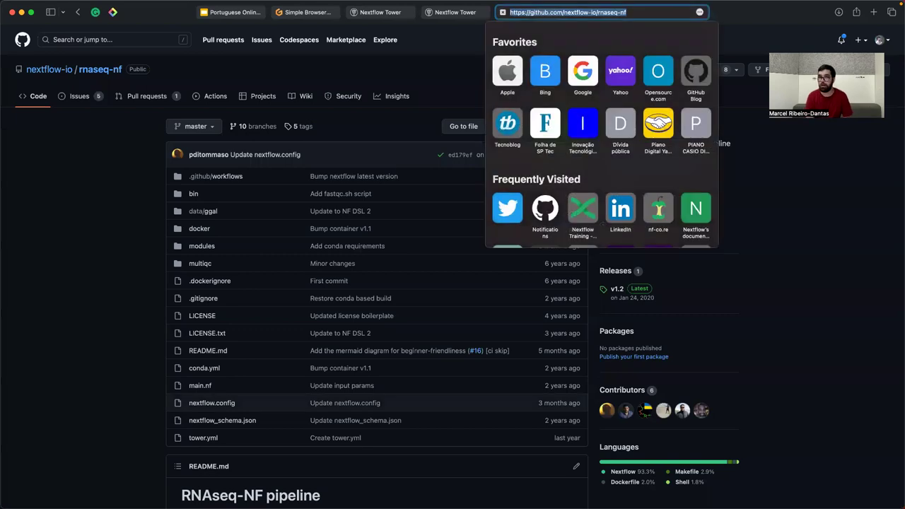
- Back in Nextflow Tower's launchpad, start adding a pipeline and name it RNASeq_pipeline_do_Nextflow
{"action": "key", "text": "cmd+shift+["}
{"action": "key", "text": "cmd+shift+["}
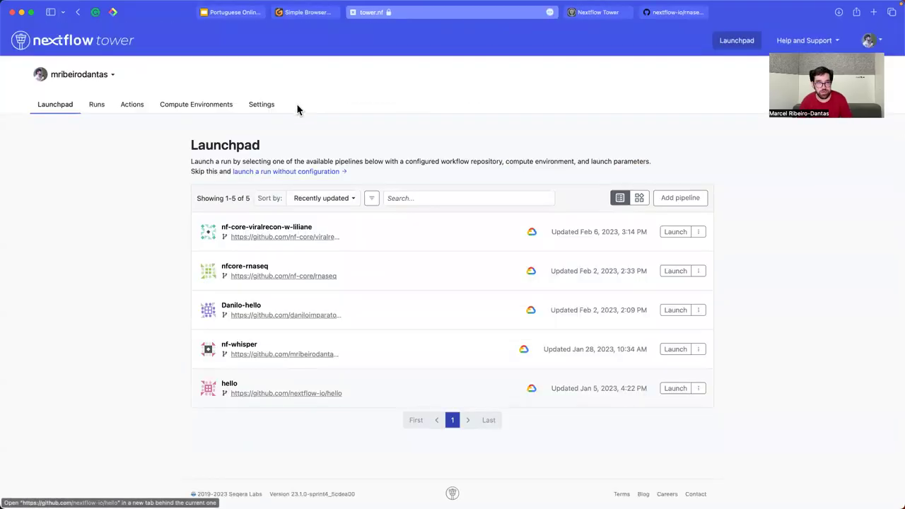
{"action": "left_click", "coordinate": [680, 198]}
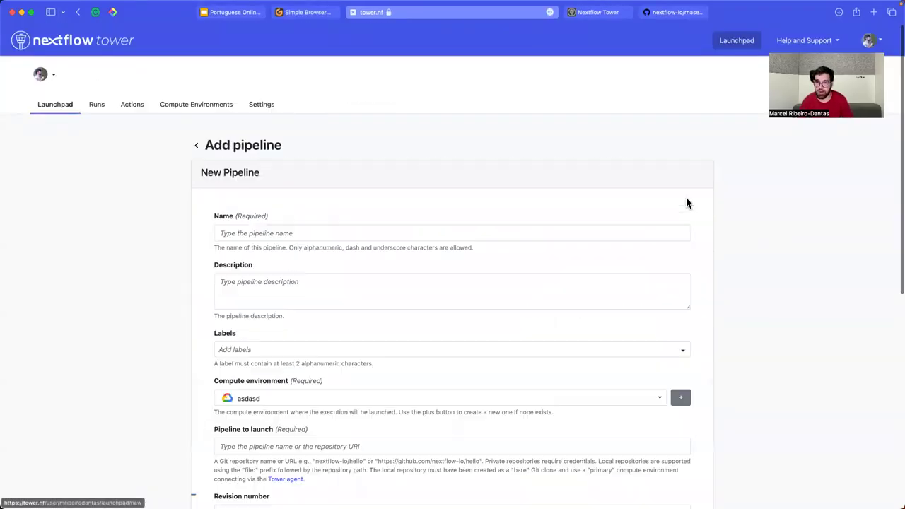
{"action": "left_click", "coordinate": [304, 236]}
{"action": "type", "text": "RNSeq_pipeline"}
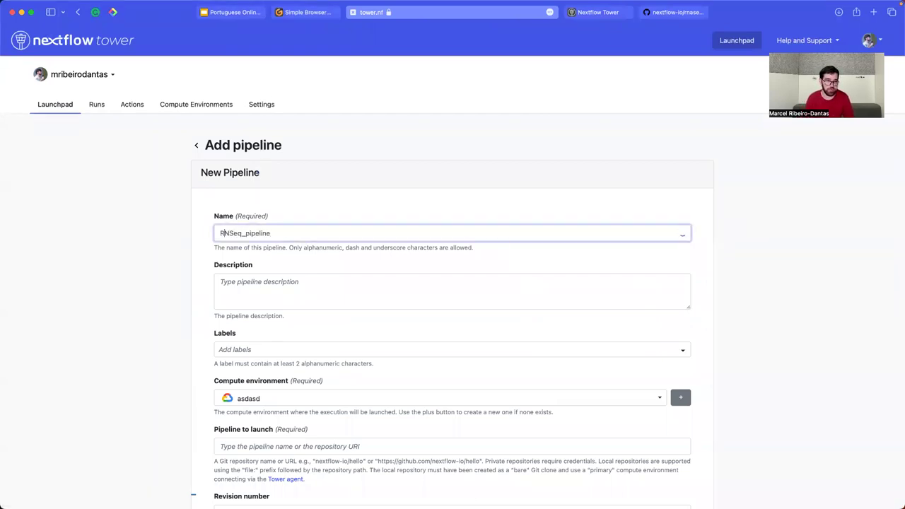
{"action": "key", "text": "Right"}
{"action": "type", "text": "A"}
{"action": "key", "text": "End"}
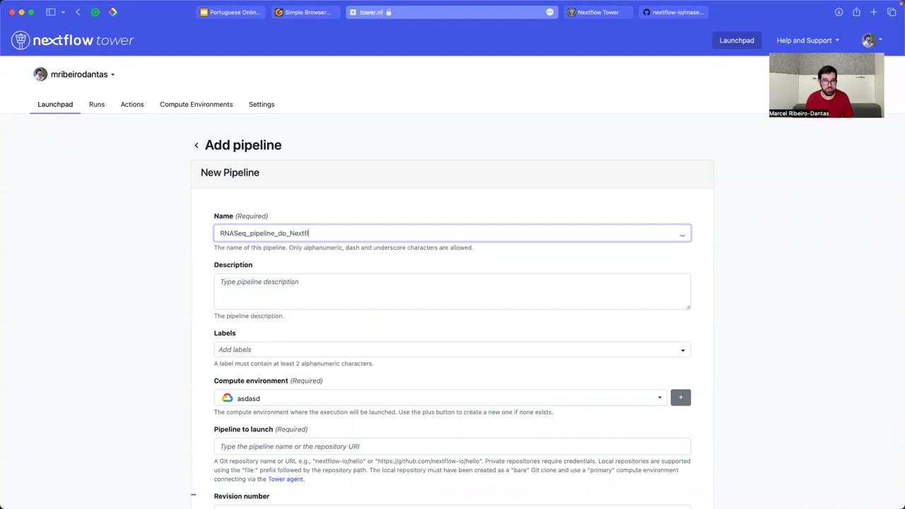
- Give the new pipeline the description adadasd and choose asdasd as its compute environment
{"action": "left_click", "coordinate": [220, 282]}
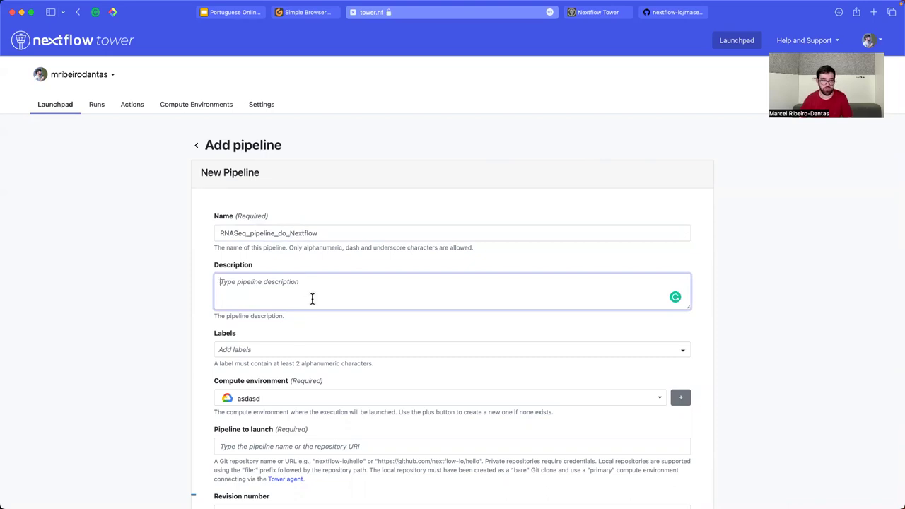
{"action": "type", "text": "adadasd"}
{"action": "key", "text": "Tab"}
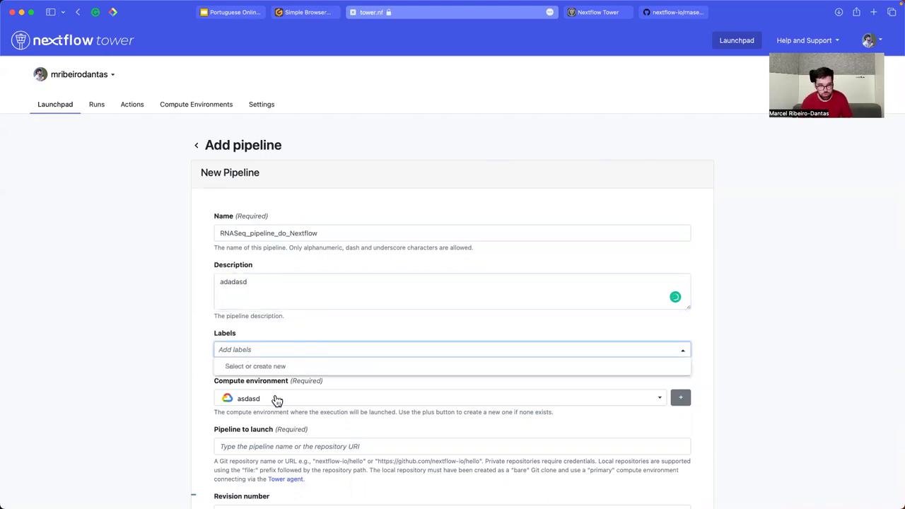
{"action": "left_click", "coordinate": [282, 406]}
{"action": "left_click", "coordinate": [235, 423]}
{"action": "scroll", "coordinate": [213, 388], "scroll_direction": "down", "scroll_amount": 3}
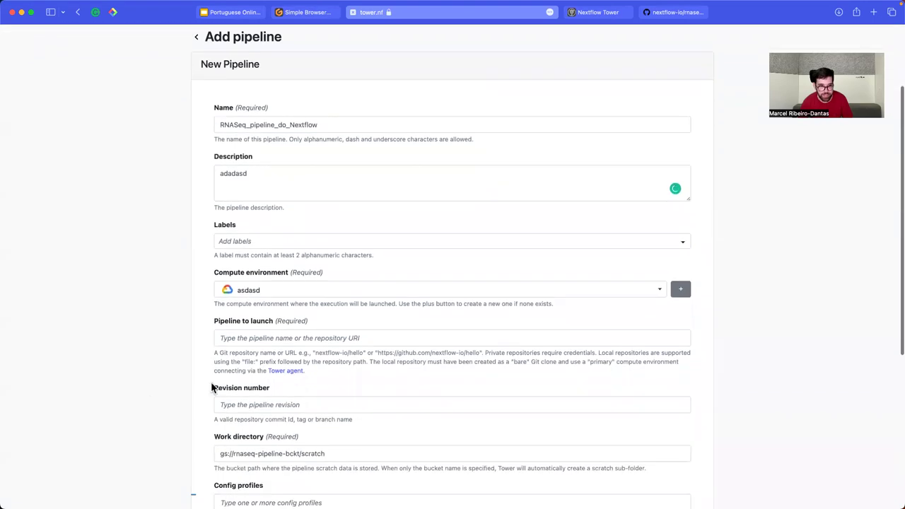
{"action": "left_click", "coordinate": [299, 332]}
{"action": "key", "text": "super+v"}
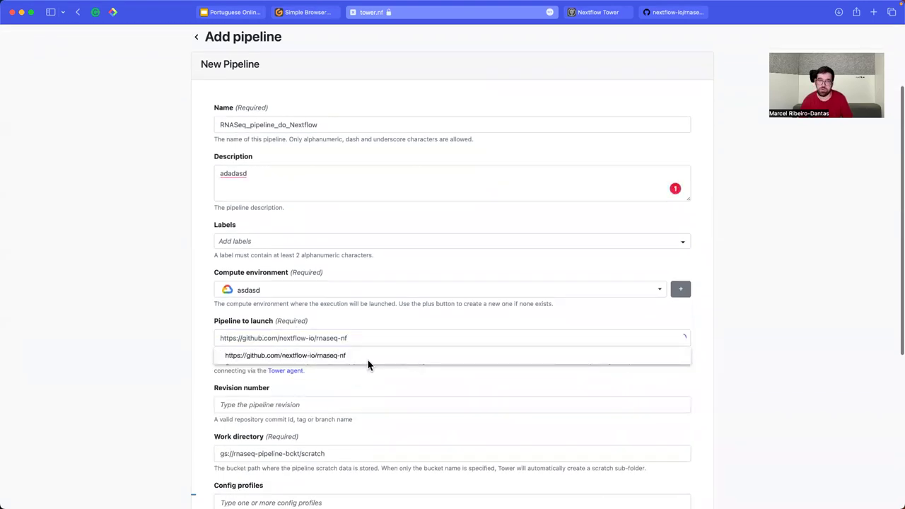
{"action": "left_click", "coordinate": [368, 360]}
- Check the branches of the rnaseq-nf repository on GitHub and compare them with the revisions offered for the new pipeline
{"action": "scroll", "coordinate": [204, 339], "scroll_direction": "down", "scroll_amount": 3}
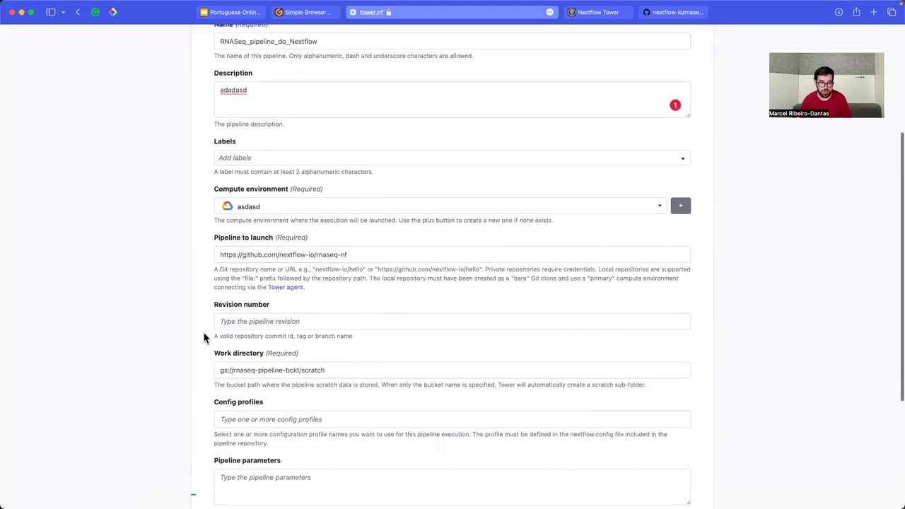
{"action": "left_click", "coordinate": [280, 320]}
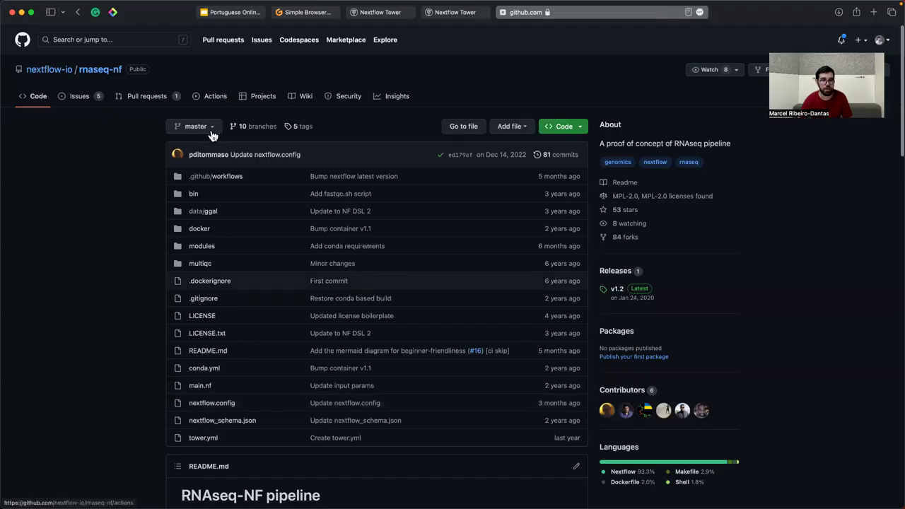
{"action": "left_click", "coordinate": [211, 131]}
{"action": "left_click", "coordinate": [107, 157]}
{"action": "key", "text": "ctrl+shift+Tab"}
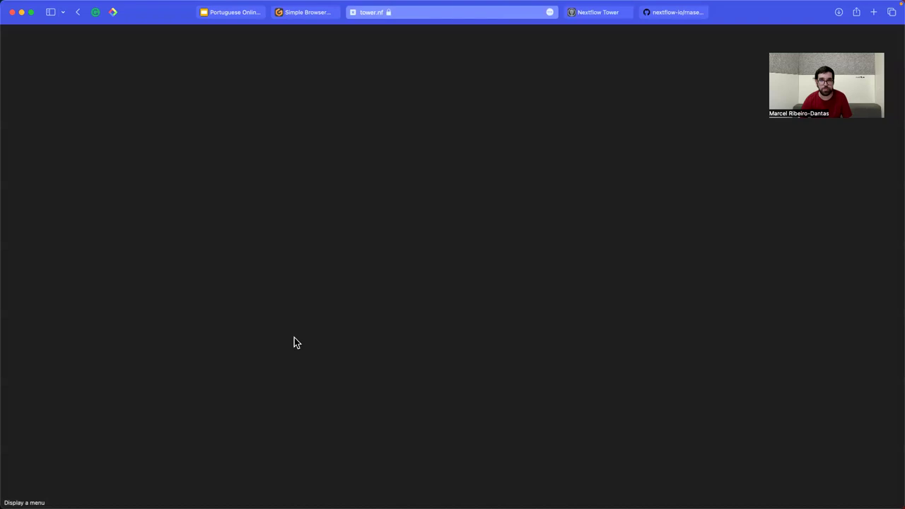
{"action": "scroll", "coordinate": [352, 410], "scroll_direction": "down", "scroll_amount": 2}
{"action": "scroll", "coordinate": [351, 410], "scroll_direction": "up", "scroll_amount": 2}
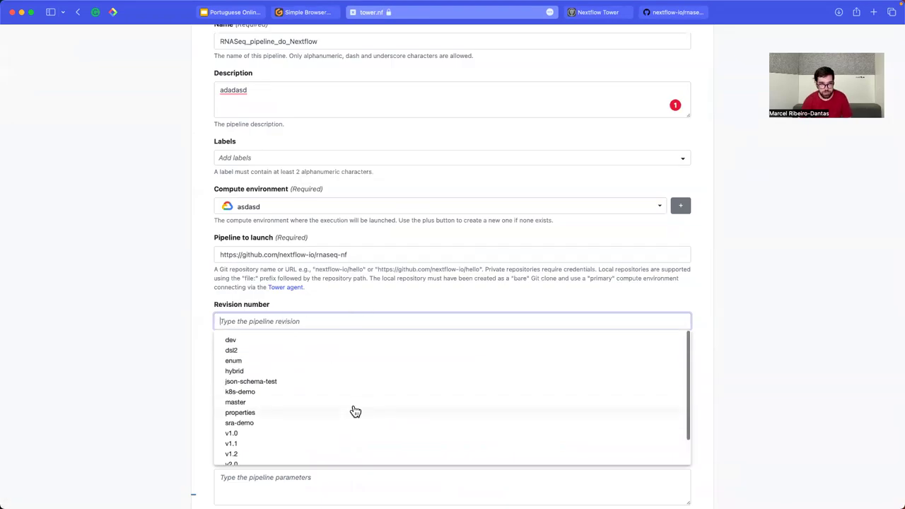
- Set the revision number to master and the work directory to gs://rnaseq-pipeline-bckt-treinamento/scratch
{"action": "left_click", "coordinate": [262, 412]}
{"action": "left_click", "coordinate": [260, 322]}
{"action": "key", "text": "ctrl+a"}
{"action": "type", "text": "mast"}
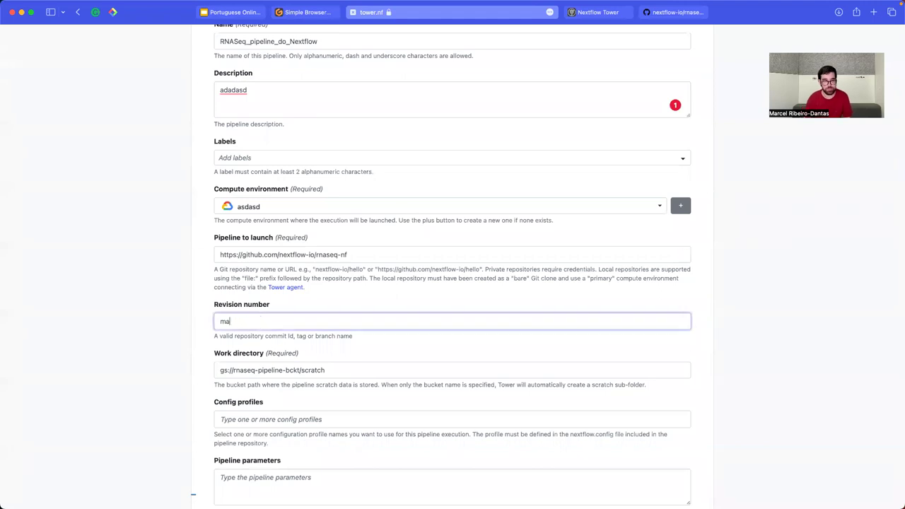
{"action": "left_click", "coordinate": [260, 337]}
{"action": "left_click", "coordinate": [282, 371]}
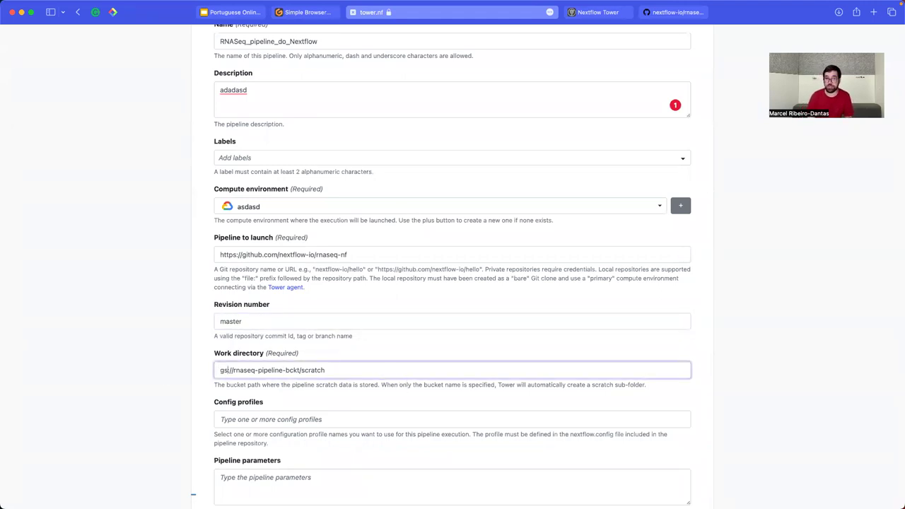
{"action": "type", "text": "-treinamento"}
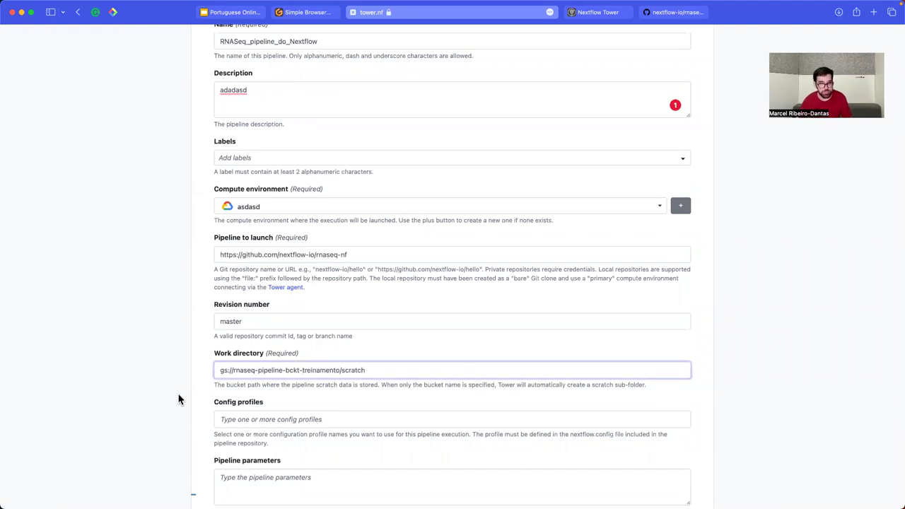
- Review the config profiles offered for the pipeline and examine their definitions in the rnaseq-nf repository's nextflow.config on GitHub
{"action": "scroll", "coordinate": [179, 400], "scroll_direction": "down", "scroll_amount": 1}
{"action": "left_click", "coordinate": [261, 386]}
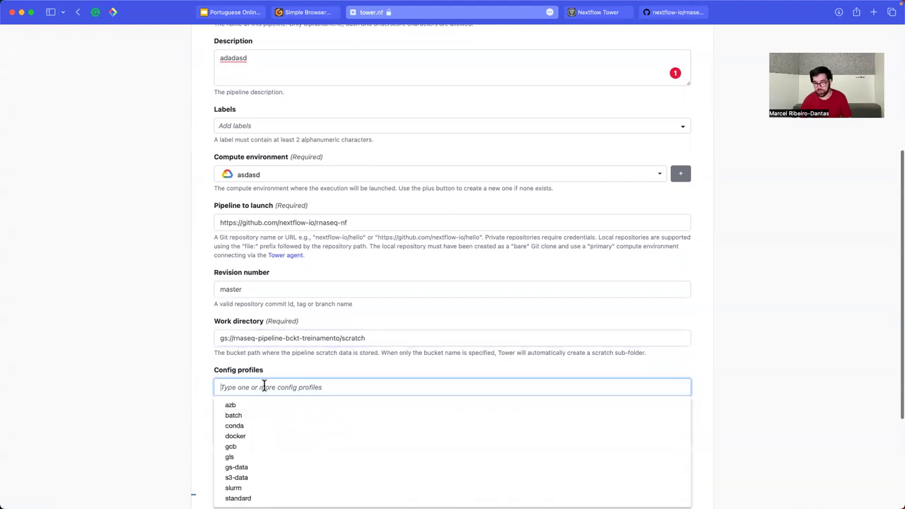
{"action": "scroll", "coordinate": [160, 447], "scroll_direction": "down", "scroll_amount": 3}
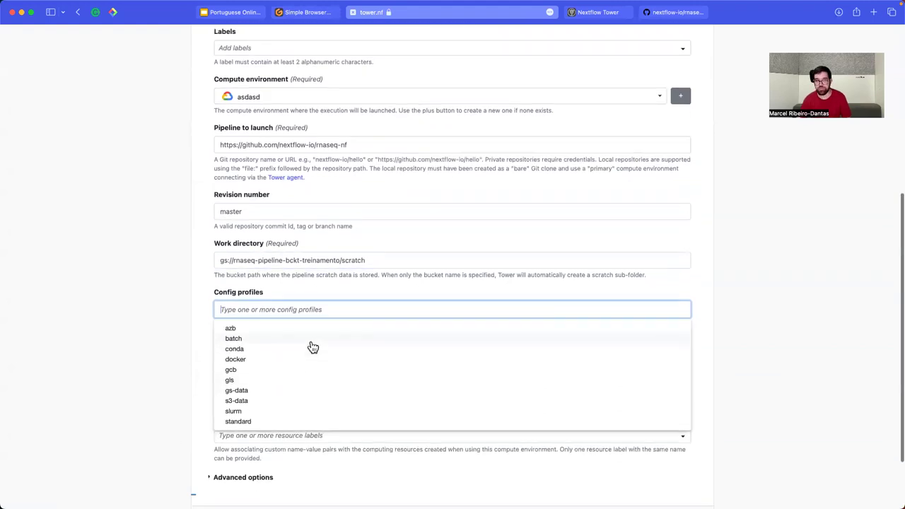
{"action": "scroll", "coordinate": [309, 346], "scroll_direction": "down", "scroll_amount": 1}
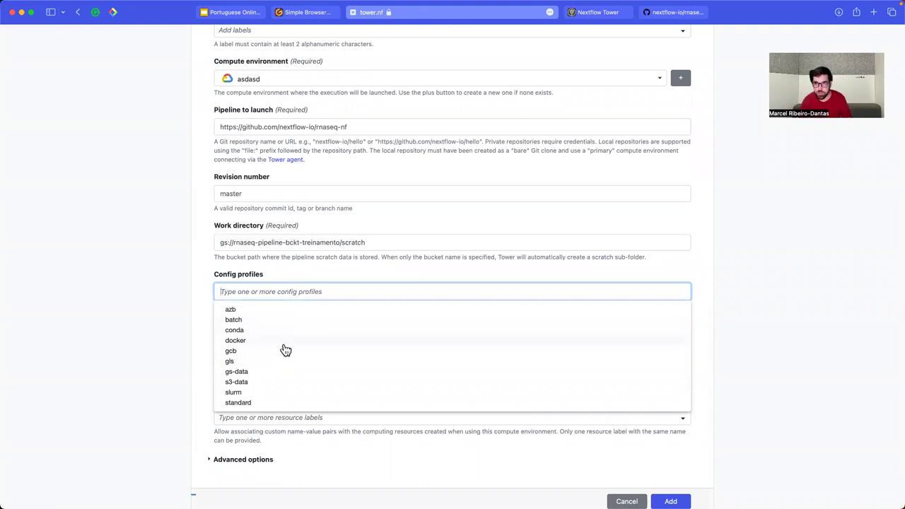
{"action": "key", "text": "ctrl+Tab"}
{"action": "key", "text": "ctrl+Tab"}
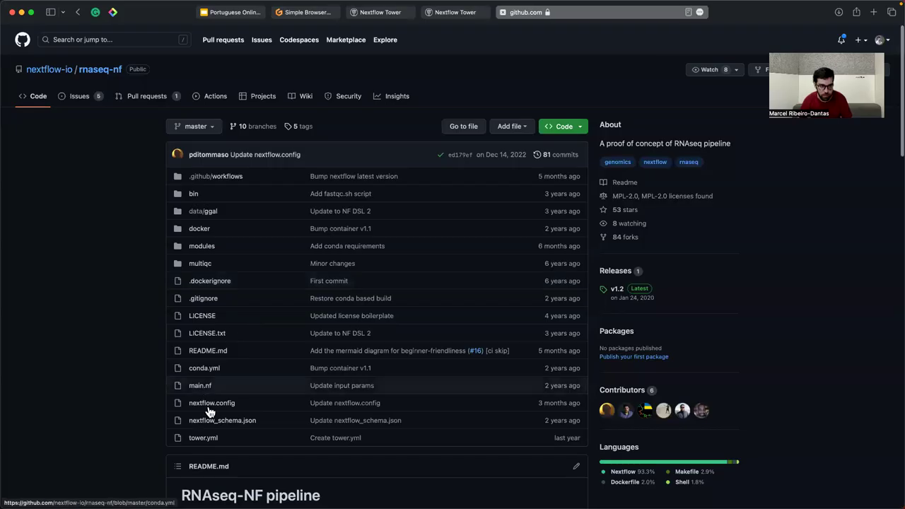
{"action": "left_click", "coordinate": [212, 403]}
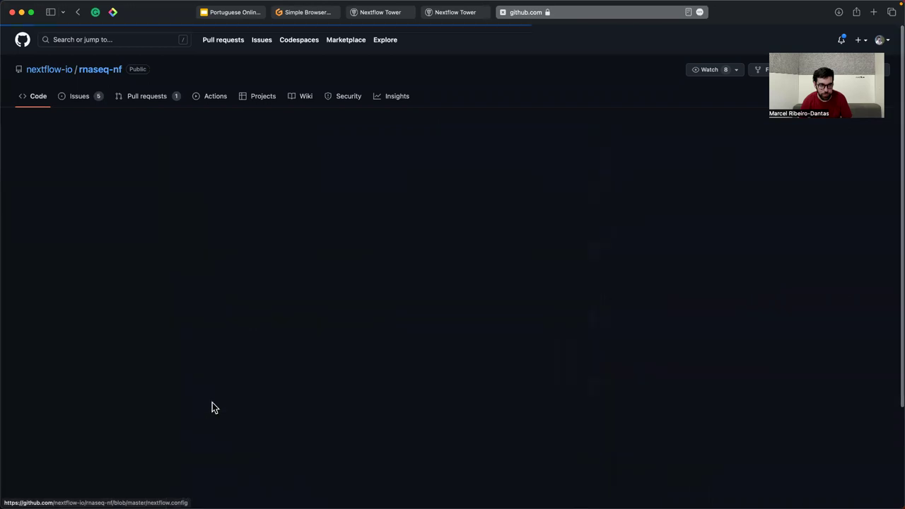
{"action": "scroll", "coordinate": [510, 344], "scroll_direction": "down", "scroll_amount": 10}
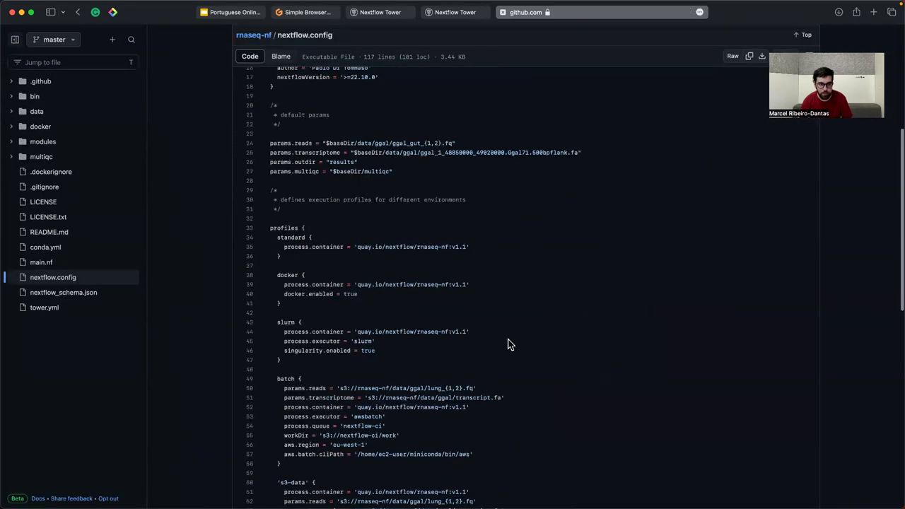
- Select the docker config profile for the new pipeline and expand its advanced options for review
{"action": "scroll", "coordinate": [279, 223], "scroll_direction": "up", "scroll_amount": 5}
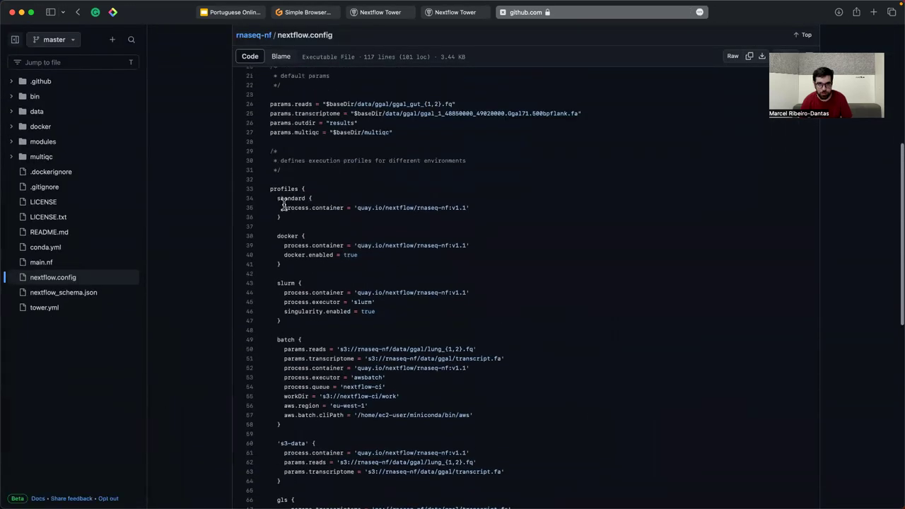
{"action": "scroll", "coordinate": [283, 212], "scroll_direction": "down", "scroll_amount": 5}
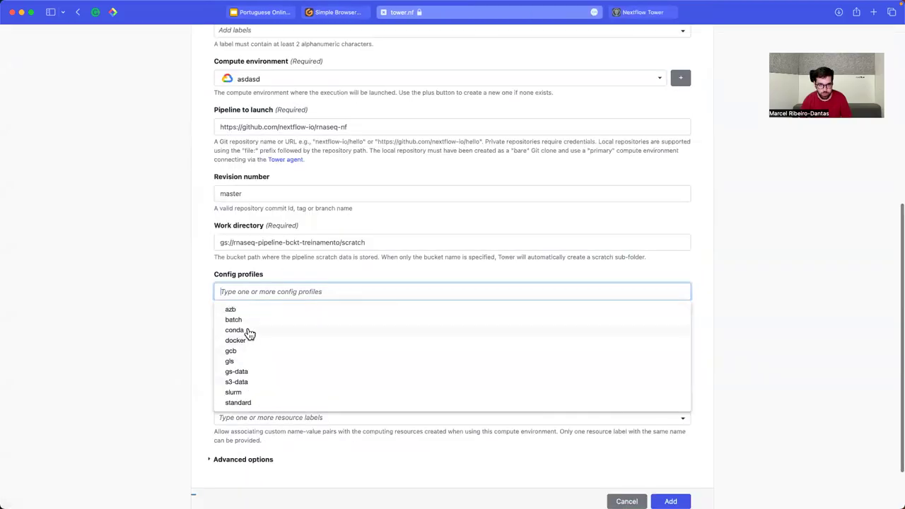
{"action": "left_click", "coordinate": [244, 340]}
{"action": "scroll", "coordinate": [205, 330], "scroll_direction": "down", "scroll_amount": 2}
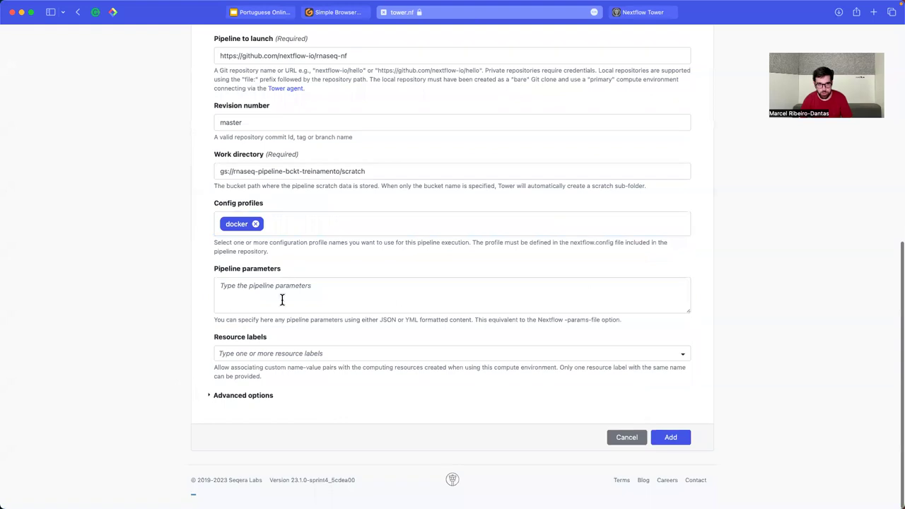
{"action": "left_click", "coordinate": [248, 396]}
{"action": "scroll", "coordinate": [304, 396], "scroll_direction": "down", "scroll_amount": 10}
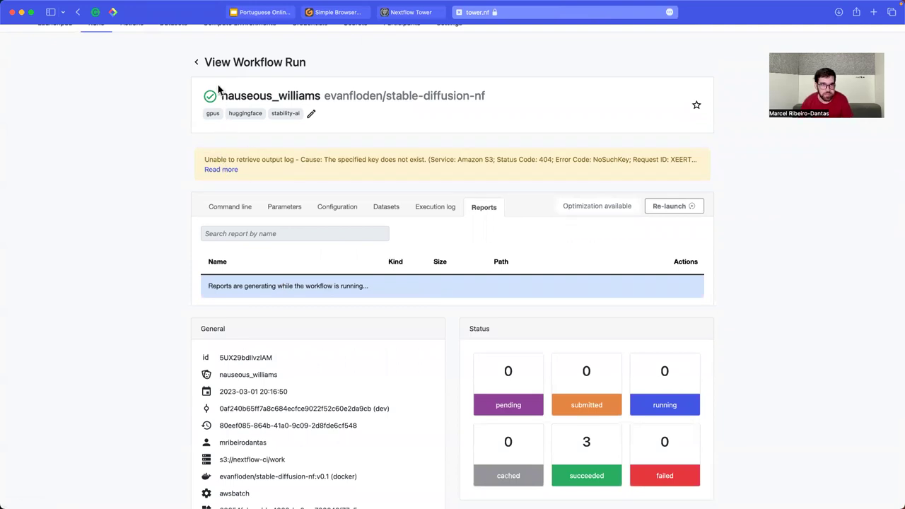
- Examine the parameters of the magical_archimedes run in the machine-learning workspace and preview its first Stable Diffusion report
{"action": "left_click", "coordinate": [196, 62]}
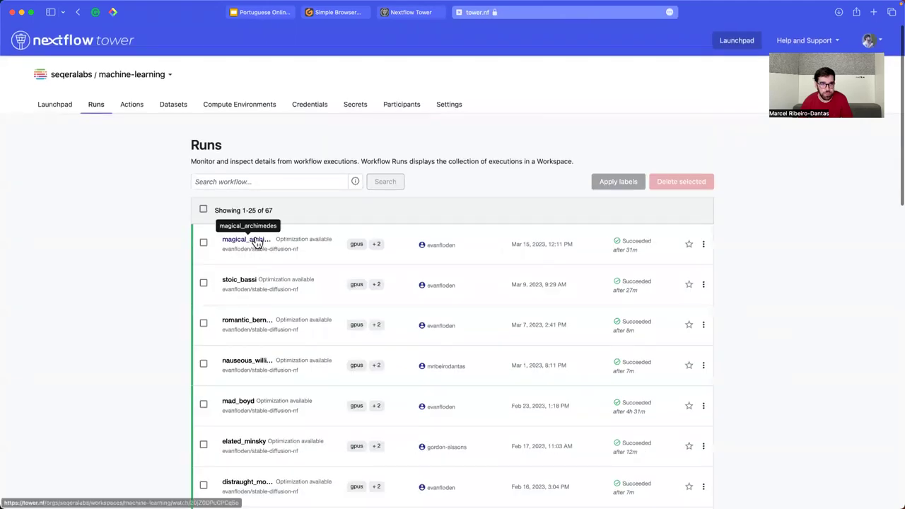
{"action": "left_click", "coordinate": [255, 241]}
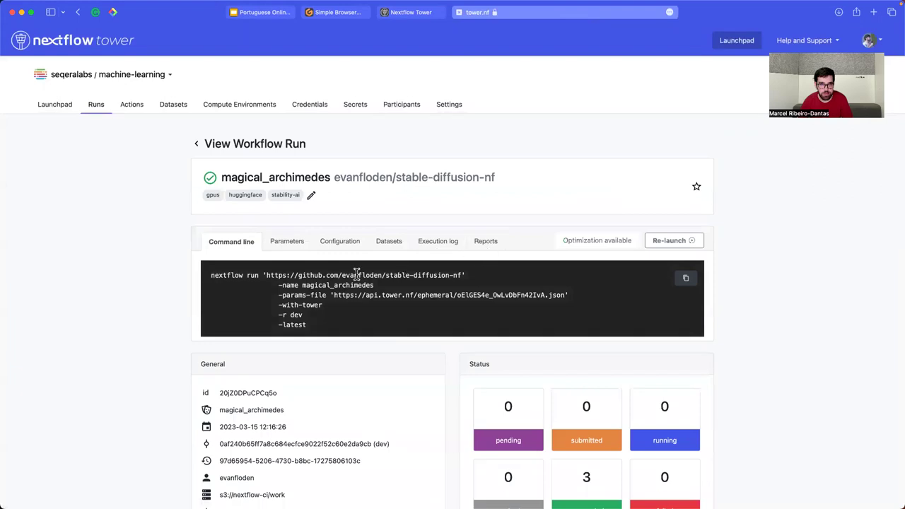
{"action": "left_click", "coordinate": [282, 245]}
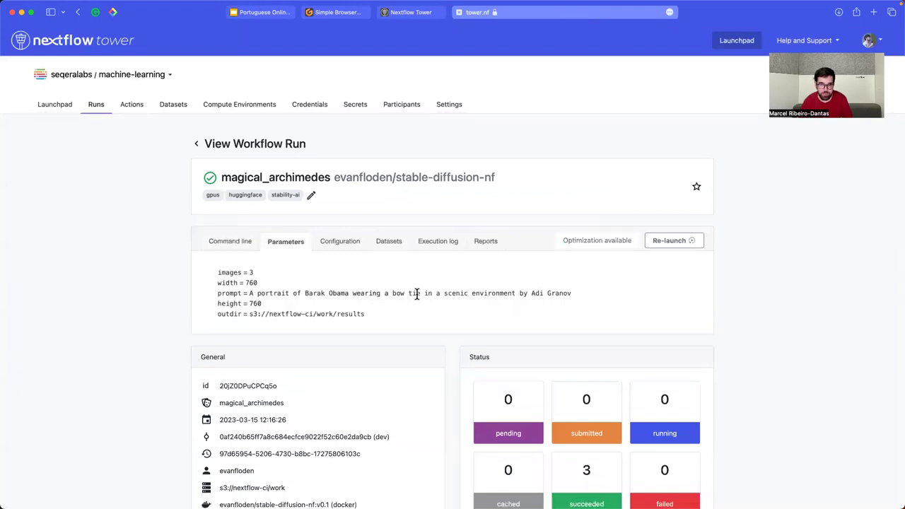
{"action": "left_click", "coordinate": [487, 243]}
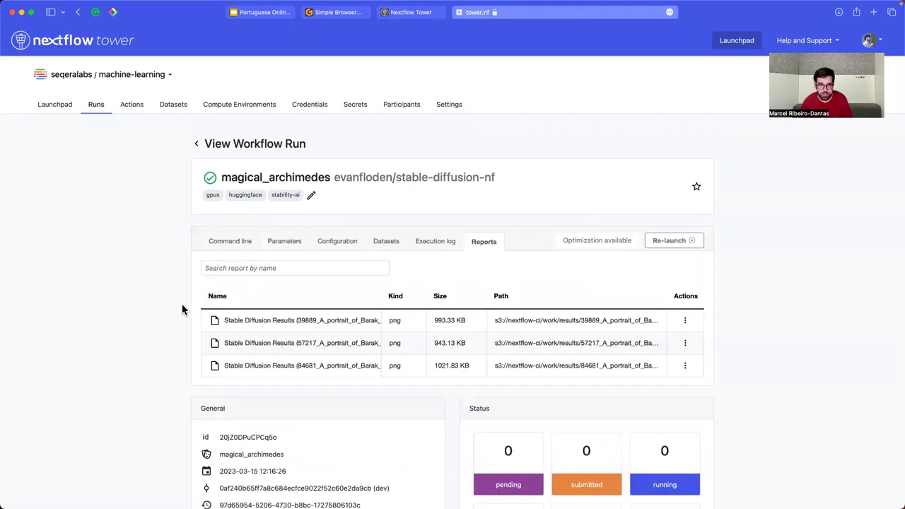
{"action": "left_click", "coordinate": [269, 320]}
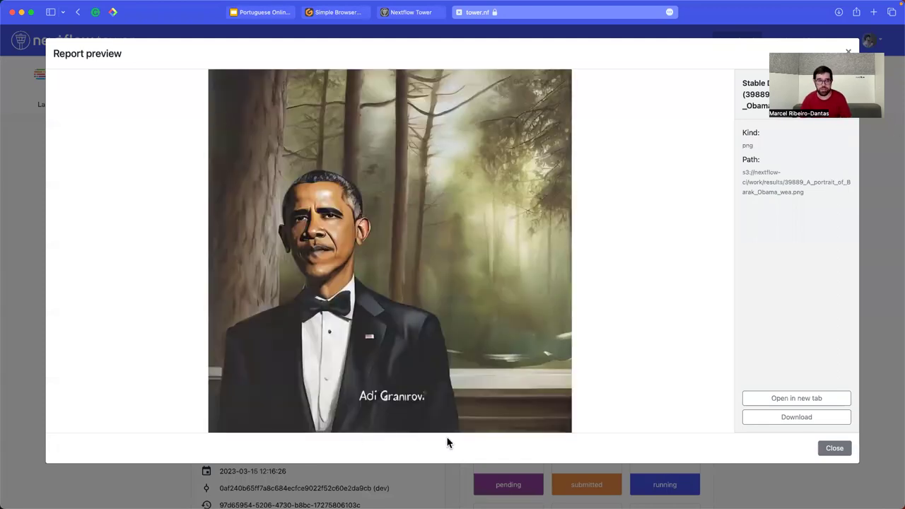
{"action": "left_click", "coordinate": [35, 215]}
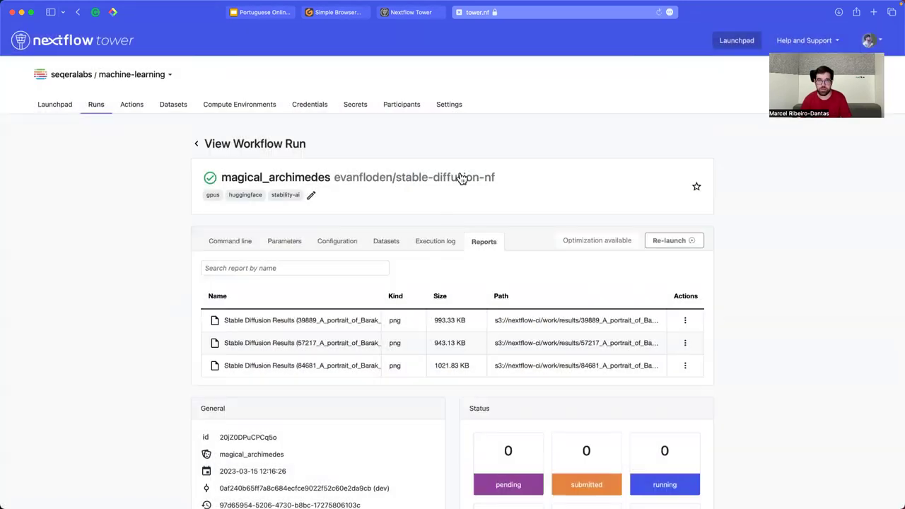
- Try to open the run's stable-diffusion-nf repository on GitHub by entering its web address directly
{"action": "scroll", "coordinate": [180, 380], "scroll_direction": "down", "scroll_amount": 5}
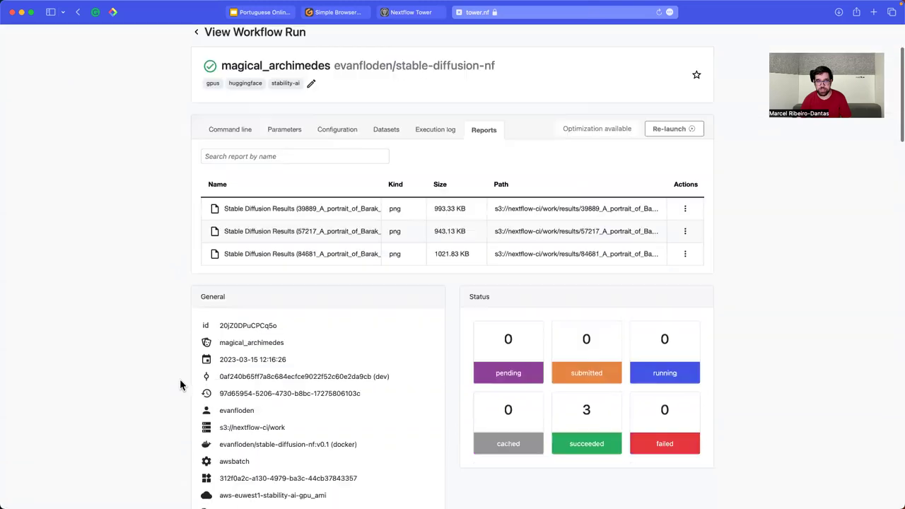
{"action": "scroll", "coordinate": [179, 382], "scroll_direction": "up", "scroll_amount": 3}
{"action": "scroll", "coordinate": [179, 385], "scroll_direction": "up", "scroll_amount": 3}
{"action": "key", "text": "super+l"}
{"action": "type", "text": "github.com/n"}
{"action": "key", "text": "BackSpace"}
{"action": "key", "text": "BackSpace"}
{"action": "type", "text": "evandfloden/s"}
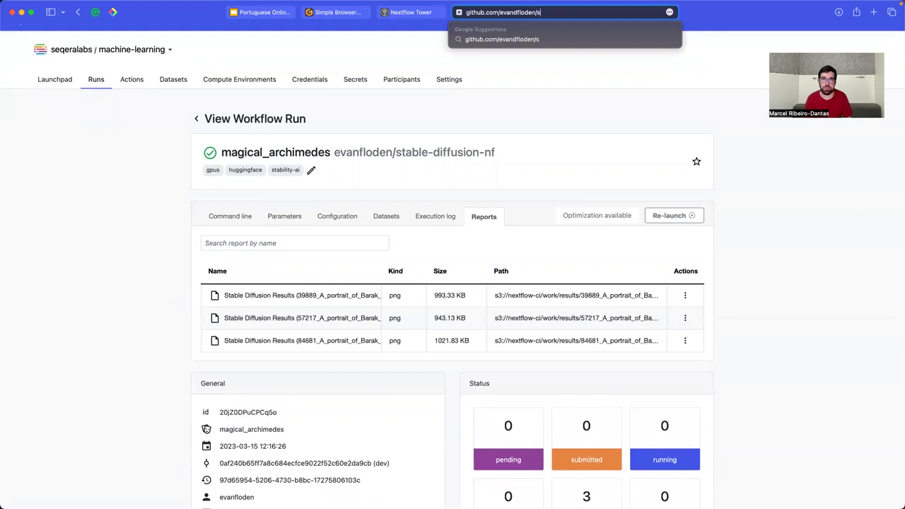
{"action": "type", "text": "table-difussion-nf"}
{"action": "key", "text": "Return"}
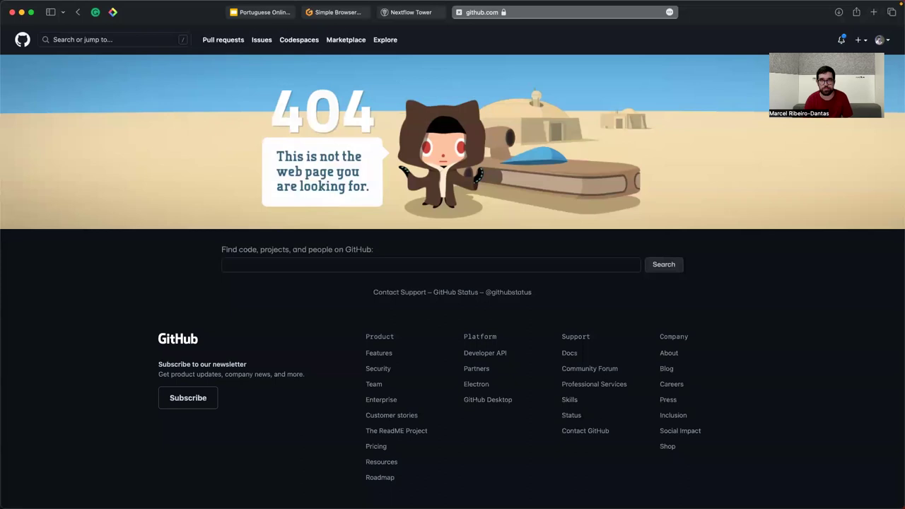
{"action": "key", "text": "super+l"}
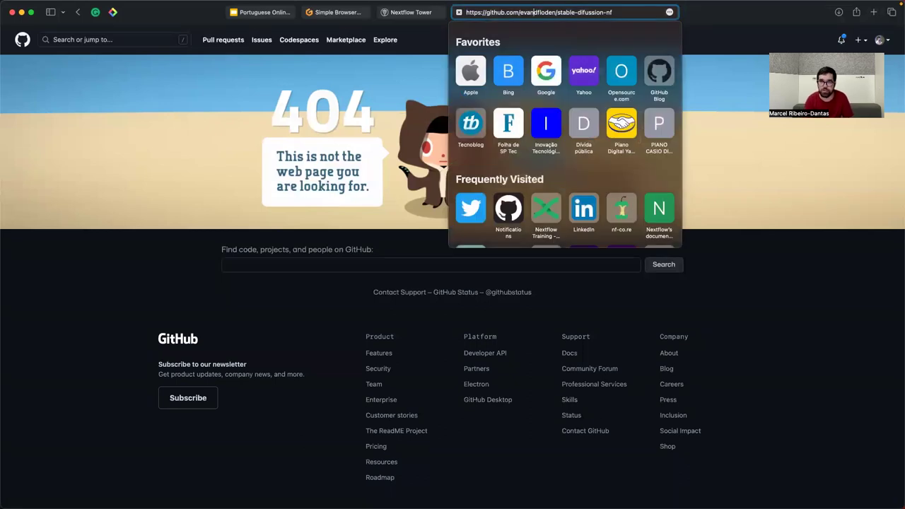
{"action": "key", "text": "Return"}
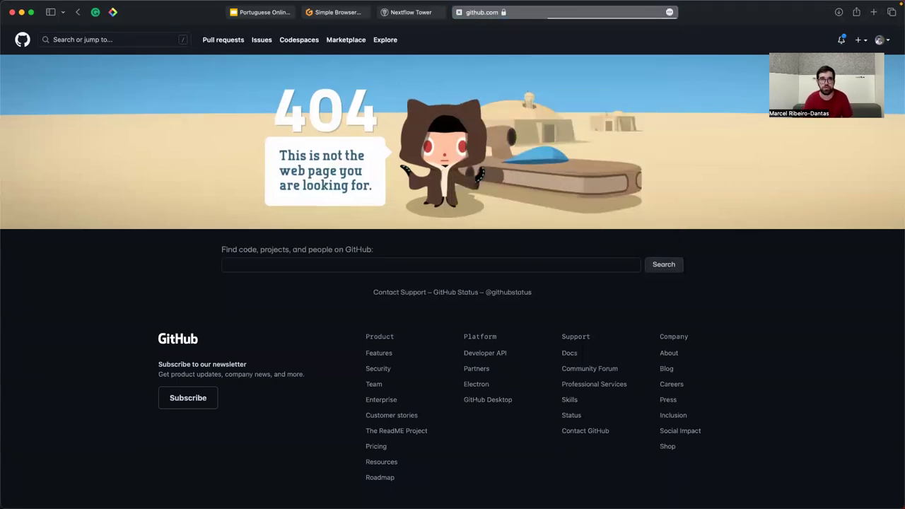
- Open the seqeralabs machine-learning workspace from the personal launchpad and follow the stable-diffusion-nf pipeline's repository link to GitHub
{"action": "key", "text": "ctrl+shift+Tab"}
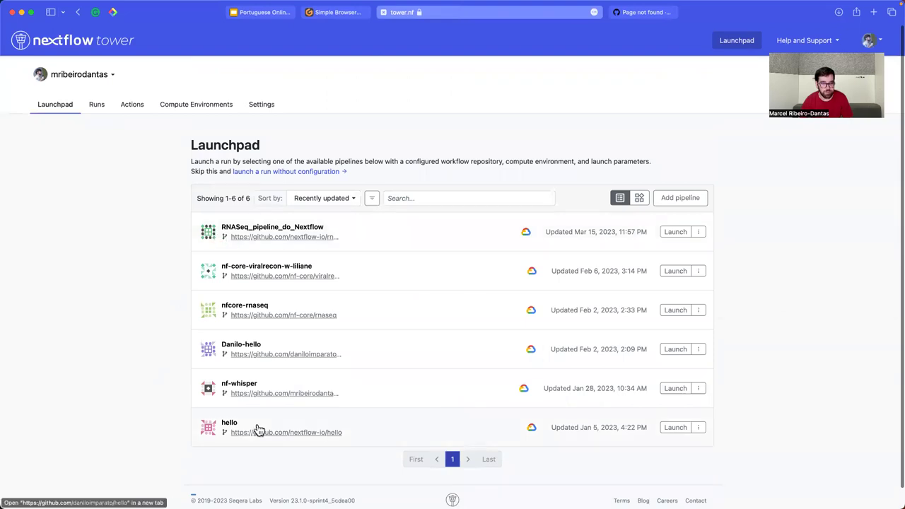
{"action": "key", "text": "ctrl+Tab"}
{"action": "key", "text": "ctrl+shift+Tab"}
{"action": "left_click", "coordinate": [89, 76]}
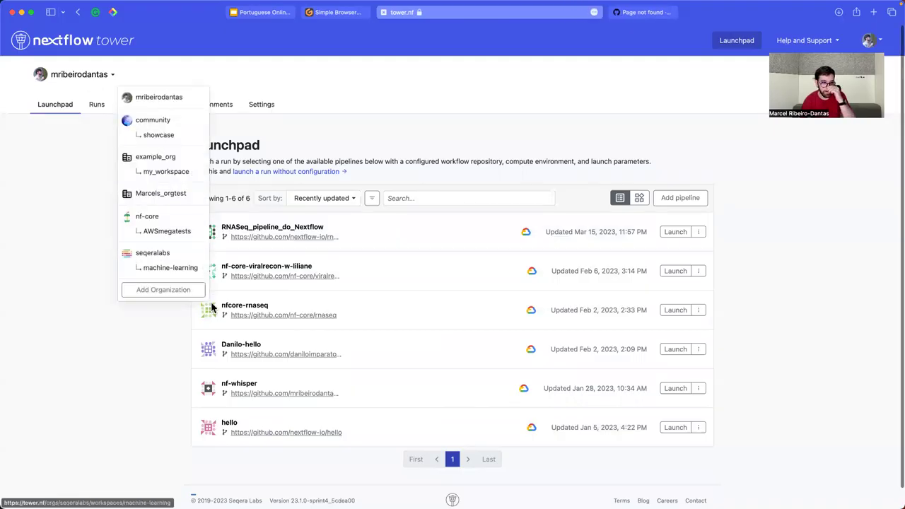
{"action": "left_click", "coordinate": [178, 256]}
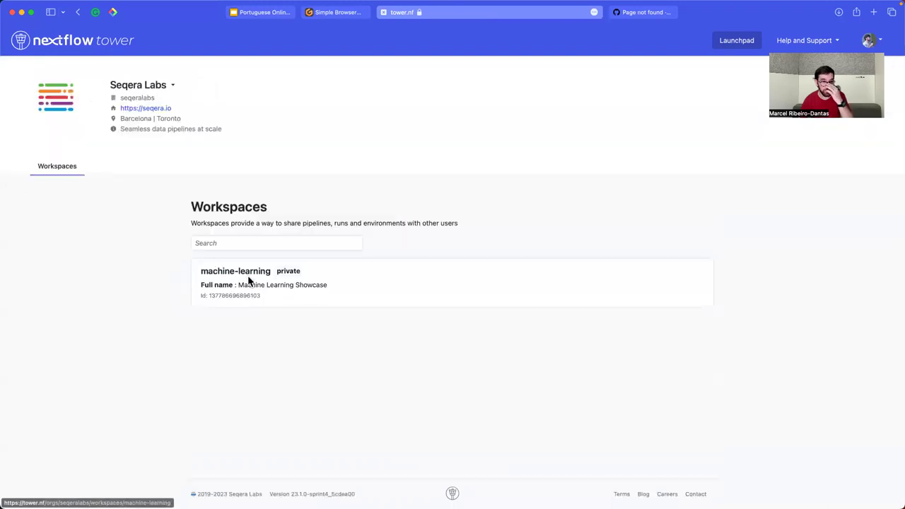
{"action": "left_click", "coordinate": [247, 273]}
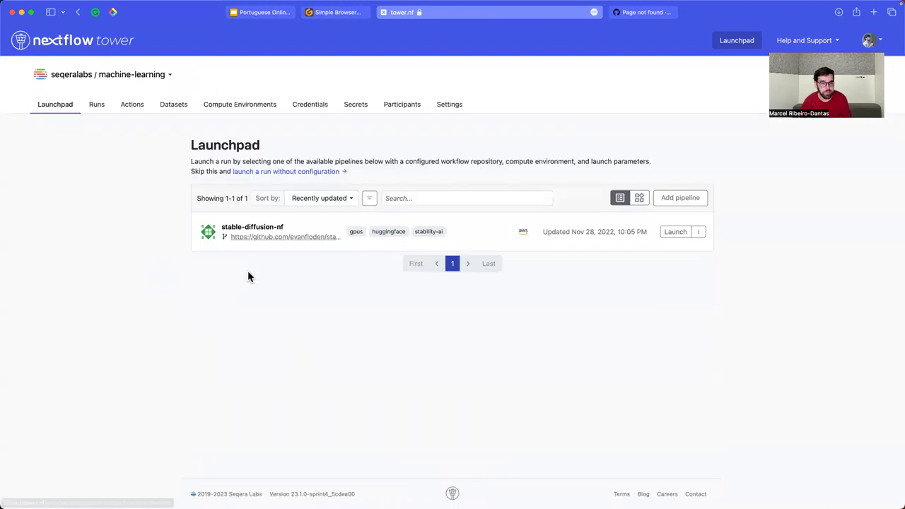
{"action": "left_click", "coordinate": [291, 243], "text": "super"}
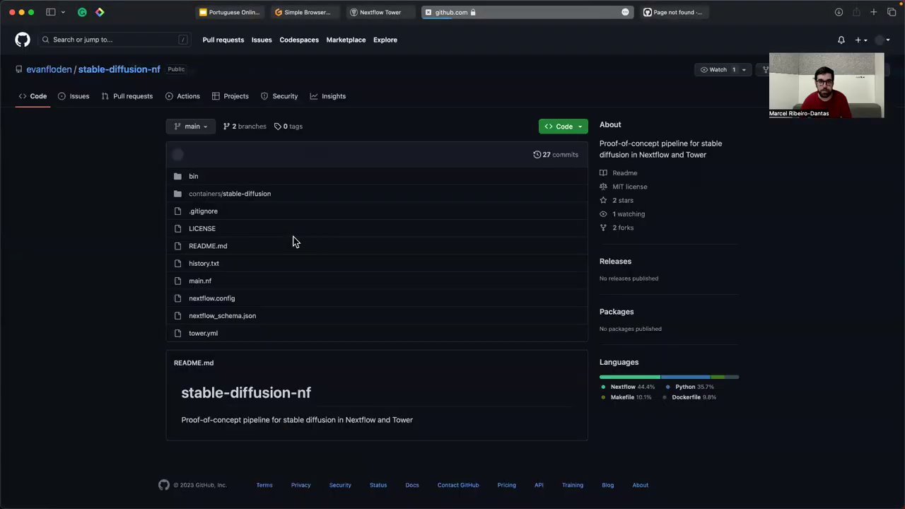
- Examine the report settings in the repository's tower.yml and the container definition in its nextflow.config
{"action": "left_click", "coordinate": [206, 335]}
{"action": "left_click", "coordinate": [286, 200]}
{"action": "left_click", "coordinate": [297, 205]}
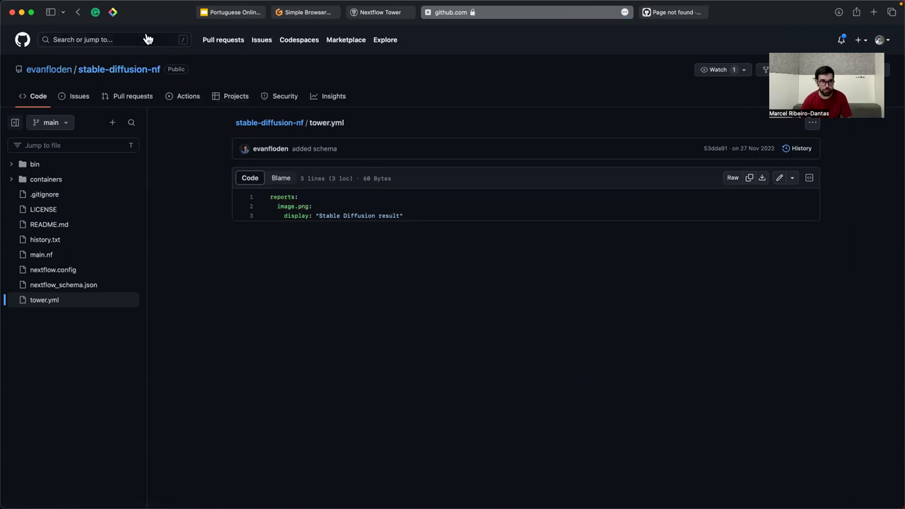
{"action": "left_click", "coordinate": [77, 15]}
{"action": "left_click", "coordinate": [77, 15]}
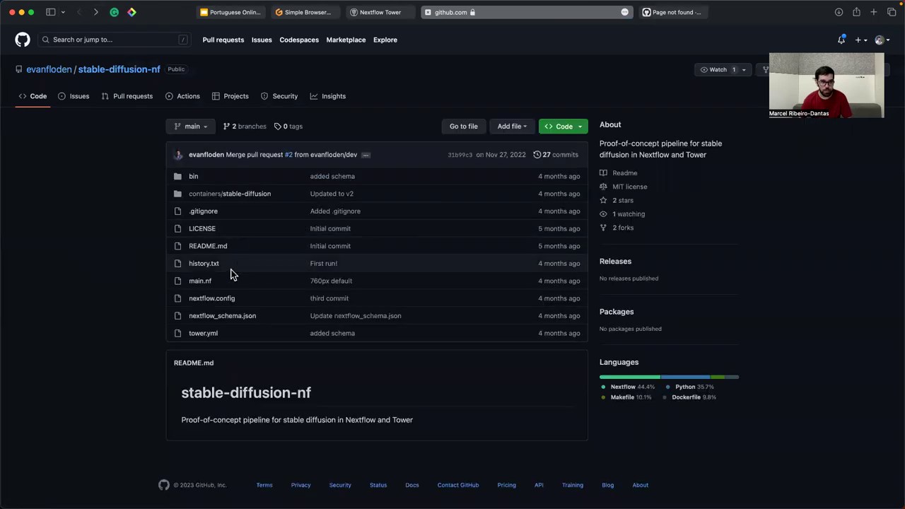
{"action": "left_click", "coordinate": [205, 300]}
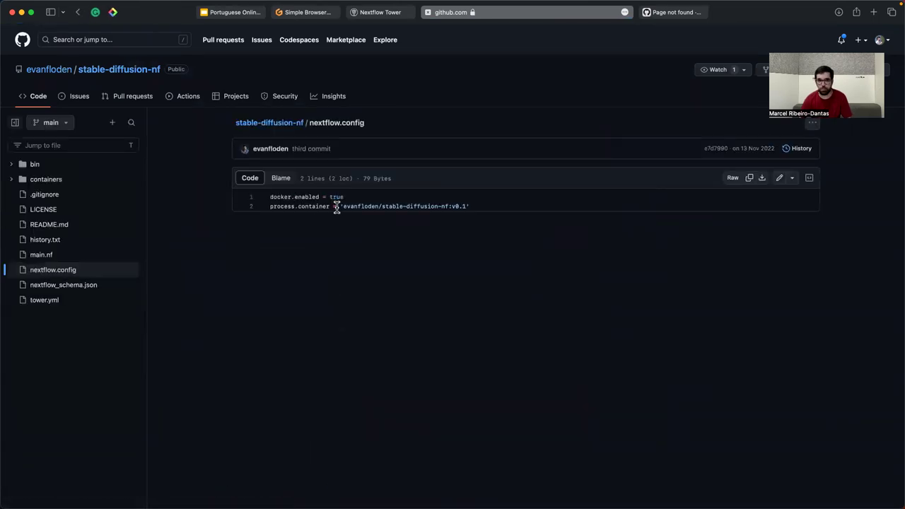
{"action": "double_click", "coordinate": [390, 206]}
{"action": "double_click", "coordinate": [409, 206]}
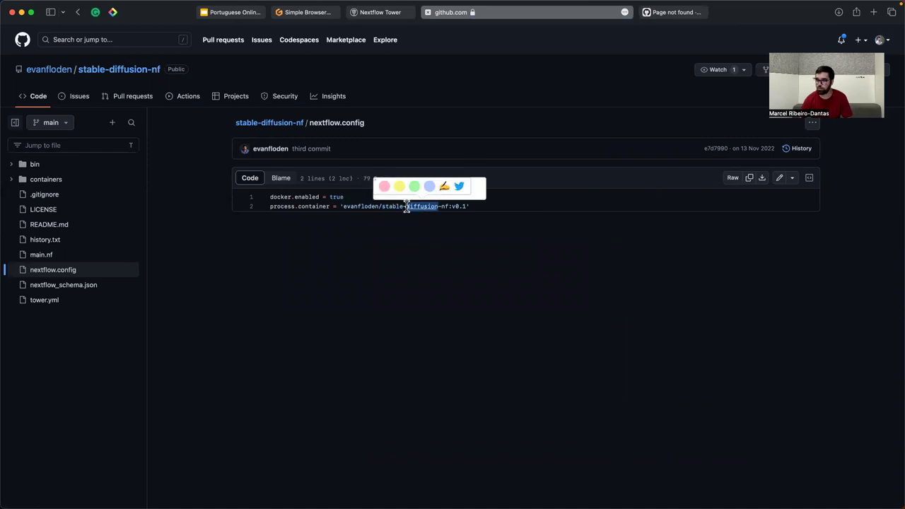
{"action": "key", "text": "super+bracketleft"}
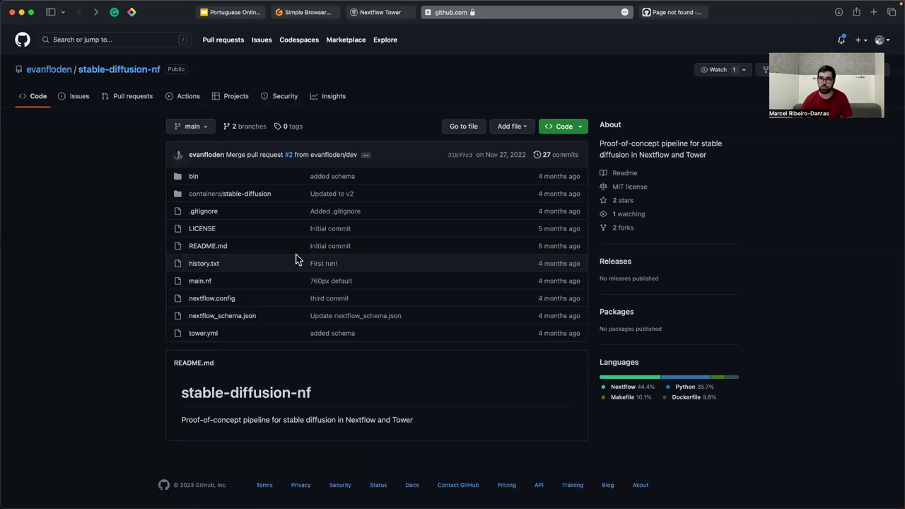
- Review the compute environments, credentials and datasets of the machine-learning workspace in Nextflow Tower
{"action": "key", "text": "super+shift+bracketleft"}
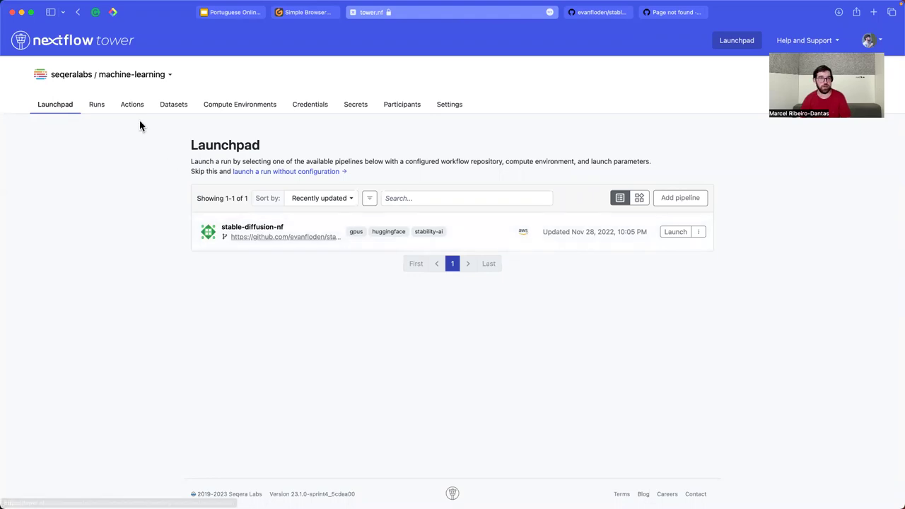
{"action": "left_click", "coordinate": [210, 105]}
{"action": "mouse_move", "coordinate": [154, 74]}
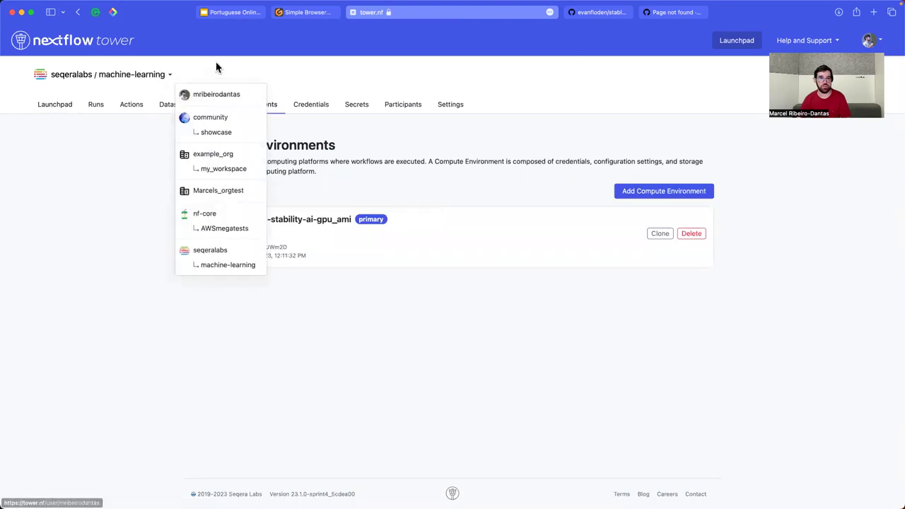
{"action": "left_click", "coordinate": [311, 104]}
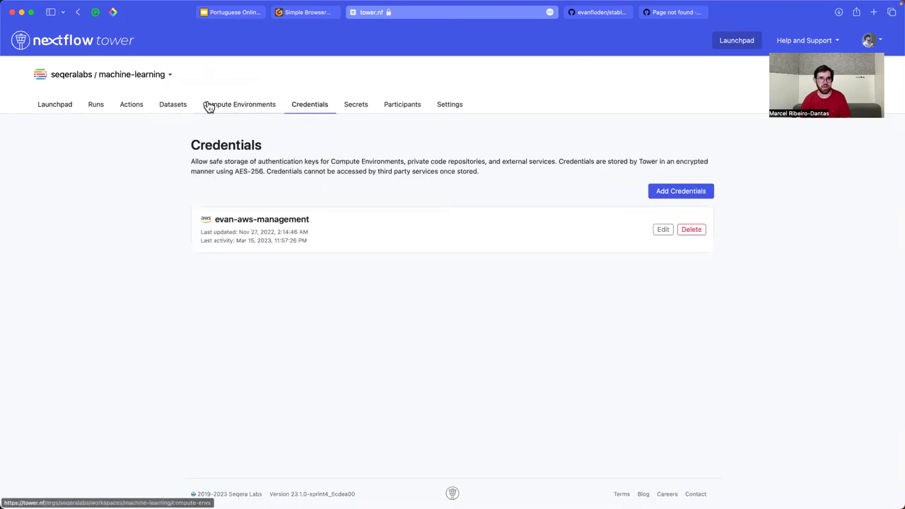
{"action": "left_click", "coordinate": [173, 104]}
{"action": "mouse_move", "coordinate": [135, 74]}
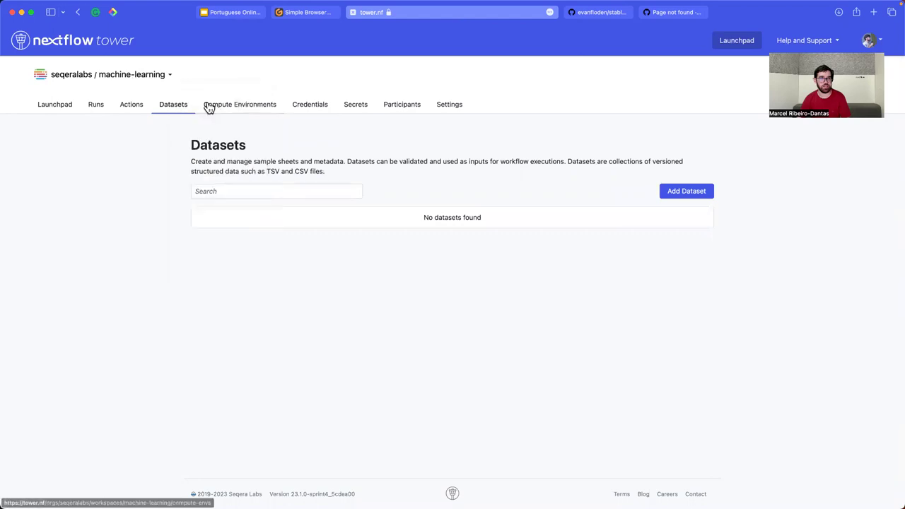
- Switch back to the personal workspace and look over the pipelines on its launchpad
{"action": "mouse_move", "coordinate": [162, 74]}
{"action": "left_click", "coordinate": [188, 96]}
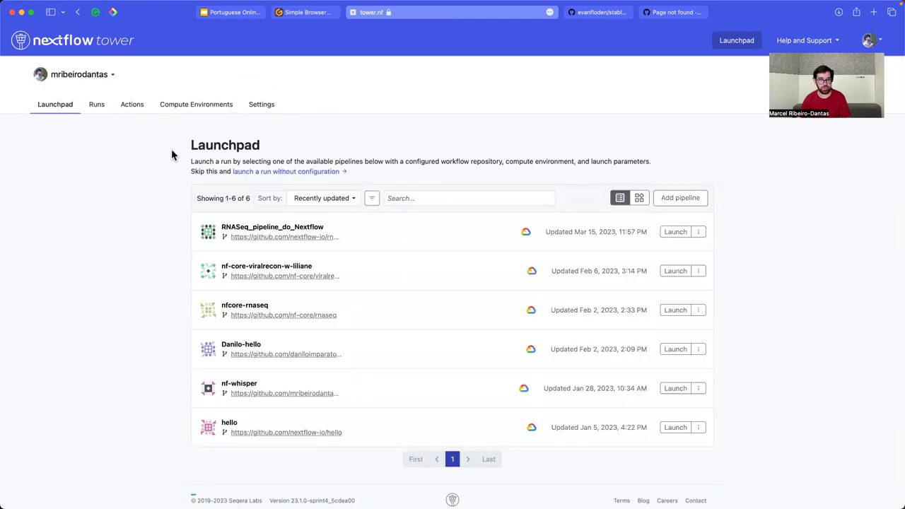
{"action": "scroll", "coordinate": [285, 318], "scroll_direction": "down", "scroll_amount": 1}
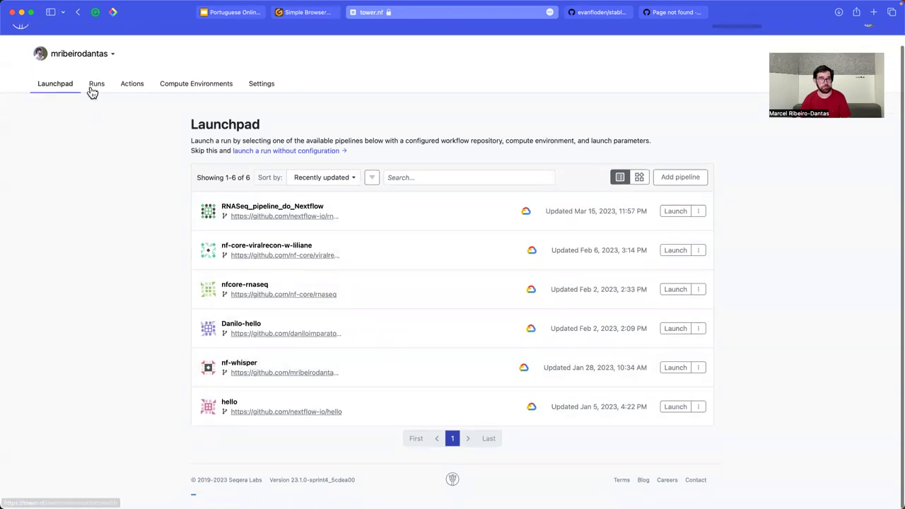
- Open the community organization's showcase workspace and browse the pipelines on its launchpad
{"action": "mouse_move", "coordinate": [95, 56]}
{"action": "left_click", "coordinate": [171, 104]}
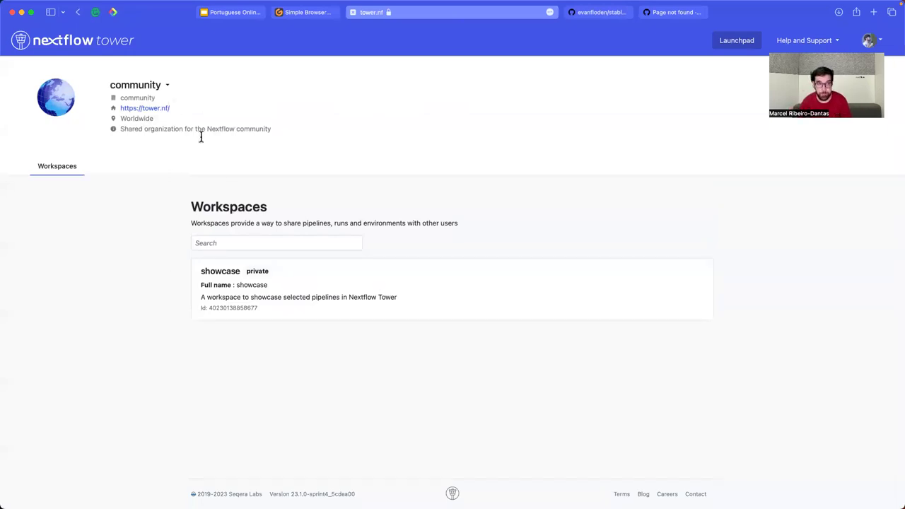
{"action": "left_click", "coordinate": [321, 281]}
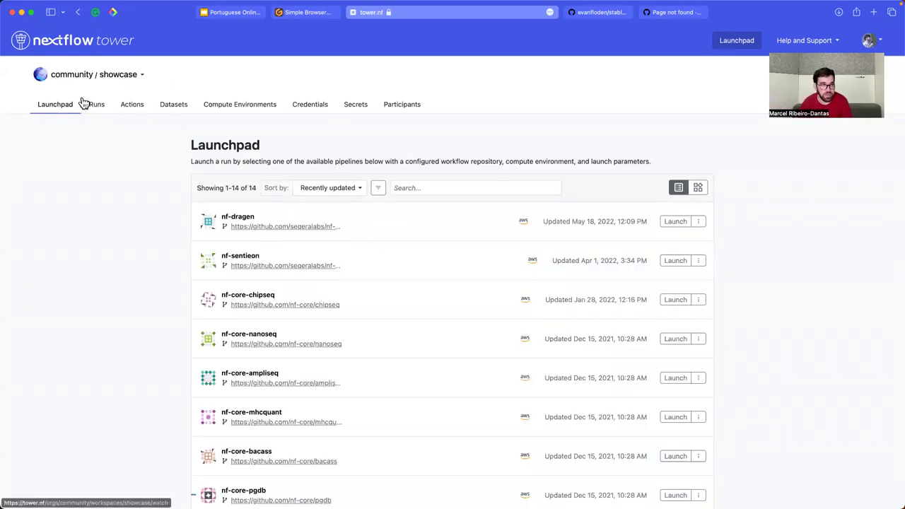
{"action": "scroll", "coordinate": [253, 349], "scroll_direction": "down", "scroll_amount": 3}
{"action": "scroll", "coordinate": [253, 349], "scroll_direction": "down", "scroll_amount": 3}
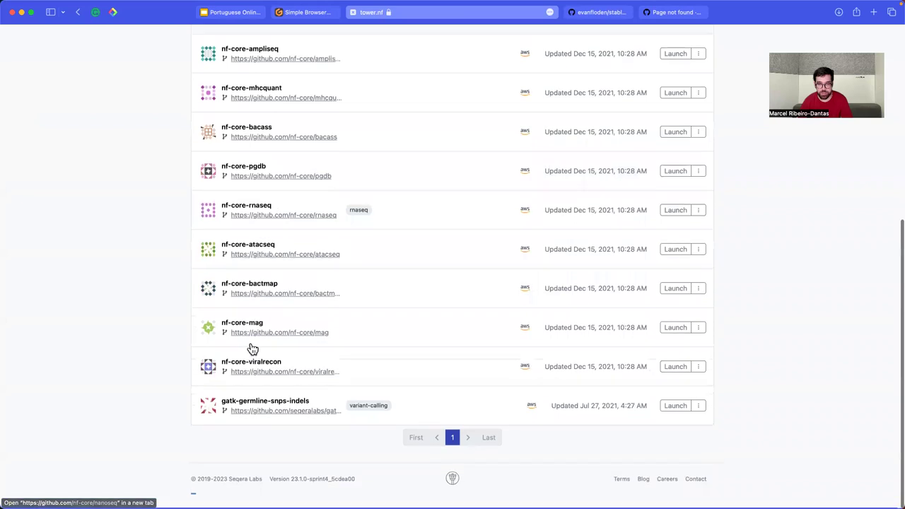
{"action": "scroll", "coordinate": [253, 348], "scroll_direction": "up", "scroll_amount": 10}
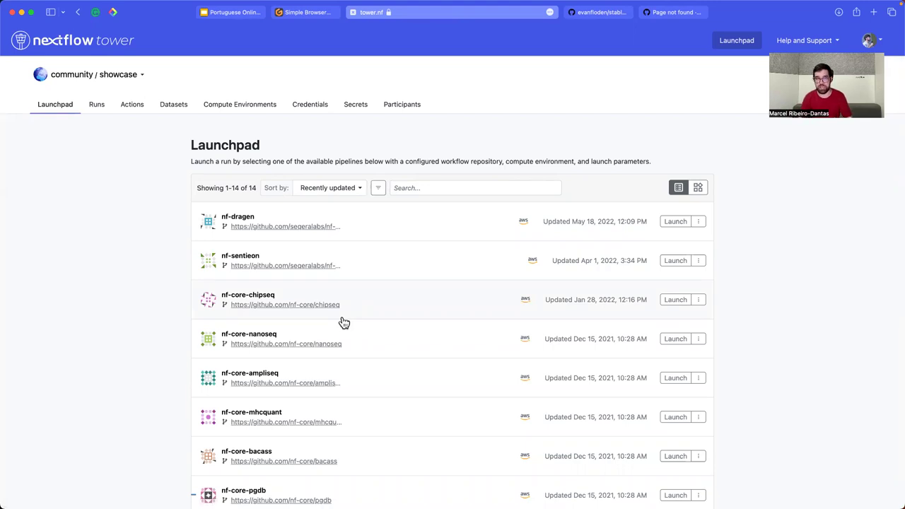
- Look through the full list of pipelines on the showcase workspace's launchpad and reload it
{"action": "scroll", "coordinate": [218, 238], "scroll_direction": "down", "scroll_amount": 5}
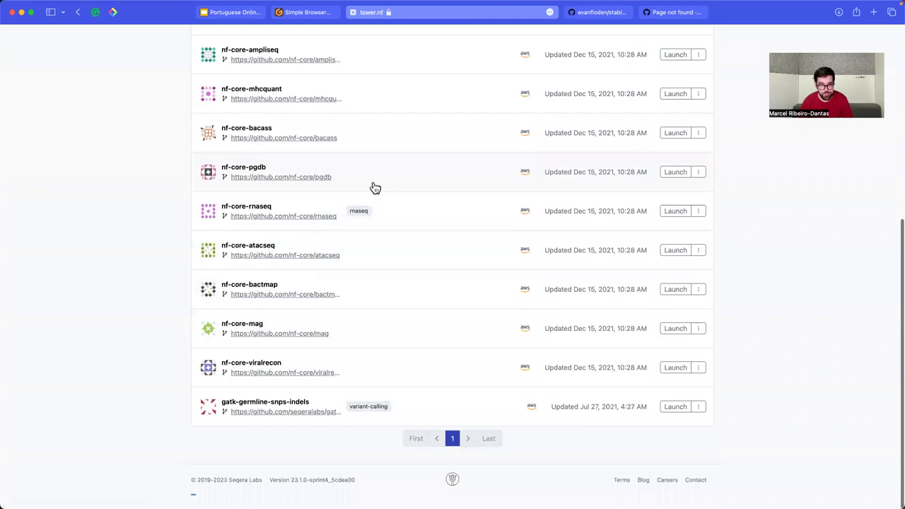
{"action": "scroll", "coordinate": [466, 227], "scroll_direction": "up", "scroll_amount": 5}
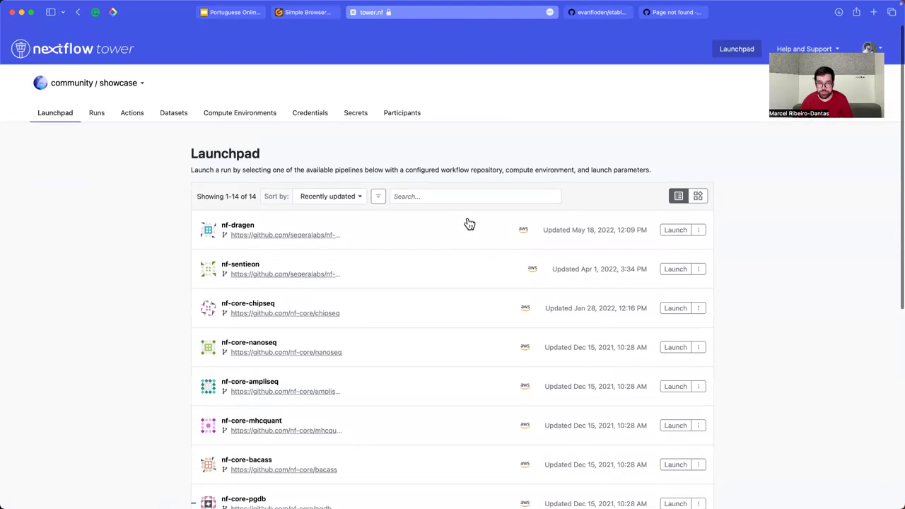
{"action": "left_click", "coordinate": [134, 42]}
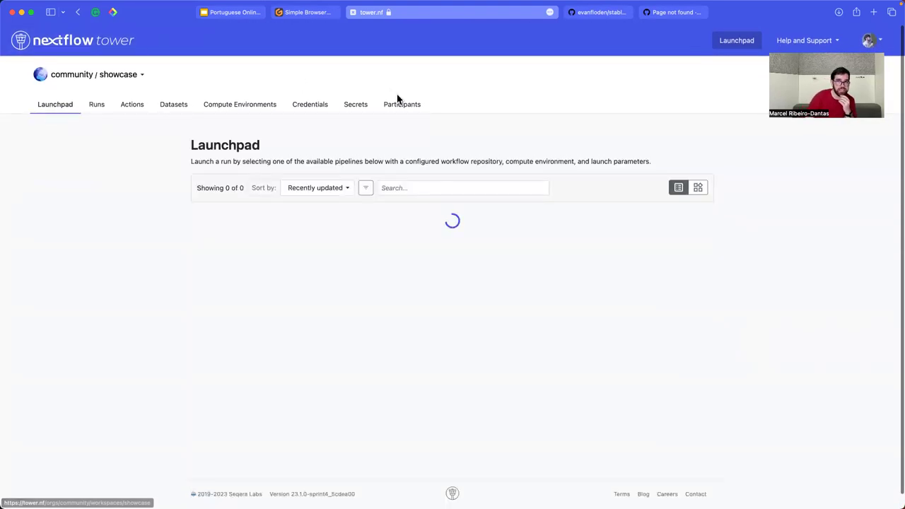
- Review the showcase workspace's participants with their roles, and its compute environments
{"action": "left_click", "coordinate": [400, 104]}
{"action": "scroll", "coordinate": [284, 262], "scroll_direction": "down", "scroll_amount": 2}
{"action": "scroll", "coordinate": [284, 258], "scroll_direction": "down", "scroll_amount": 5}
{"action": "scroll", "coordinate": [284, 258], "scroll_direction": "up", "scroll_amount": 10}
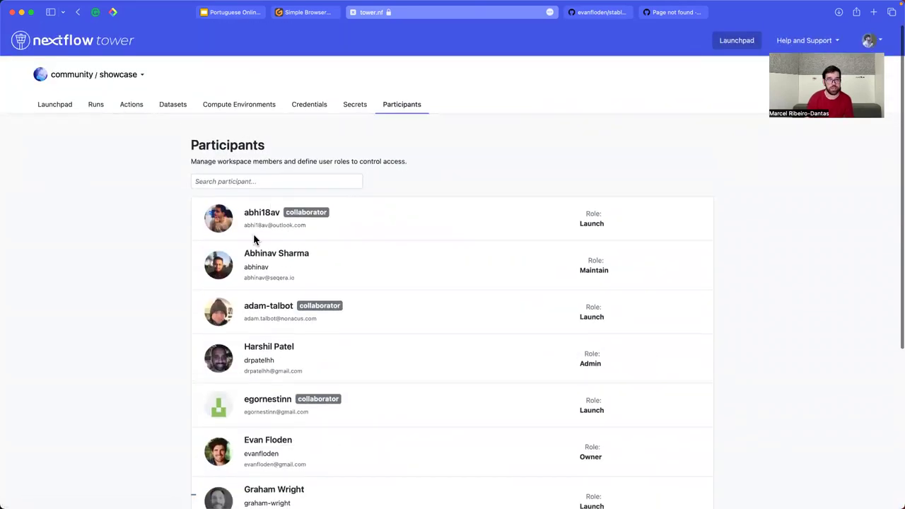
{"action": "scroll", "coordinate": [250, 299], "scroll_direction": "down", "scroll_amount": 1}
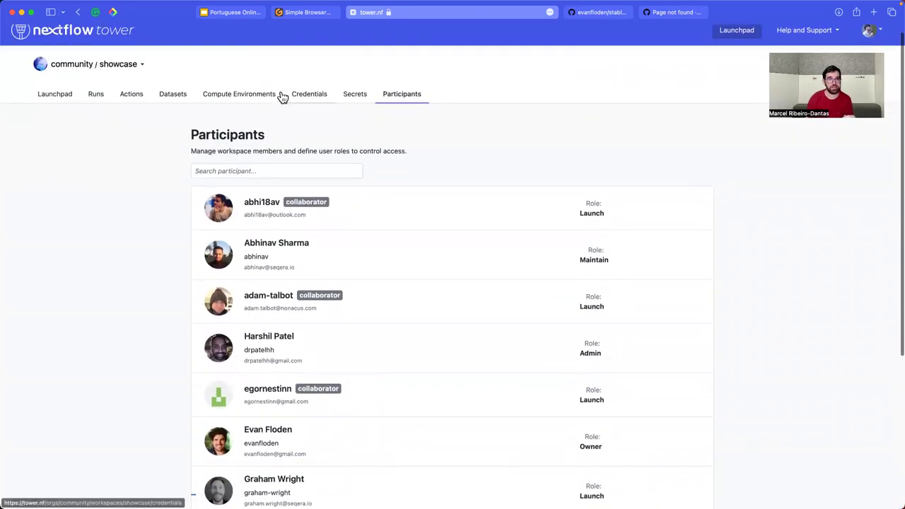
{"action": "left_click", "coordinate": [261, 93]}
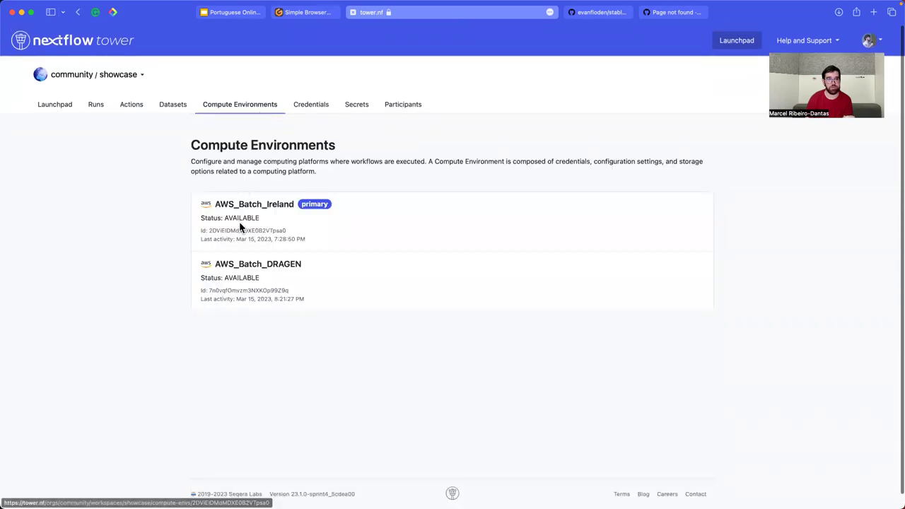
- Open the nf-core-rnaseq-test dataset of the showcase workspace, examine its details and sample table, and return to the dataset list
{"action": "left_click", "coordinate": [179, 108]}
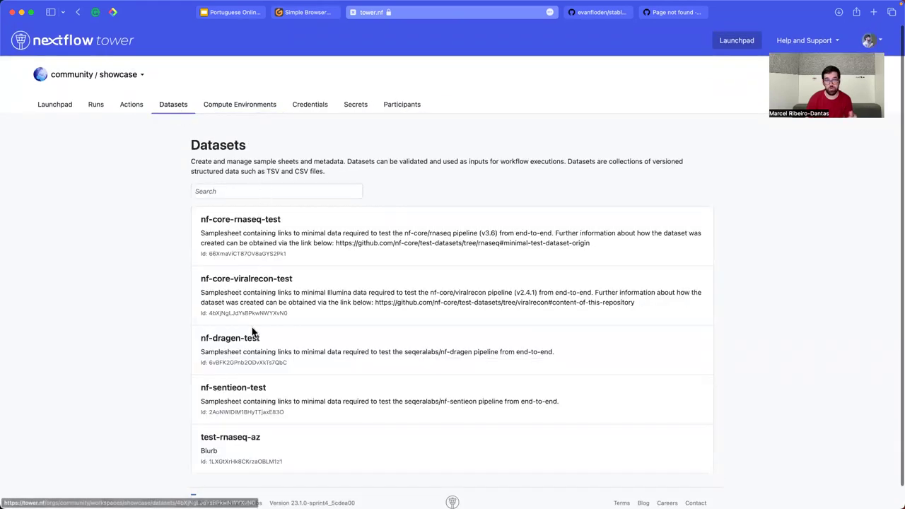
{"action": "left_click", "coordinate": [253, 219]}
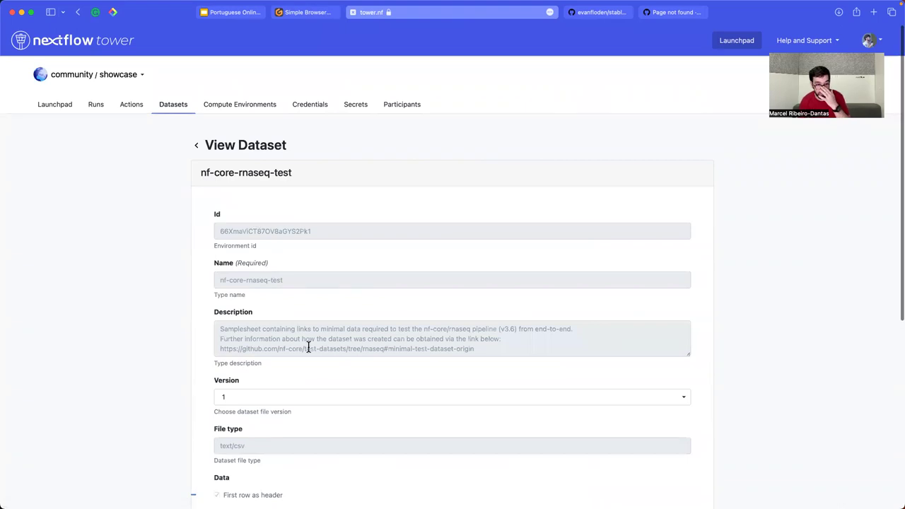
{"action": "scroll", "coordinate": [309, 346], "scroll_direction": "down", "scroll_amount": 3}
{"action": "scroll", "coordinate": [308, 352], "scroll_direction": "down", "scroll_amount": 1}
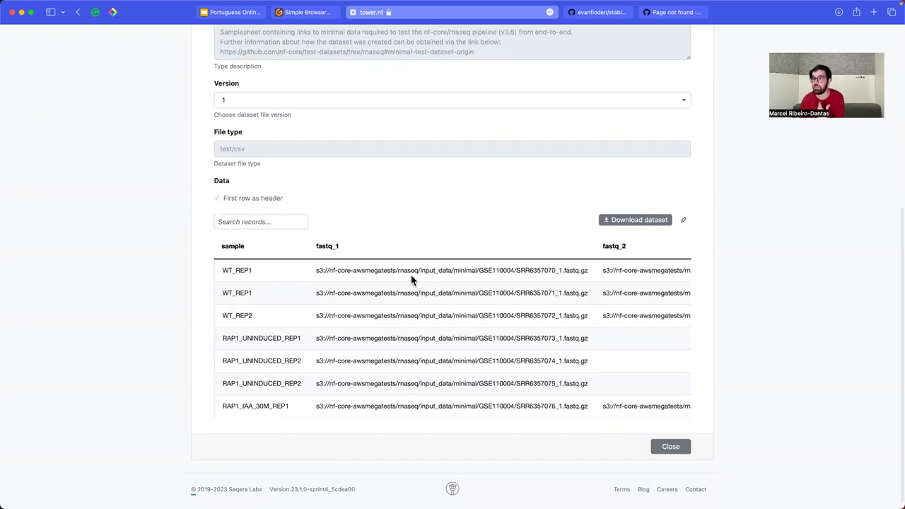
{"action": "scroll", "coordinate": [342, 271], "scroll_direction": "right", "scroll_amount": 5}
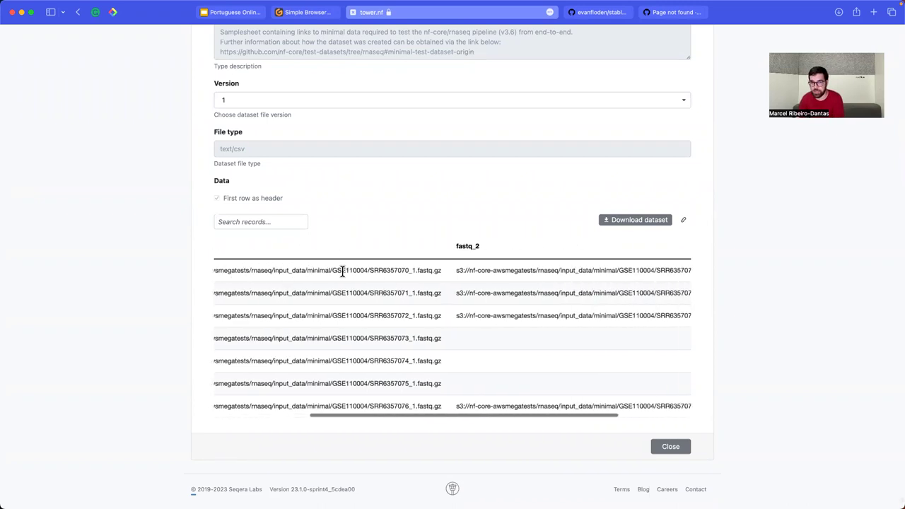
{"action": "scroll", "coordinate": [342, 271], "scroll_direction": "left", "scroll_amount": 5}
{"action": "scroll", "coordinate": [342, 271], "scroll_direction": "up", "scroll_amount": 1}
{"action": "scroll", "coordinate": [342, 271], "scroll_direction": "up", "scroll_amount": 5}
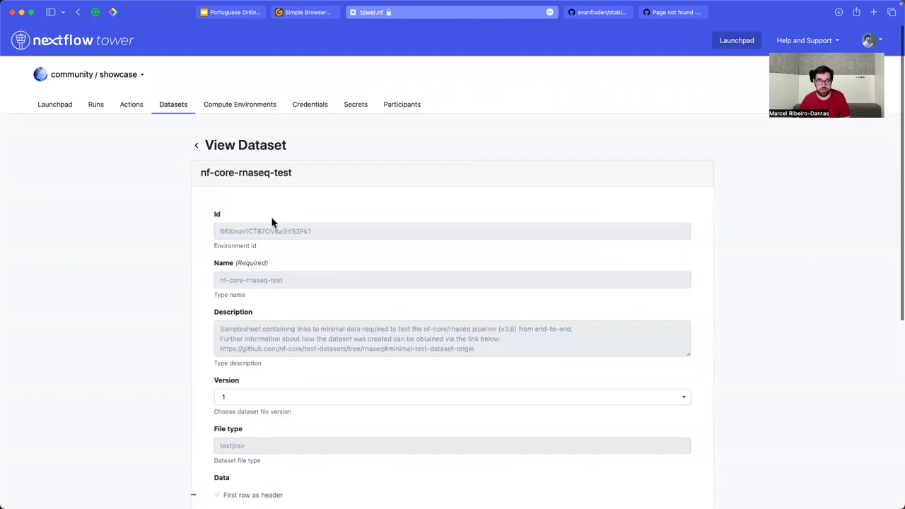
{"action": "left_click", "coordinate": [197, 145]}
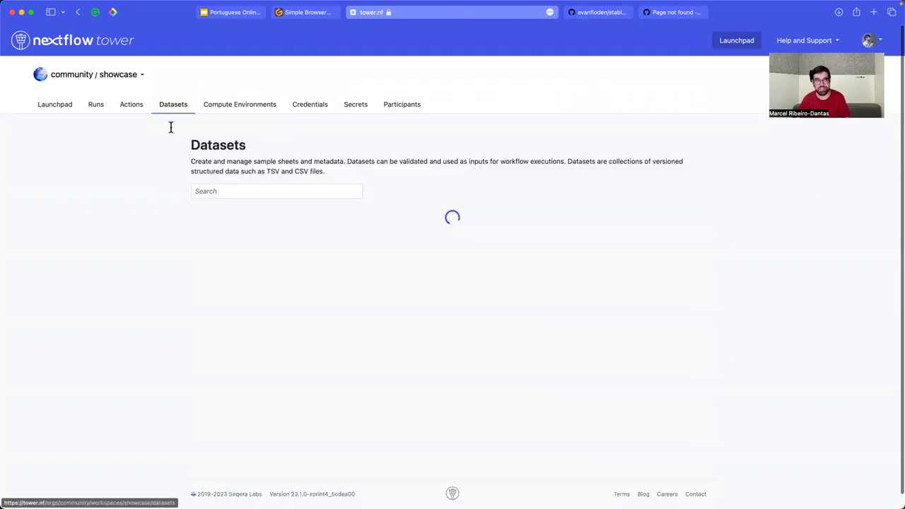
- Return to the showcase launchpad and search its pipelines for rnaseq
{"action": "left_click", "coordinate": [55, 104]}
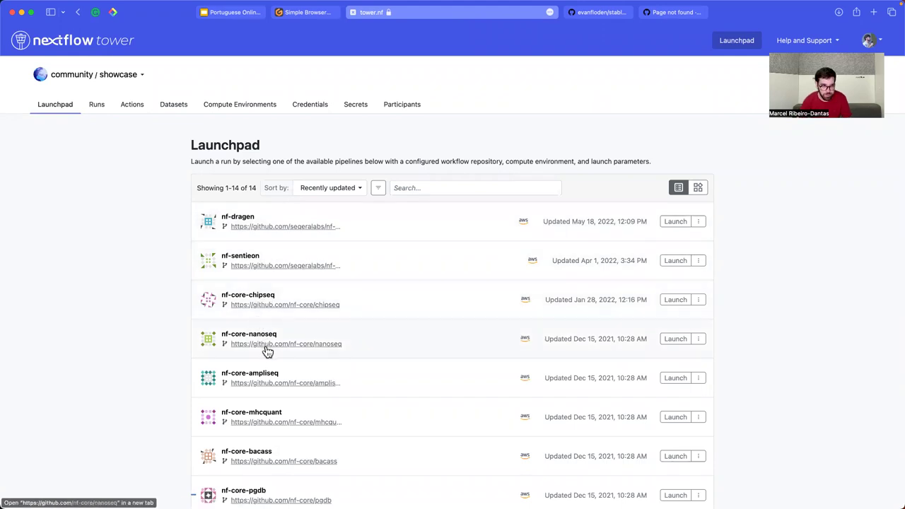
{"action": "scroll", "coordinate": [255, 481], "scroll_direction": "down", "scroll_amount": 5}
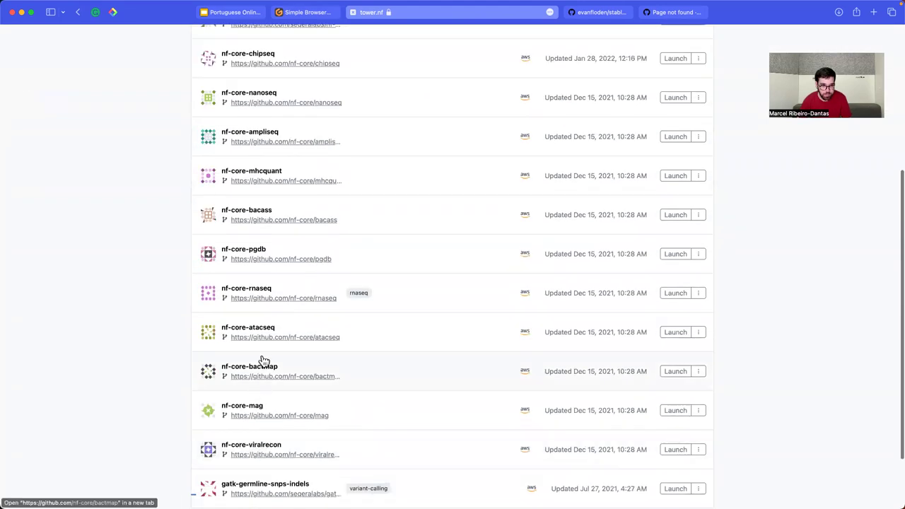
{"action": "scroll", "coordinate": [260, 431], "scroll_direction": "up", "scroll_amount": 5}
{"action": "left_click", "coordinate": [448, 186]}
{"action": "type", "text": "ran"}
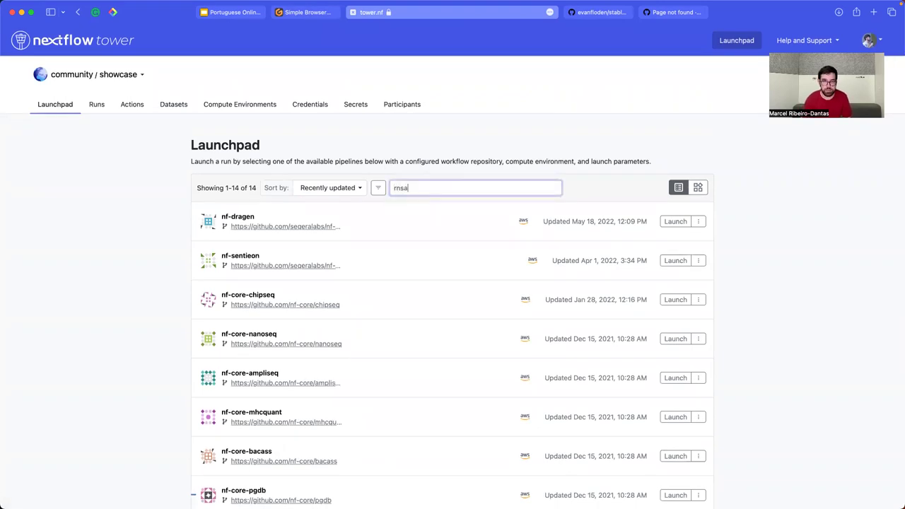
{"action": "key", "text": "BackSpace"}
{"action": "key", "text": "BackSpace"}
{"action": "type", "text": "aseq"}
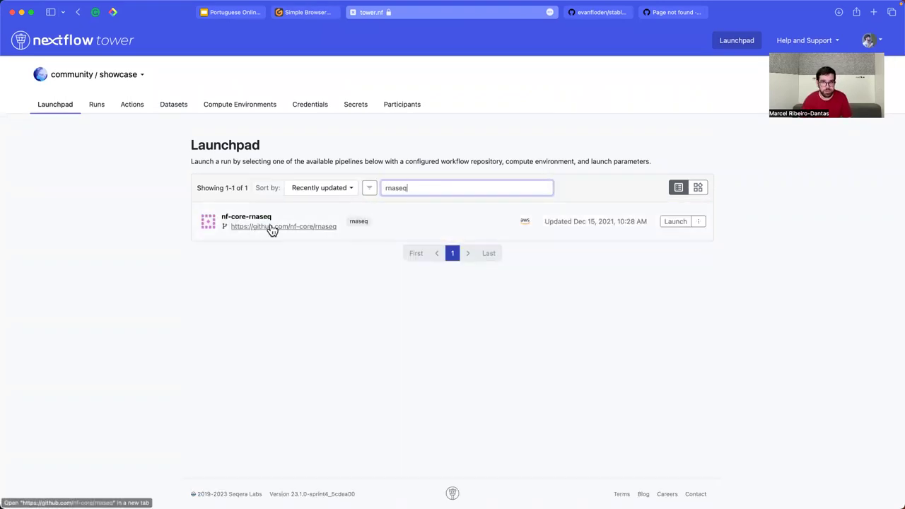
- Launch the nf-core-rnaseq pipeline with its preset input and reference genome parameters
{"action": "left_click", "coordinate": [675, 225]}
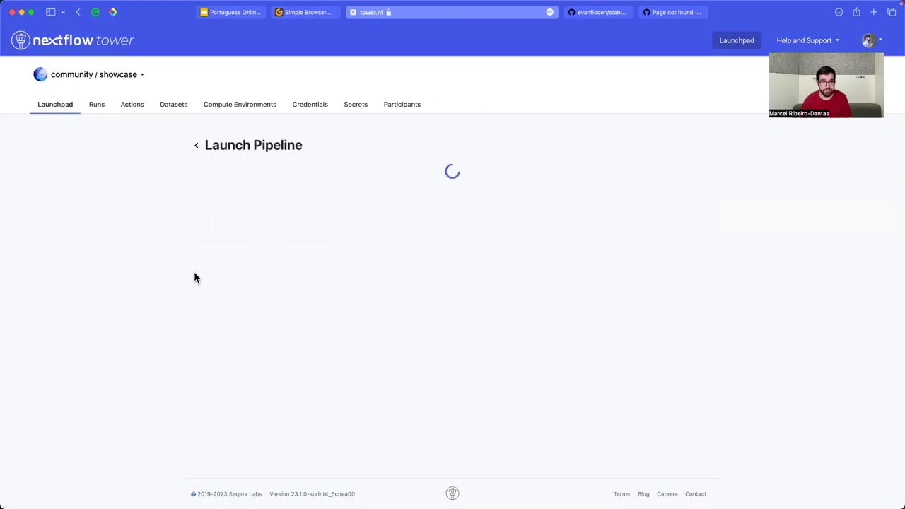
{"action": "scroll", "coordinate": [194, 273], "scroll_direction": "down", "scroll_amount": 2}
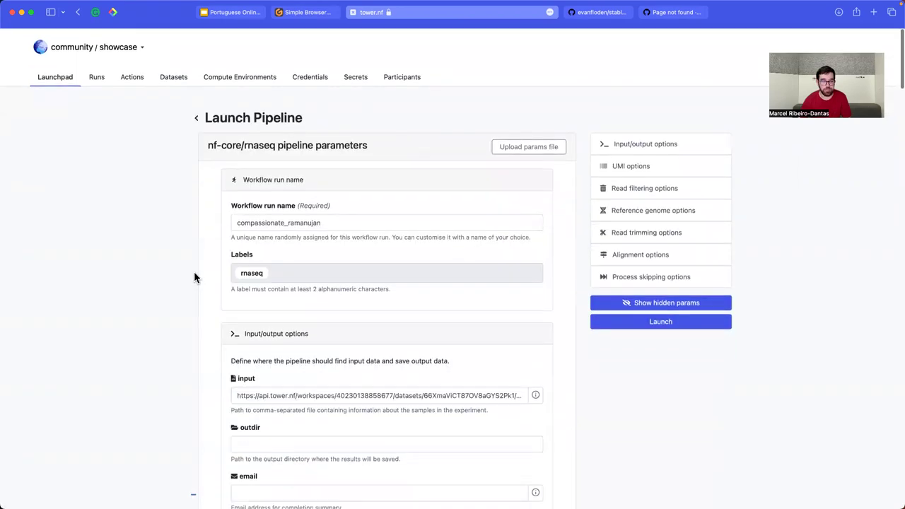
{"action": "scroll", "coordinate": [413, 332], "scroll_direction": "down", "scroll_amount": 3}
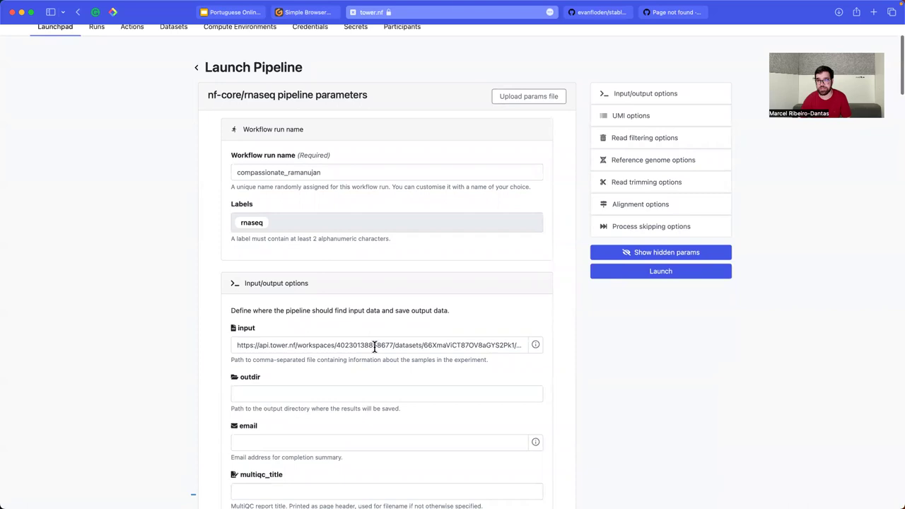
{"action": "scroll", "coordinate": [157, 325], "scroll_direction": "down", "scroll_amount": 10}
{"action": "scroll", "coordinate": [157, 325], "scroll_direction": "down", "scroll_amount": 20}
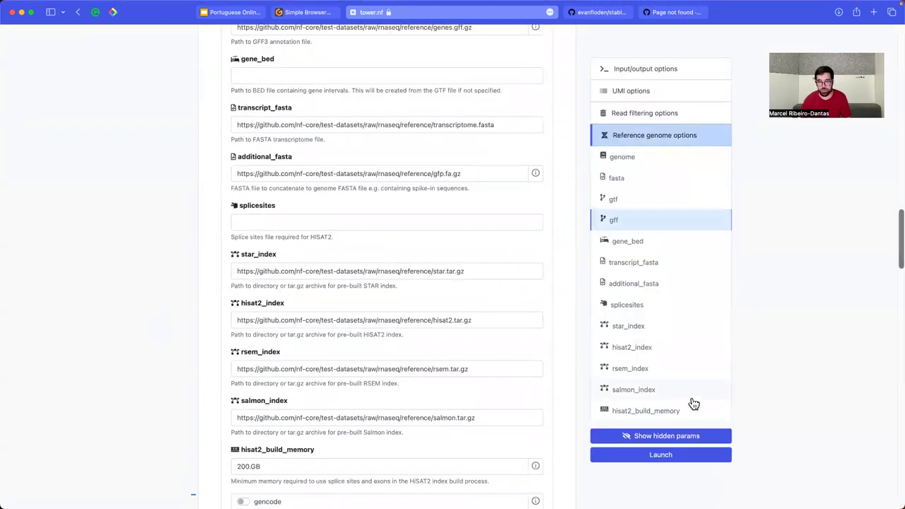
{"action": "left_click", "coordinate": [652, 454]}
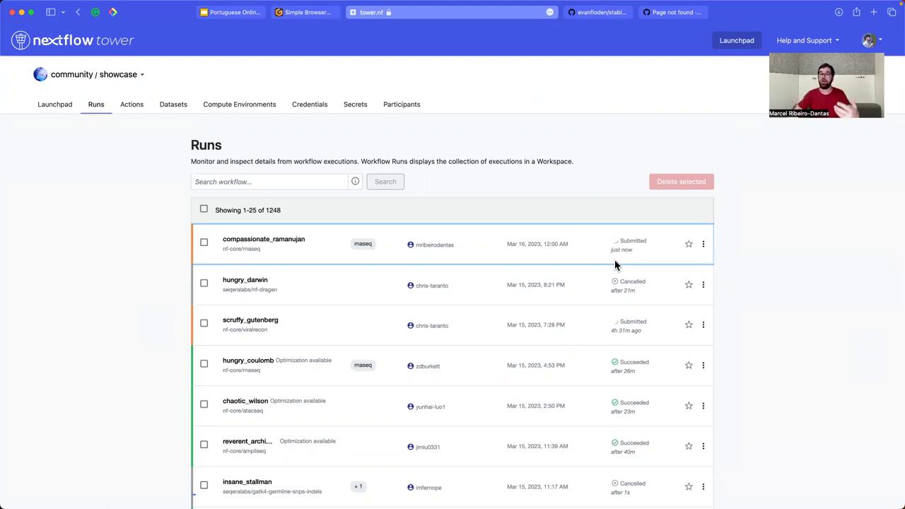
- Open the newly launched nf-core/rnaseq run and examine its command line, parameters, general details and task status
{"action": "left_click", "coordinate": [284, 243]}
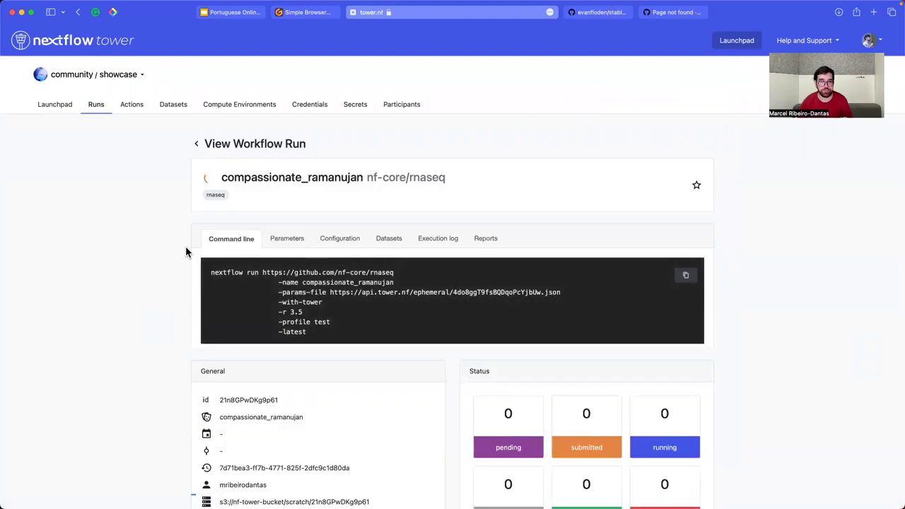
{"action": "scroll", "coordinate": [170, 253], "scroll_direction": "down", "scroll_amount": 5}
{"action": "scroll", "coordinate": [170, 253], "scroll_direction": "up", "scroll_amount": 5}
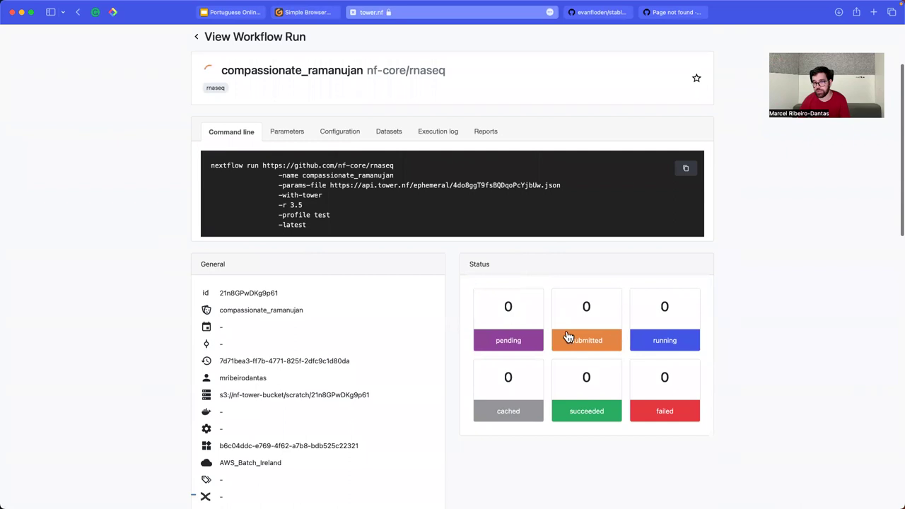
{"action": "scroll", "coordinate": [611, 252], "scroll_direction": "up", "scroll_amount": 3}
{"action": "left_click", "coordinate": [288, 241]}
{"action": "left_click", "coordinate": [234, 240]}
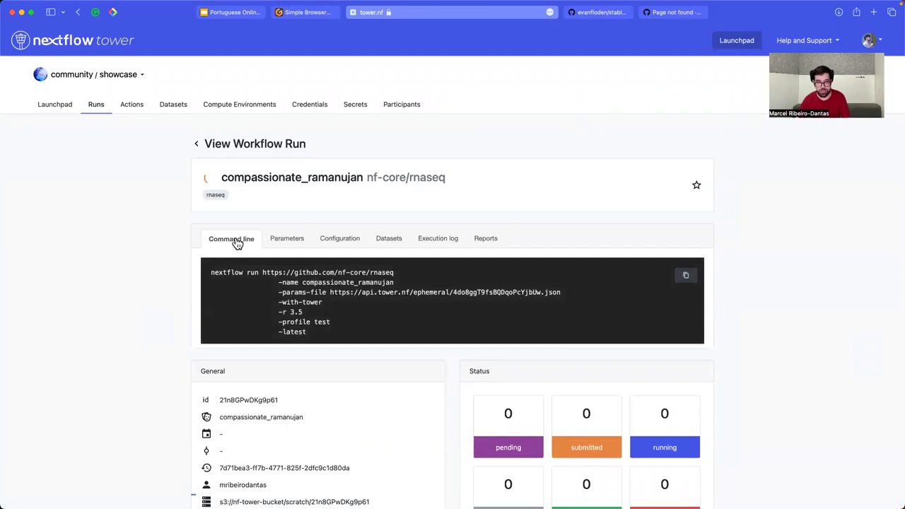
{"action": "scroll", "coordinate": [138, 330], "scroll_direction": "down", "scroll_amount": 2}
{"action": "scroll", "coordinate": [138, 331], "scroll_direction": "up", "scroll_amount": 2}
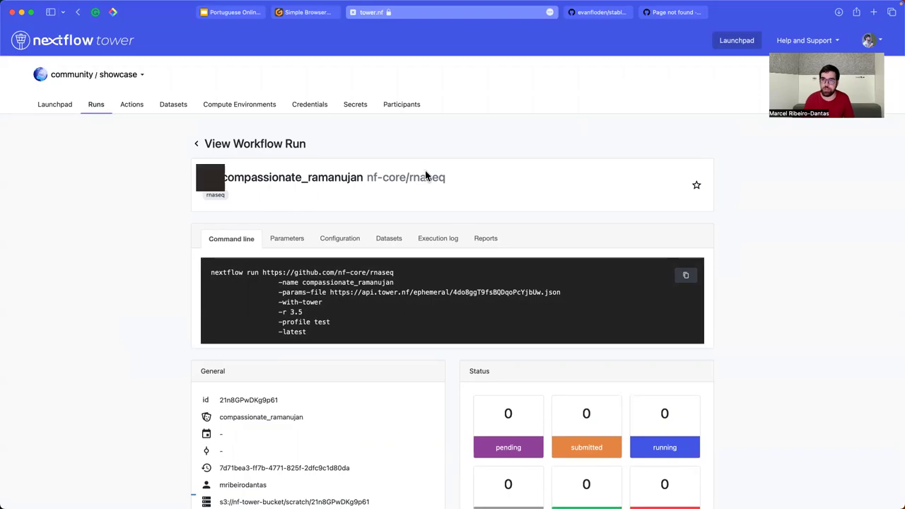
- Open nf-co.re in a new tab and go to its Join nf-core page to view the community channels
{"action": "key", "text": "super+t"}
{"action": "type", "text": "nf-co.re"}
{"action": "key", "text": "Return"}
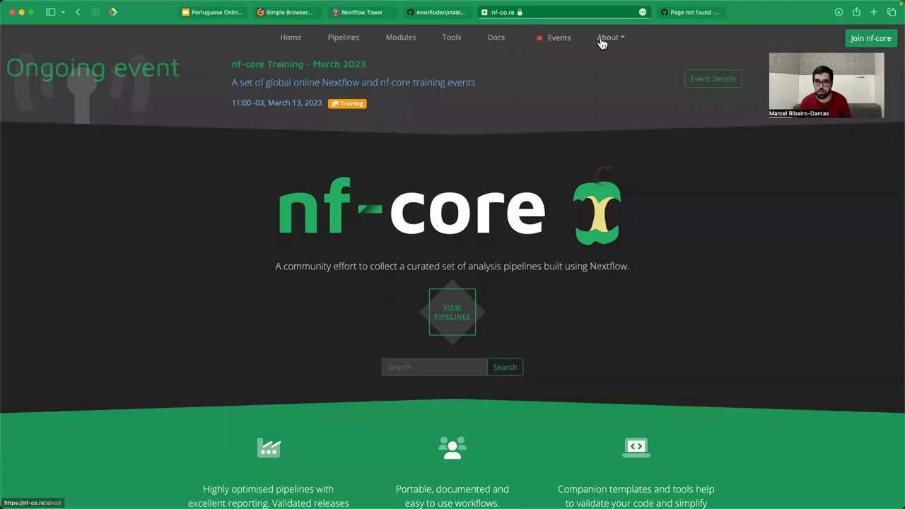
{"action": "left_click", "coordinate": [607, 37]}
{"action": "left_click", "coordinate": [610, 155]}
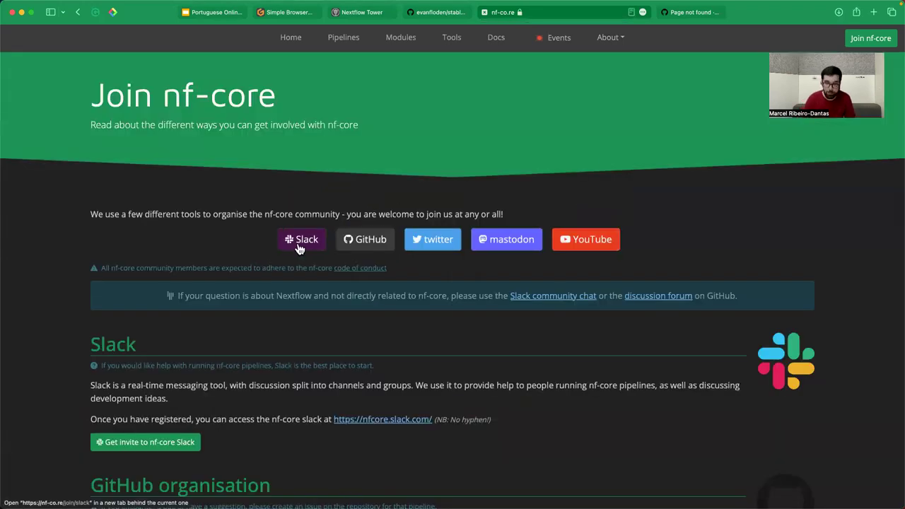
- Go to nextflow.io and look over its community resources, including the Slack community chat
{"action": "key", "text": "super+l"}
{"action": "type", "text": "nextflow.io"}
{"action": "key", "text": "Return"}
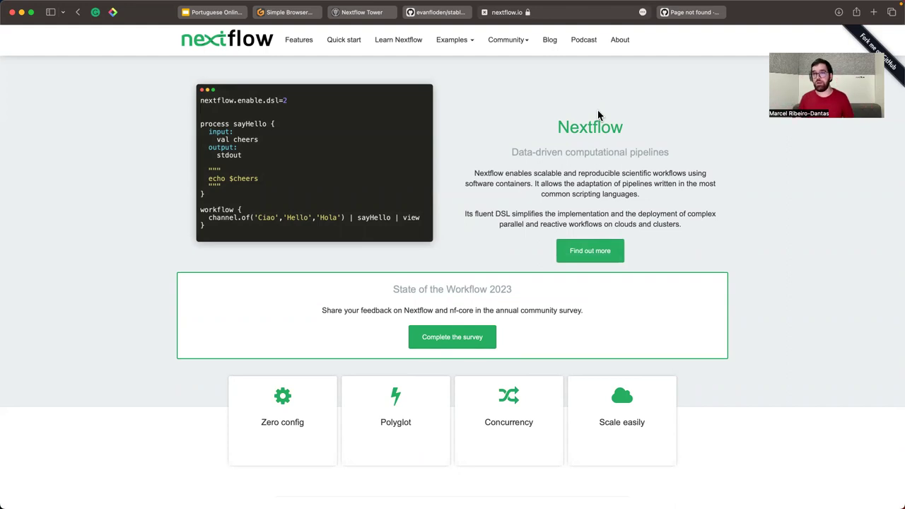
{"action": "left_click", "coordinate": [508, 40]}
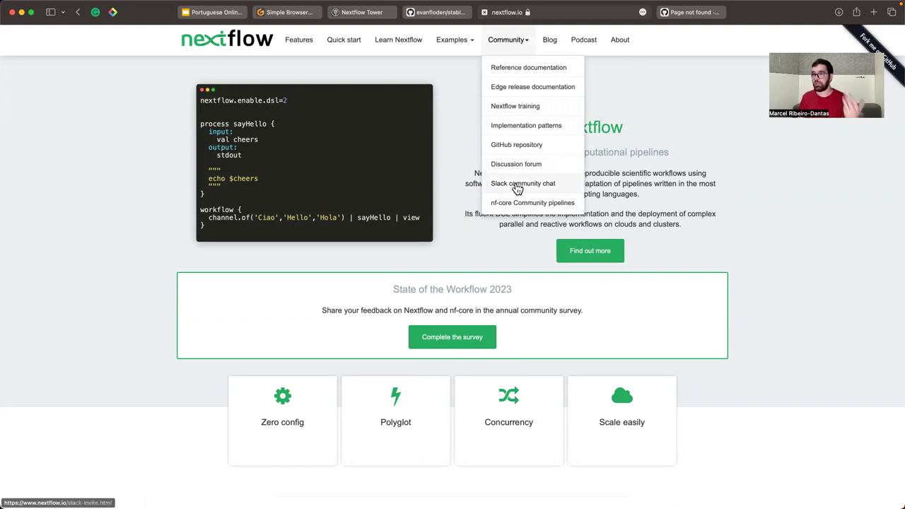
{"action": "left_click", "coordinate": [648, 156]}
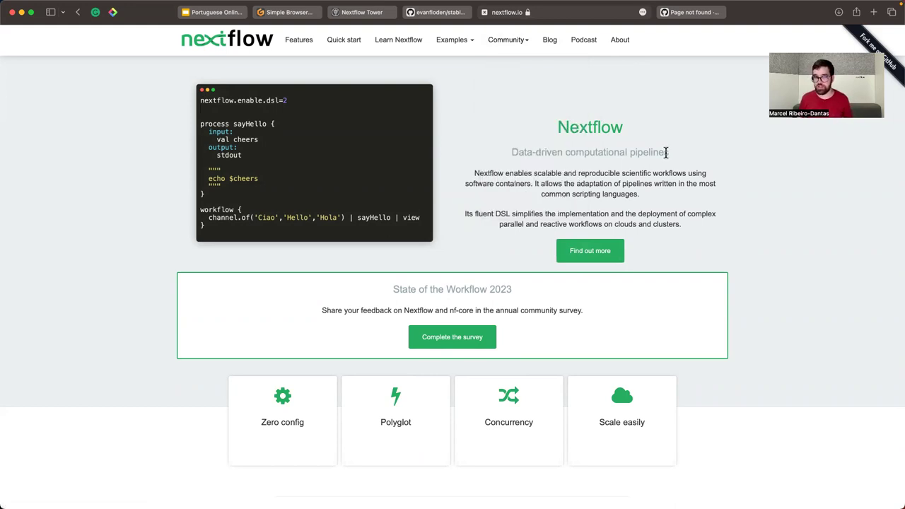
- Close the Nextflow website and GitHub tabs to return to the nf-core/rnaseq run in Nextflow Tower
{"action": "key", "text": "super+w"}
{"action": "key", "text": "super+w"}
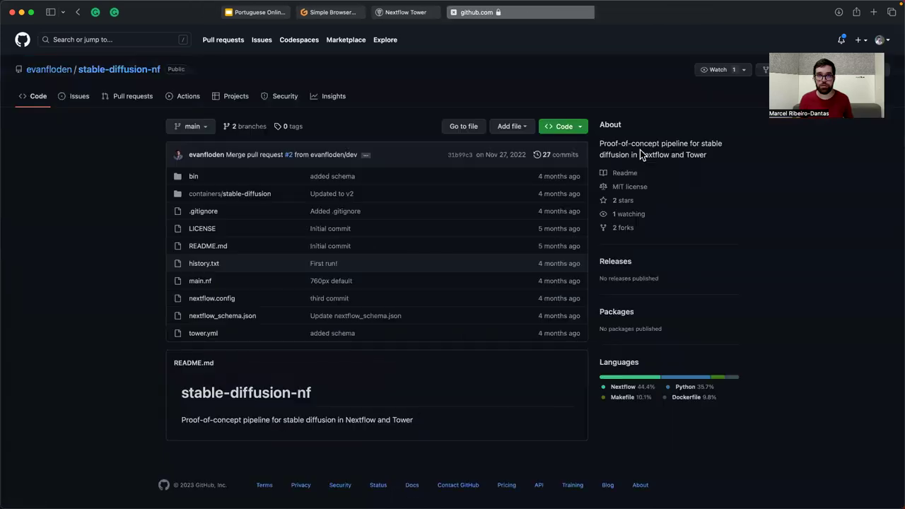
{"action": "key", "text": "super+w"}
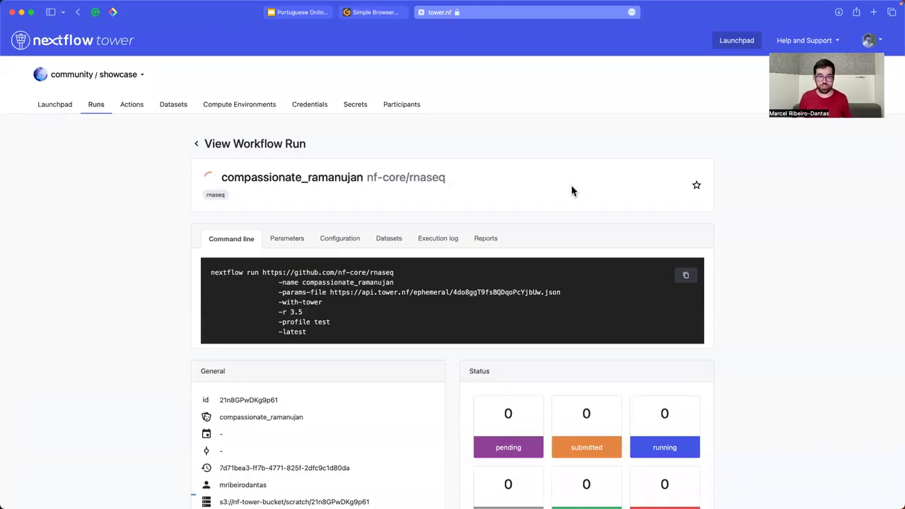
- Refresh the nf-core/rnaseq run's page to check its status, and go back to the workspace's list of runs
{"action": "scroll", "coordinate": [502, 247], "scroll_direction": "down", "scroll_amount": 1}
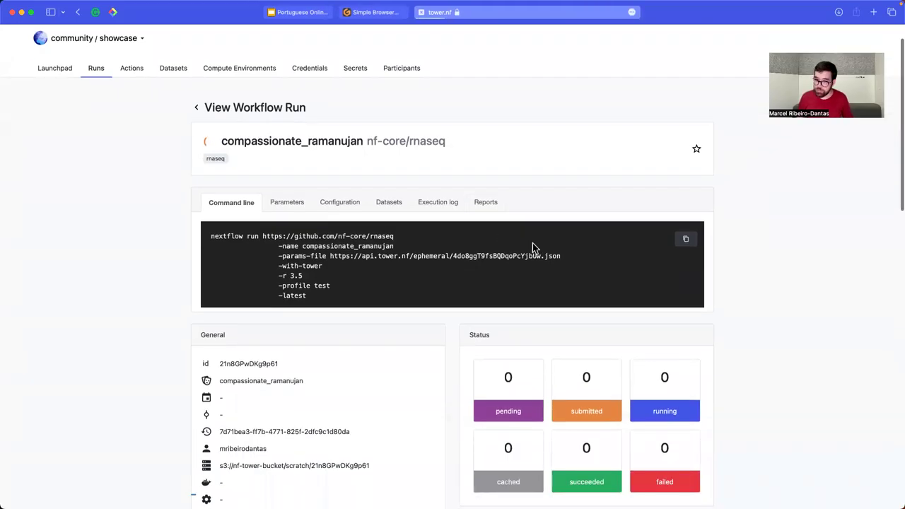
{"action": "key", "text": "super+r"}
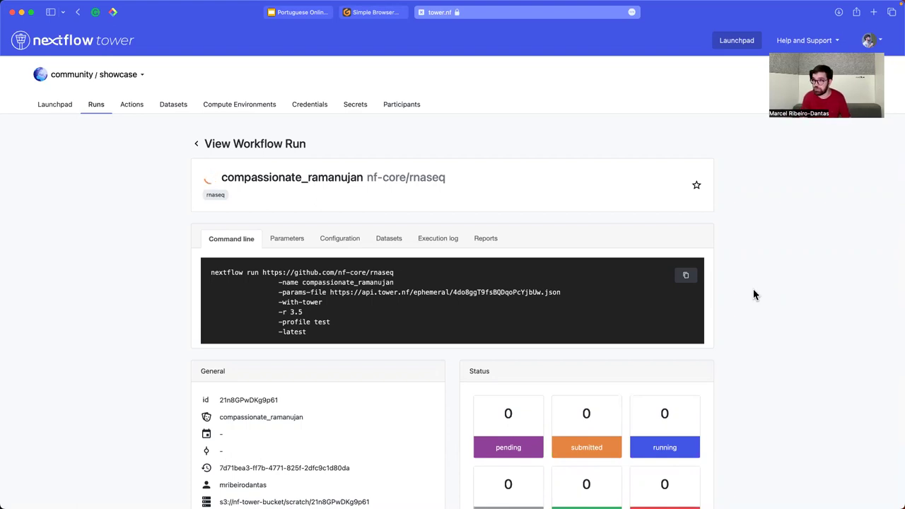
{"action": "left_click", "coordinate": [97, 106]}
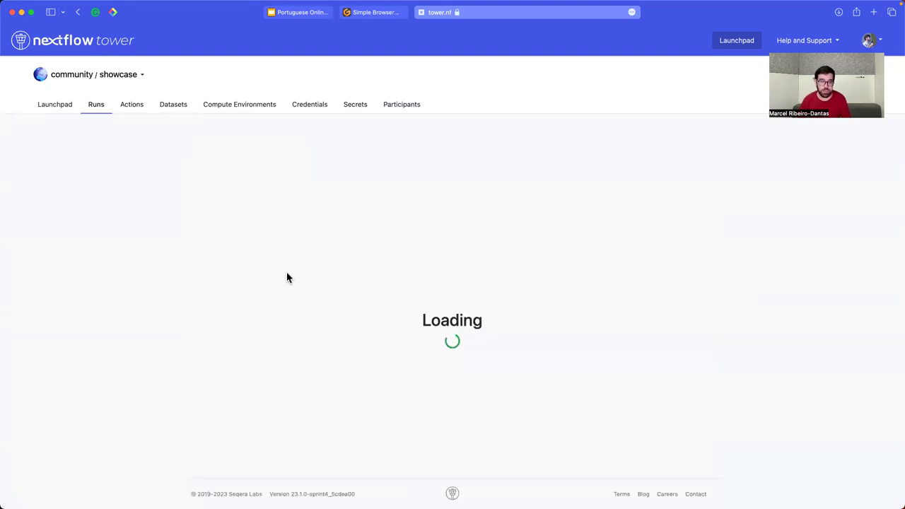